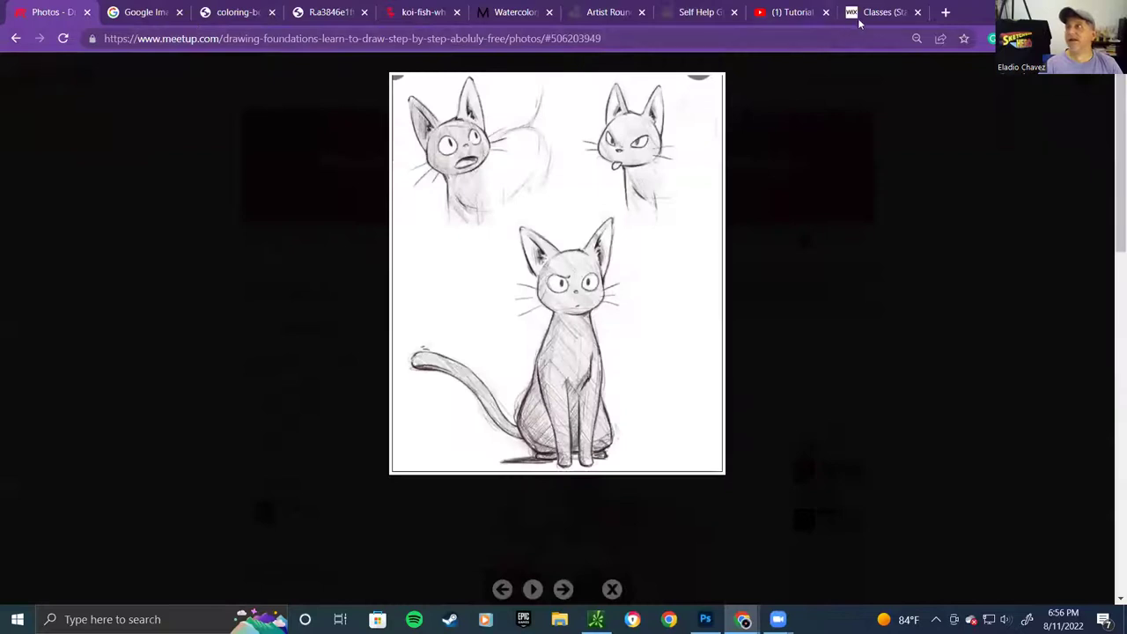
# Move the Classes browser tab to the front of the open tabs
pyautogui.click(872, 12)
pyautogui.hotkey('ctrl', 'w')
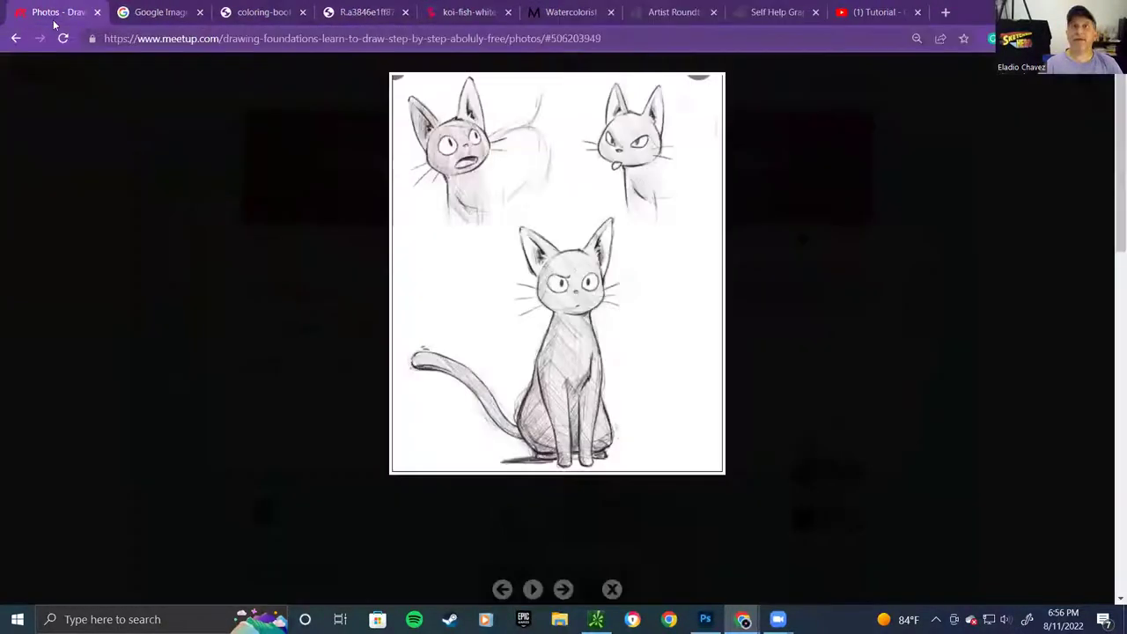
pyautogui.hotkey('ctrl', 'shift', 't')
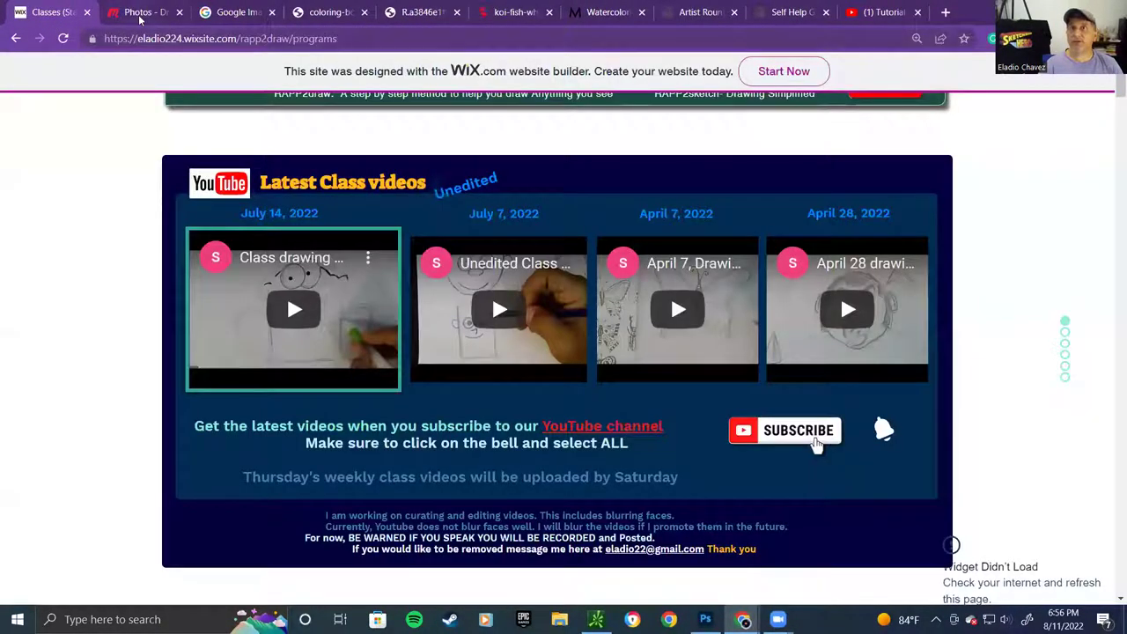
# Look through the open reference images: the pencil cat sketches, turtle drawing, coloring-book cat and blue-faced villain portrait
pyautogui.click(141, 14)
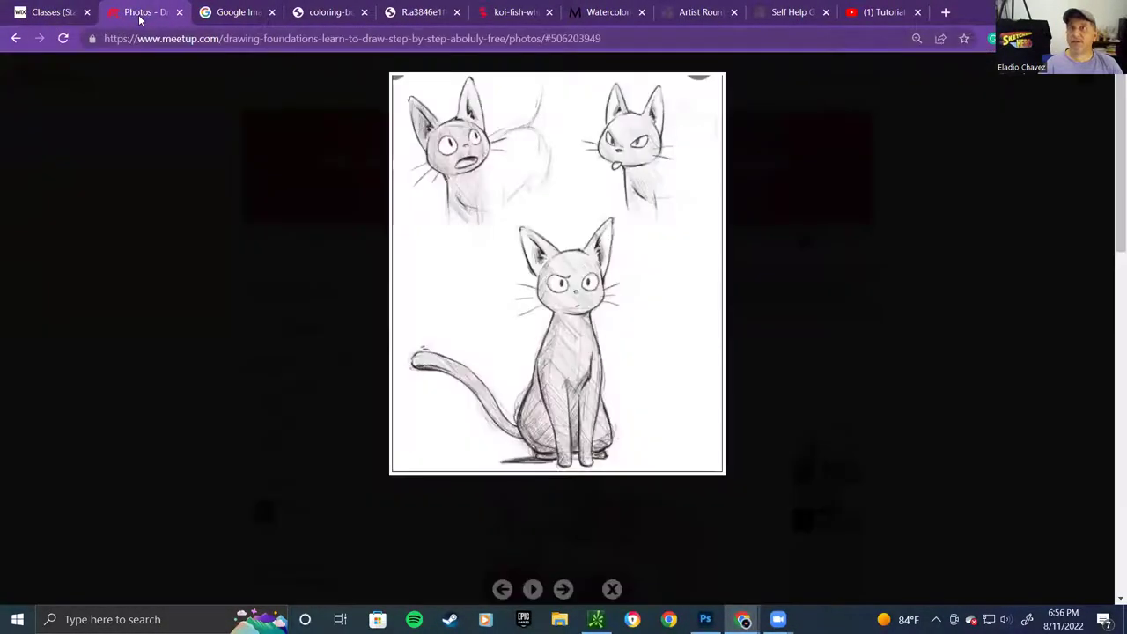
pyautogui.click(224, 14)
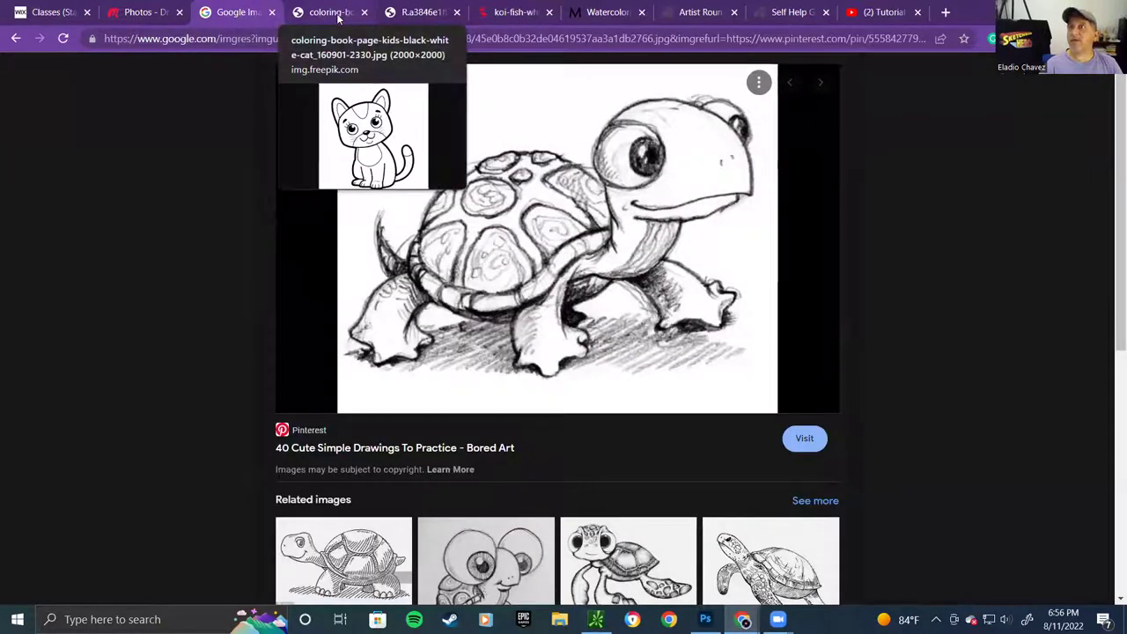
pyautogui.click(342, 15)
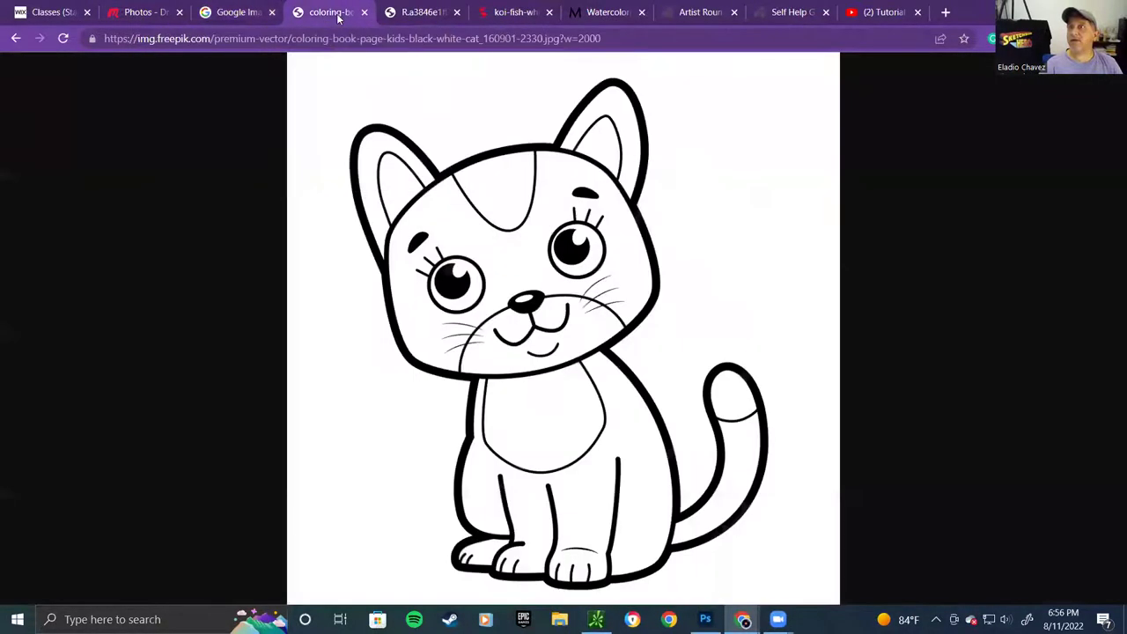
pyautogui.click(422, 17)
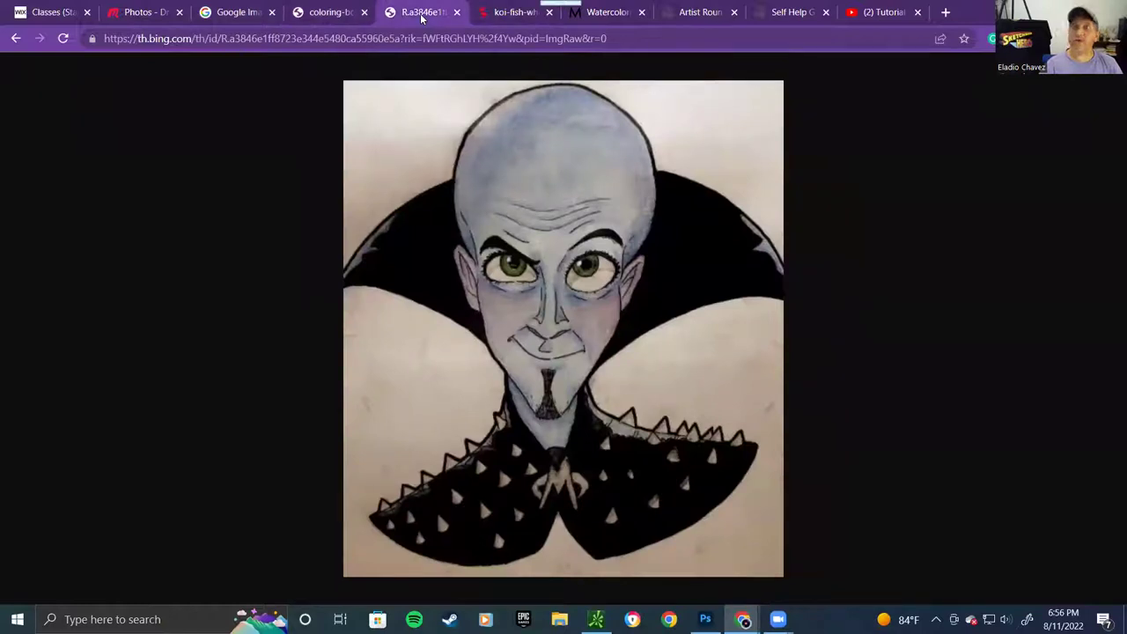
pyautogui.click(326, 12)
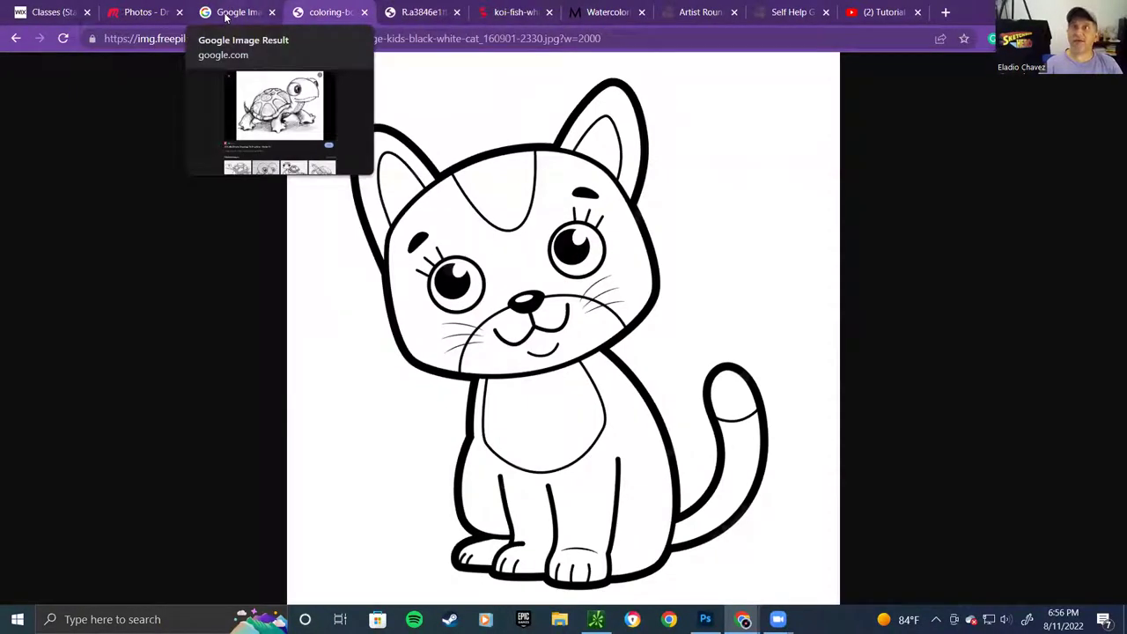
pyautogui.click(226, 14)
pyautogui.click(134, 19)
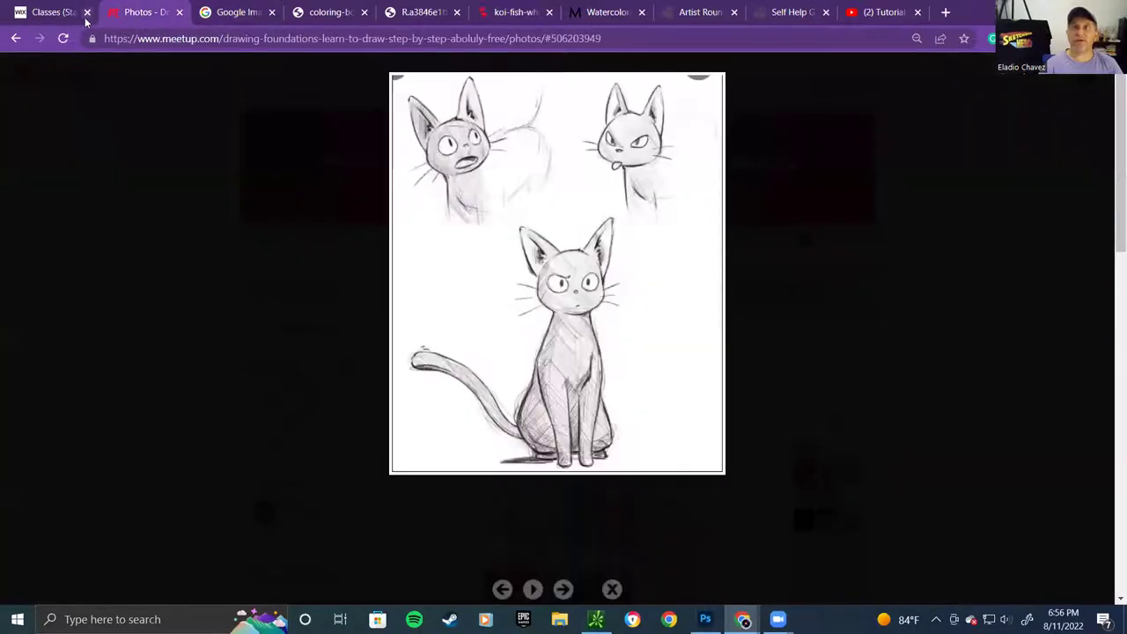
# Load Meetup's Find Events & Groups page in the Classes tab and scan the listed events
pyautogui.click(44, 22)
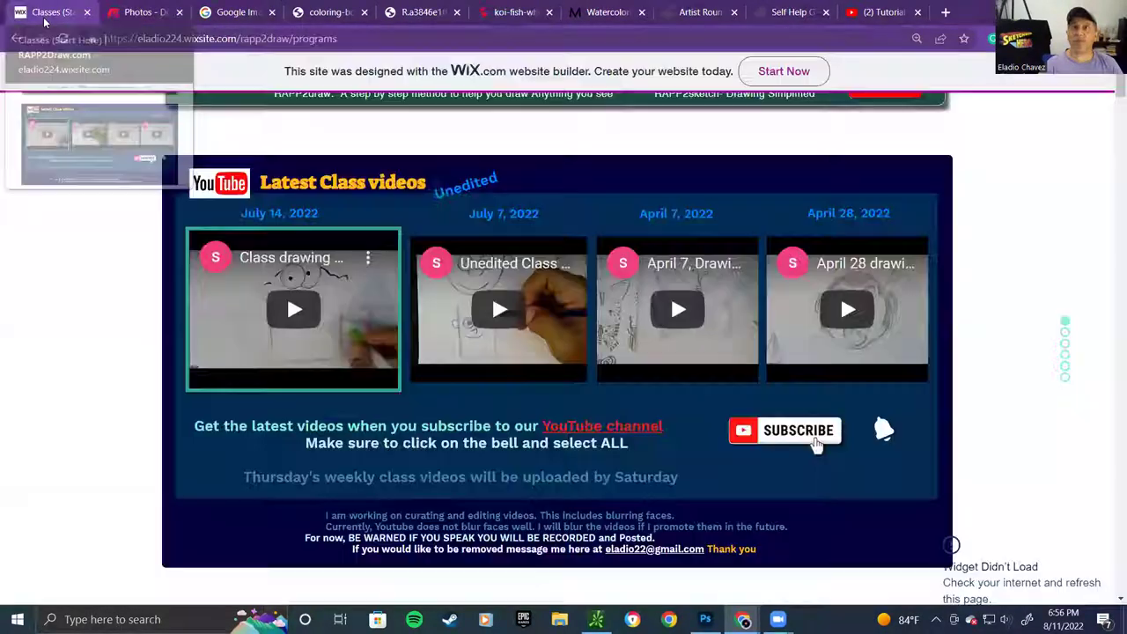
pyautogui.click(263, 38)
pyautogui.write('m')
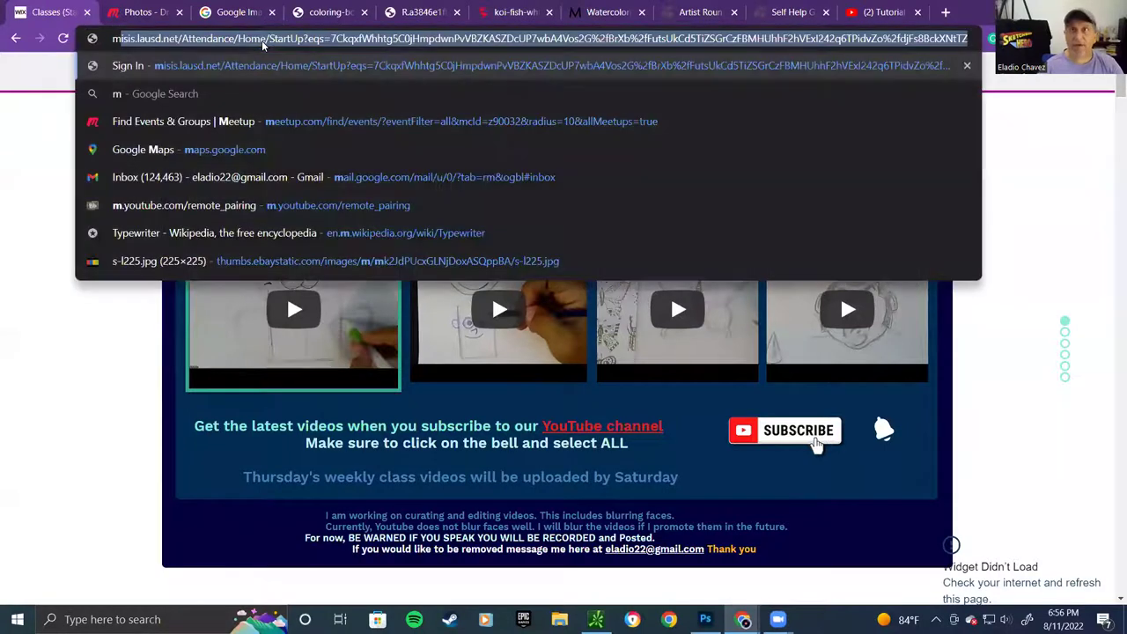
pyautogui.click(235, 123)
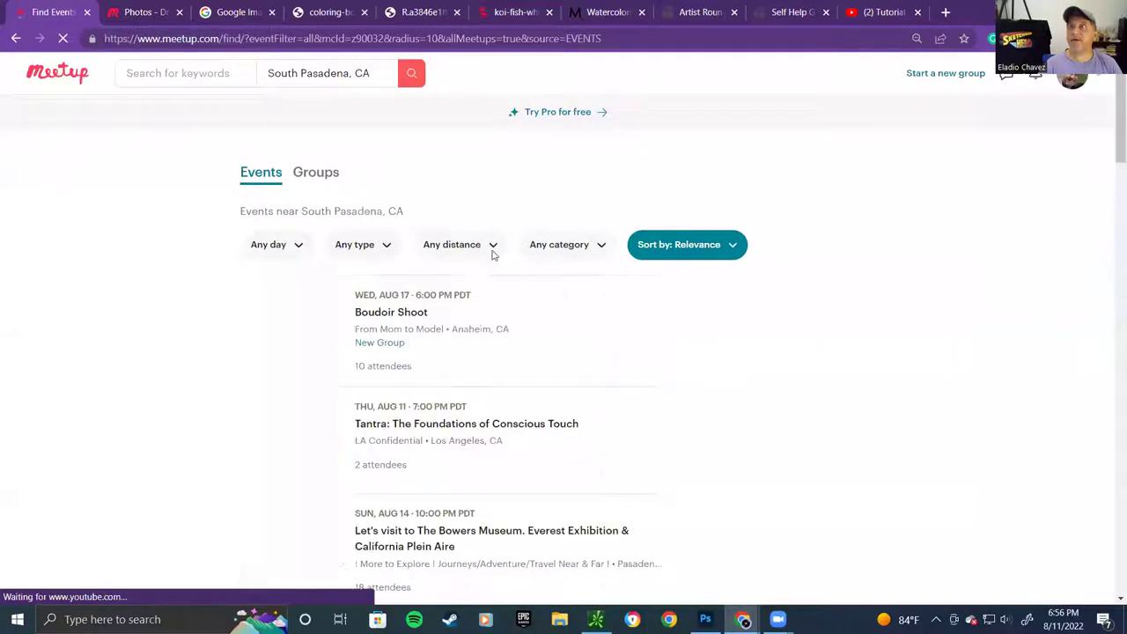
pyautogui.scroll(-3, 322, 212)
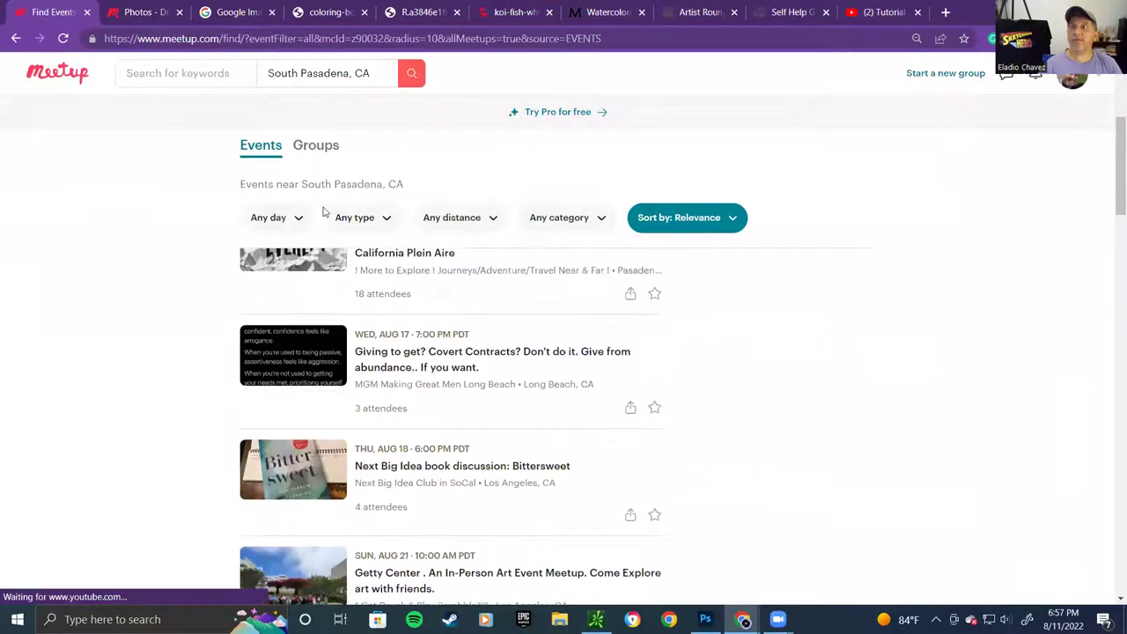
pyautogui.scroll(2, 373, 304)
pyautogui.scroll(-1, 564, 178)
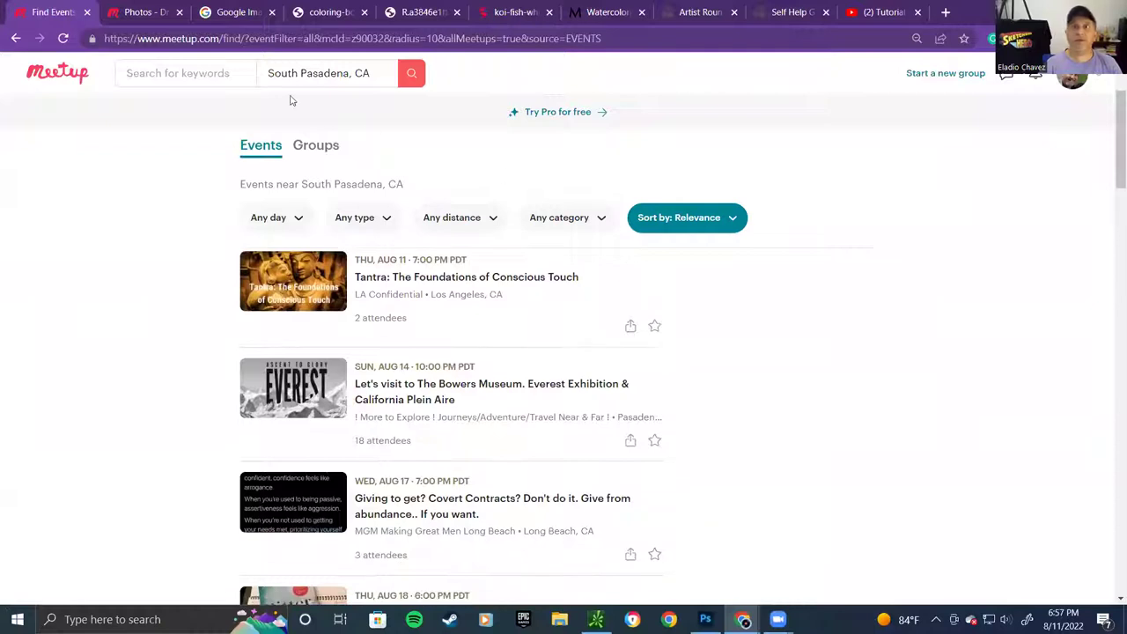
# Go to the Meetup home page and open today's event "Learn to draw and sketch: Weekly for free (ONLINE)"
pyautogui.click(61, 81)
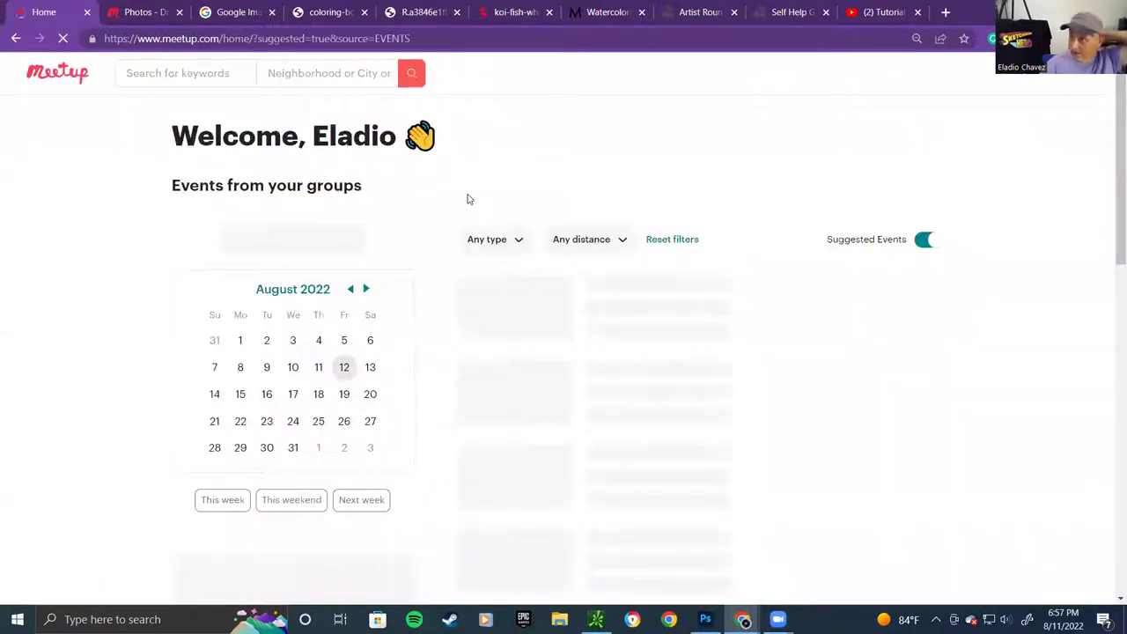
pyautogui.scroll(-1, 600, 369)
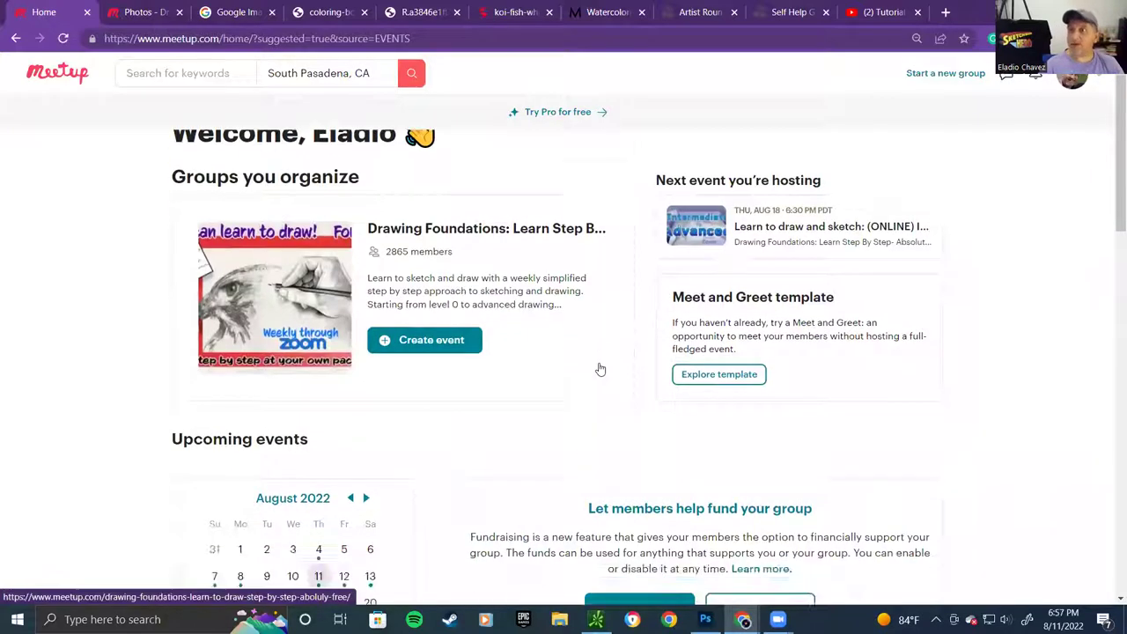
pyautogui.scroll(-5, 600, 369)
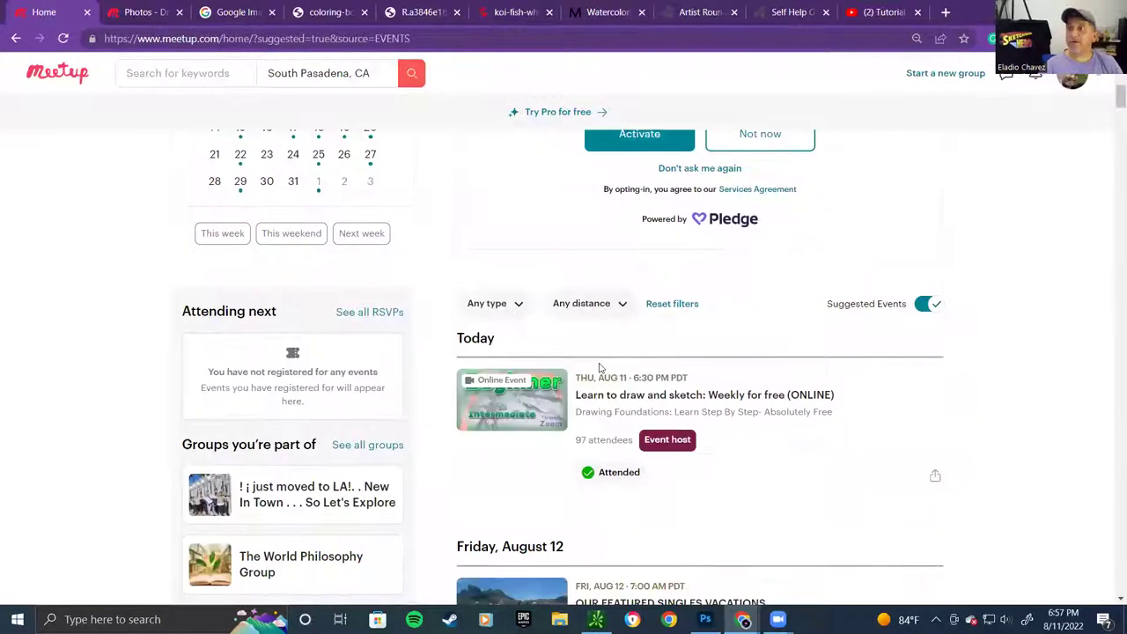
pyautogui.scroll(-2, 526, 417)
pyautogui.click(516, 271)
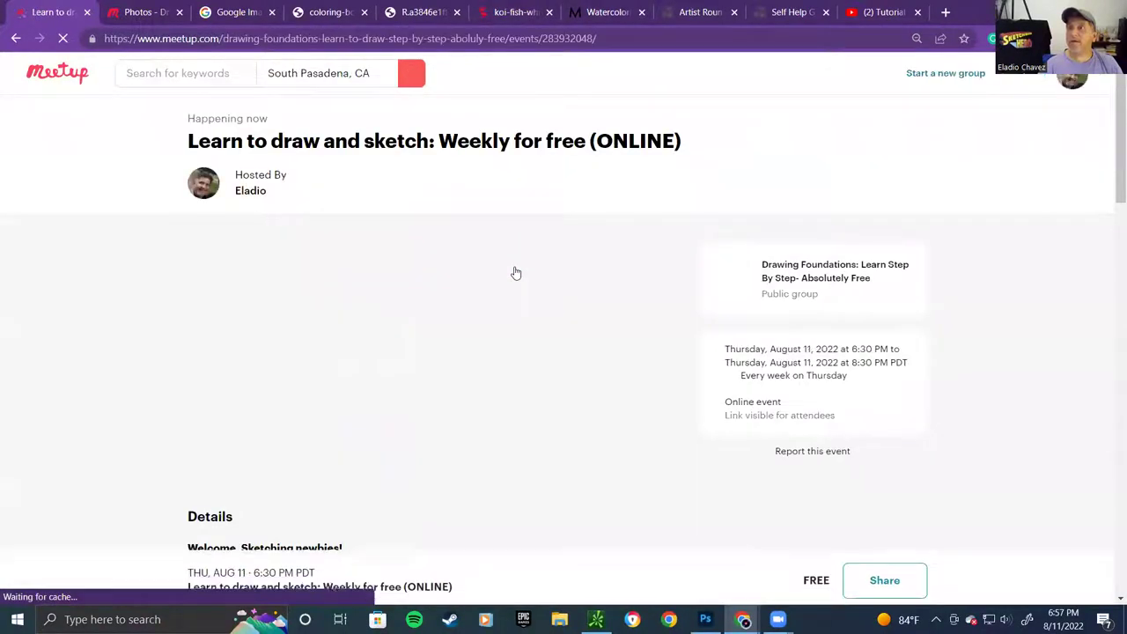
# Open the full photo album of the drawing event from its Photos section
pyautogui.scroll(-10, 516, 272)
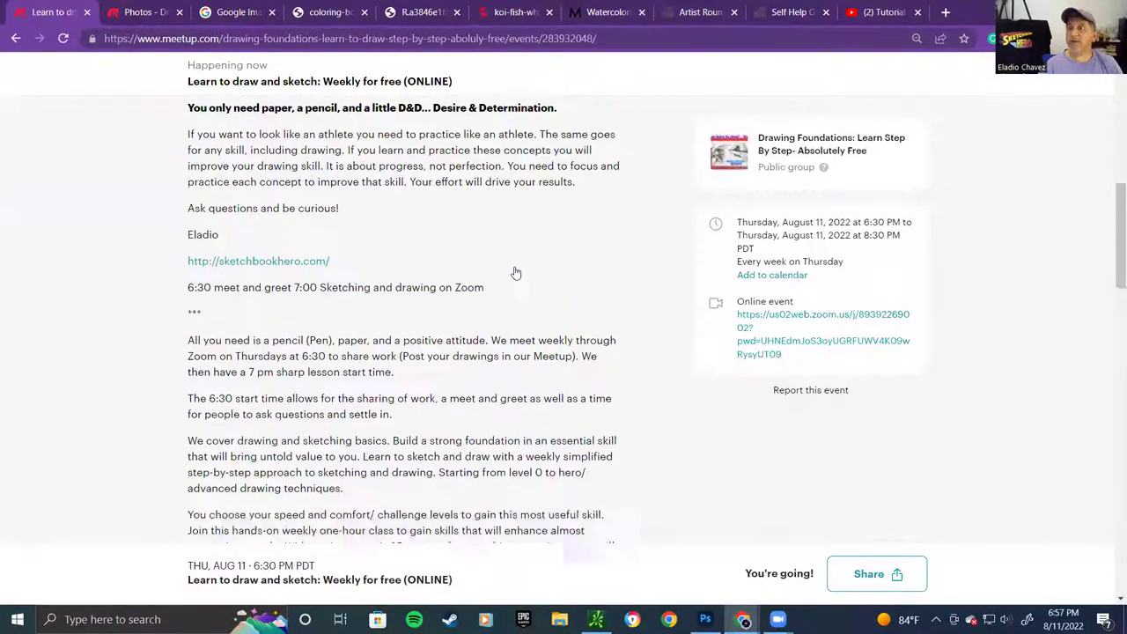
pyautogui.scroll(-8, 516, 271)
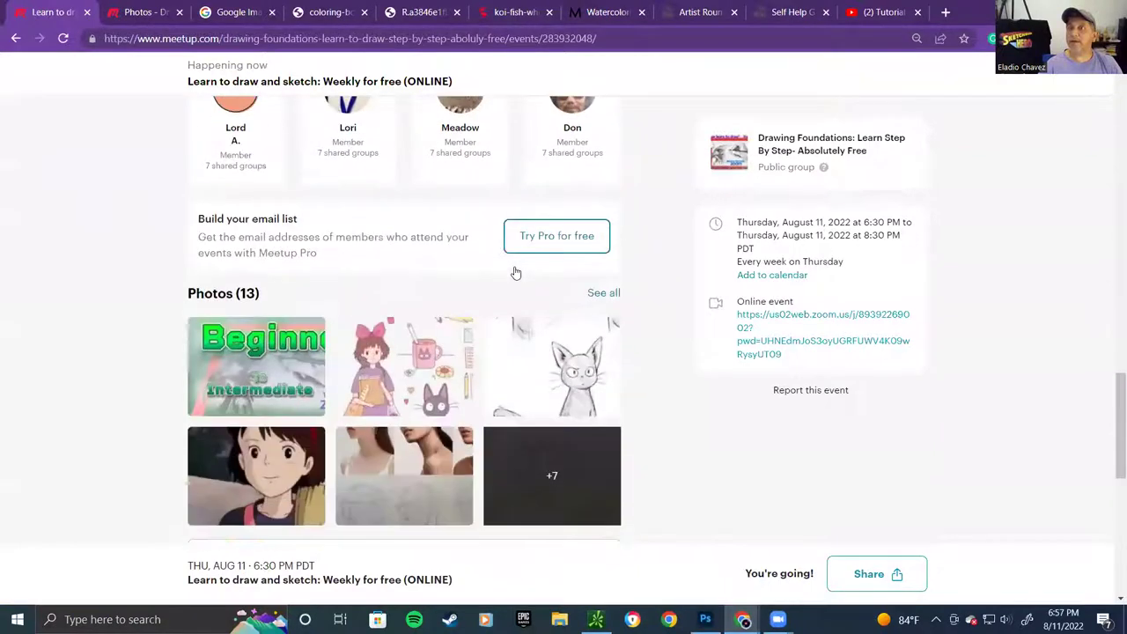
pyautogui.scroll(-1, 516, 272)
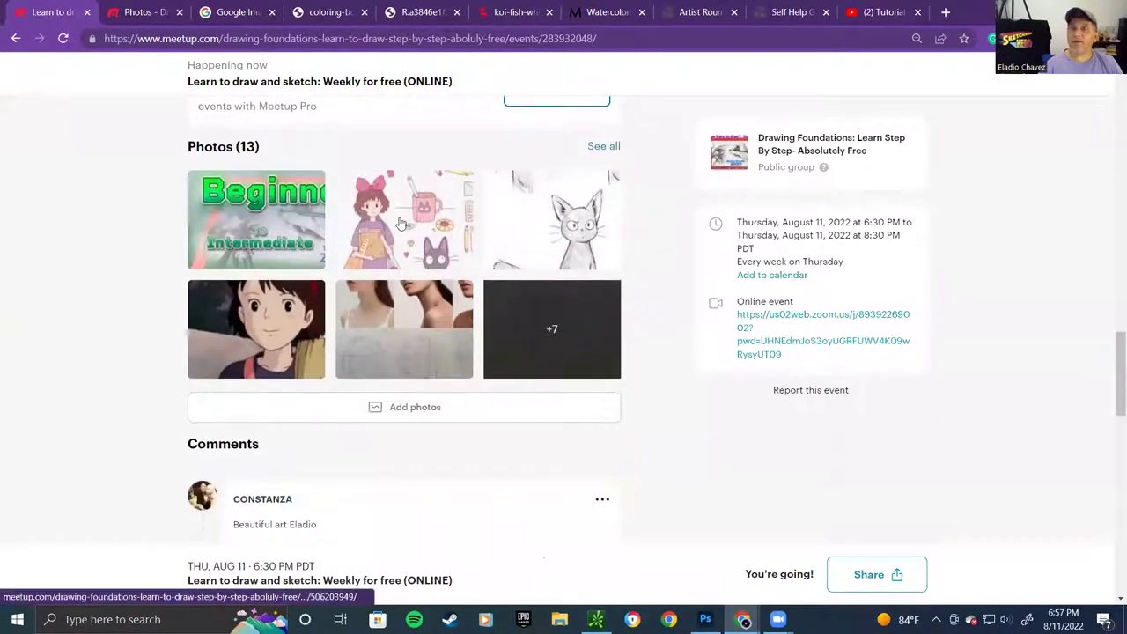
pyautogui.click(604, 146)
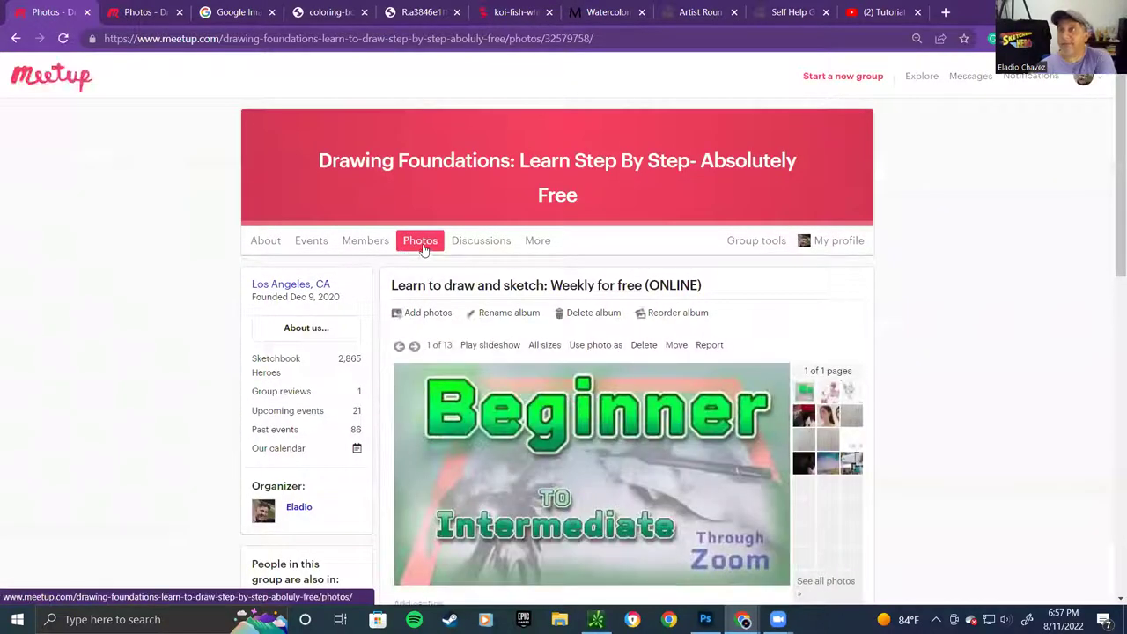
pyautogui.scroll(-2, 425, 249)
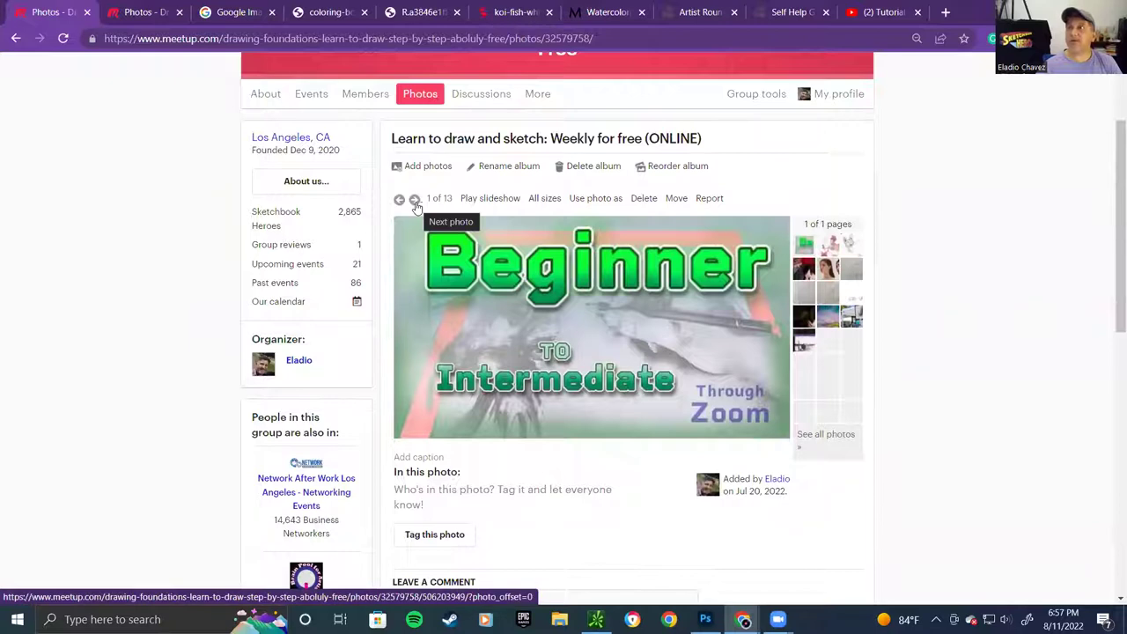
# Recheck the reference images in the other tabs, including the turtle drawing and the pencil cat sketches
pyautogui.click(333, 16)
pyautogui.click(421, 17)
pyautogui.click(215, 19)
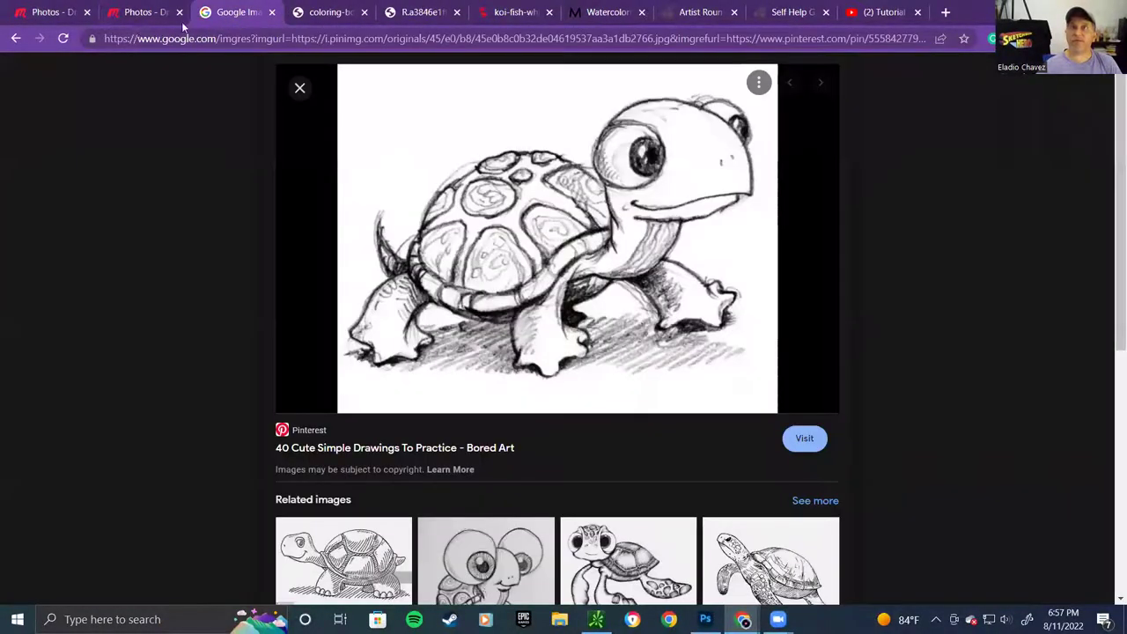
pyautogui.click(132, 18)
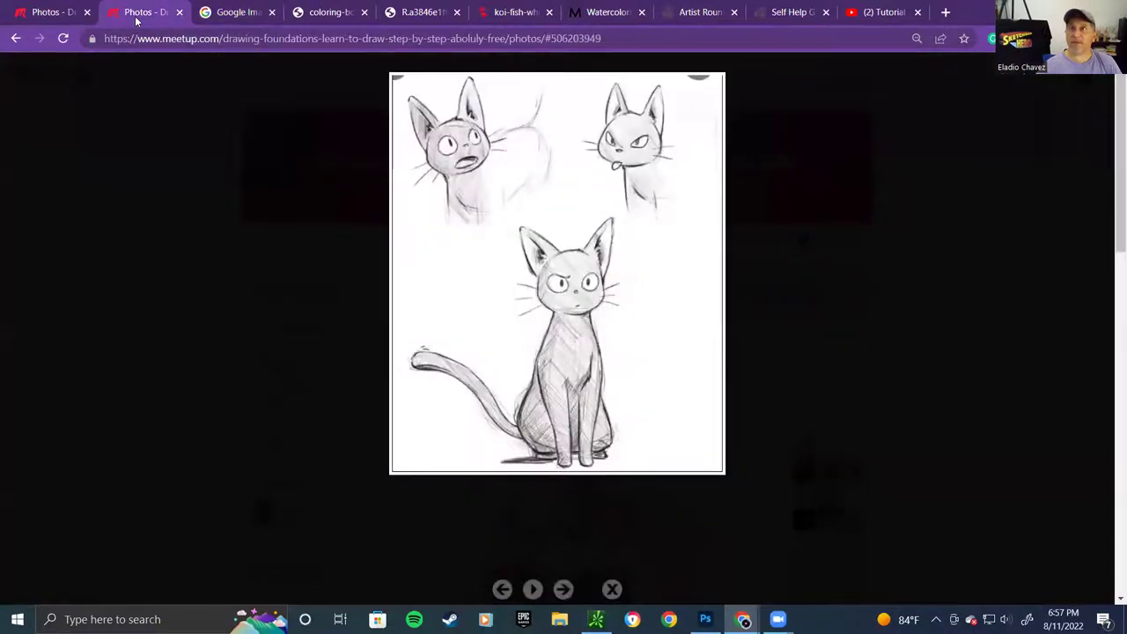
# Show the event album's next photo, the Kiki illustration, and copy its image address
pyautogui.click(69, 21)
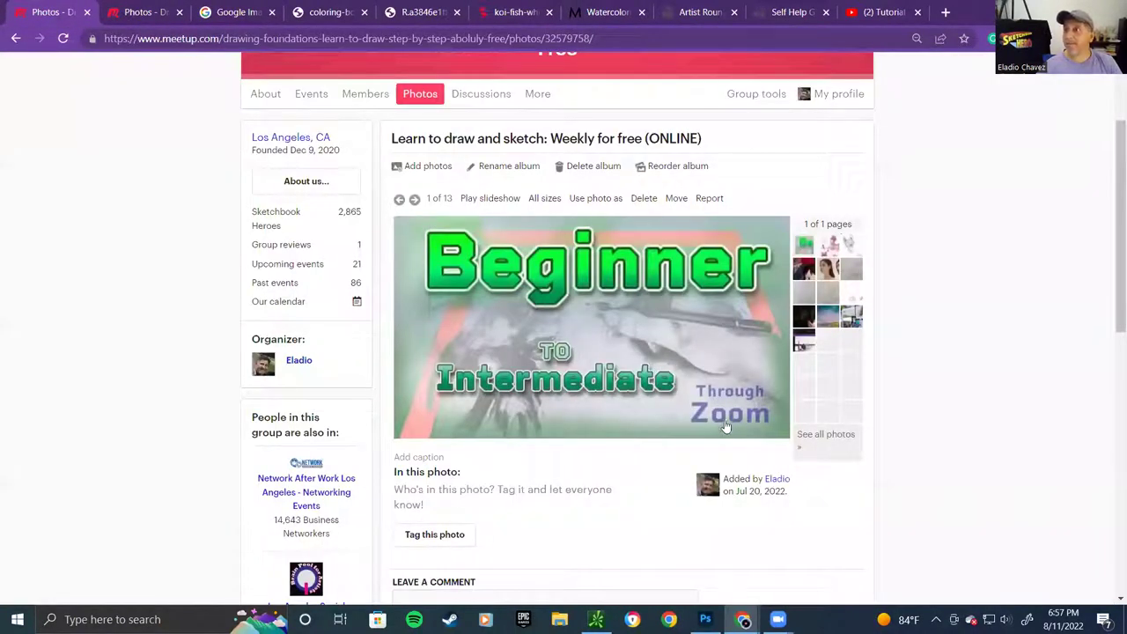
pyautogui.click(416, 203)
pyautogui.scroll(-2, 740, 478)
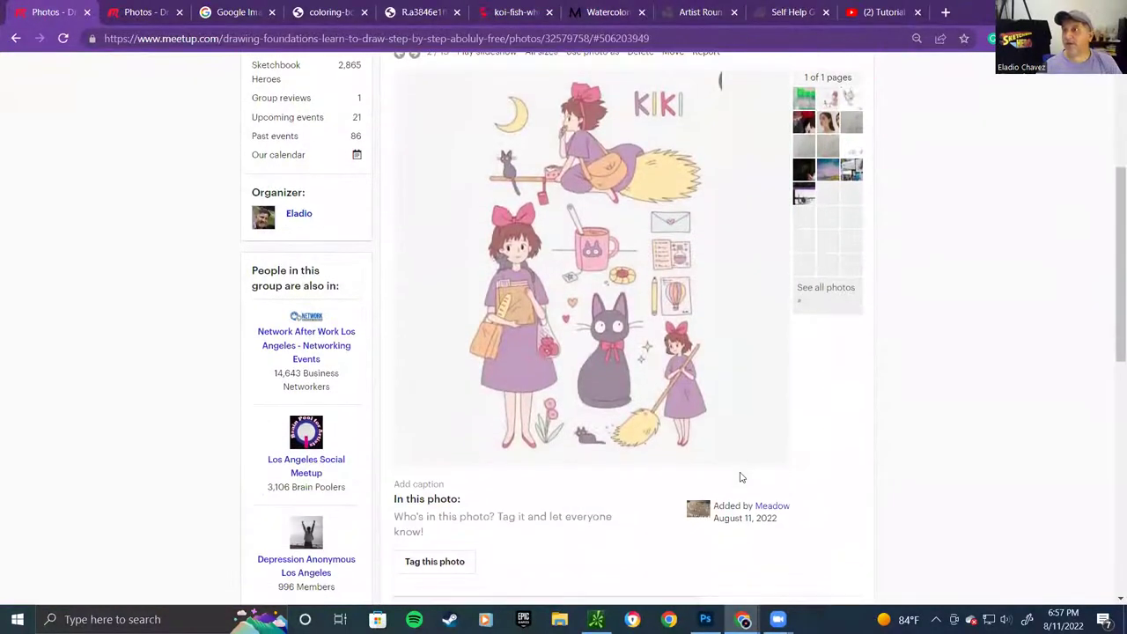
pyautogui.rightClick(588, 277)
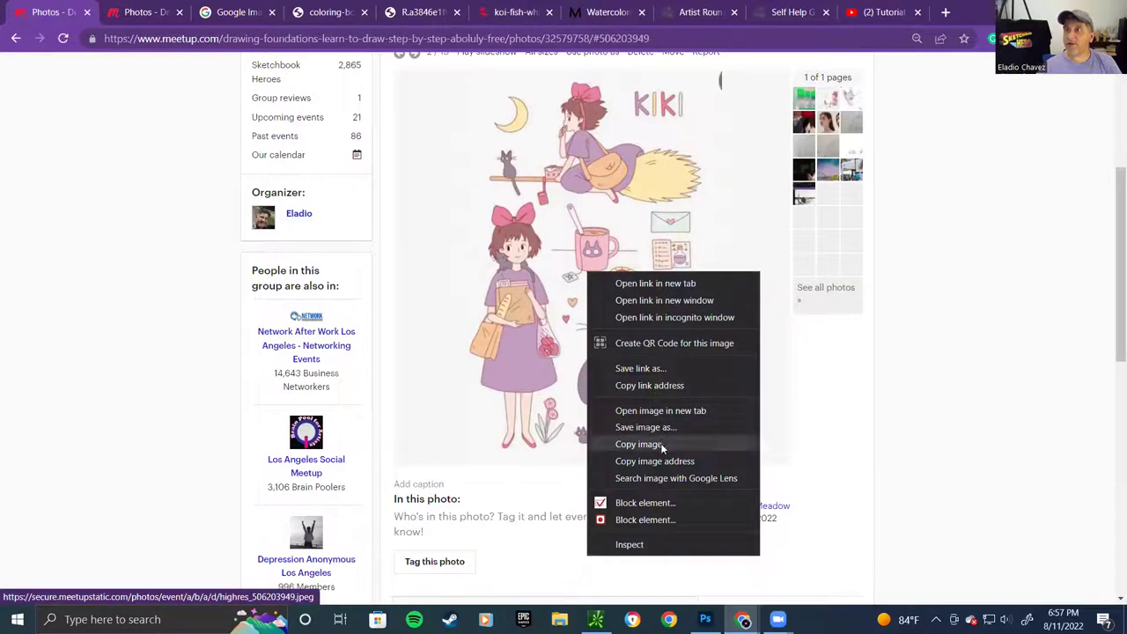
pyautogui.click(661, 443)
pyautogui.rightClick(610, 308)
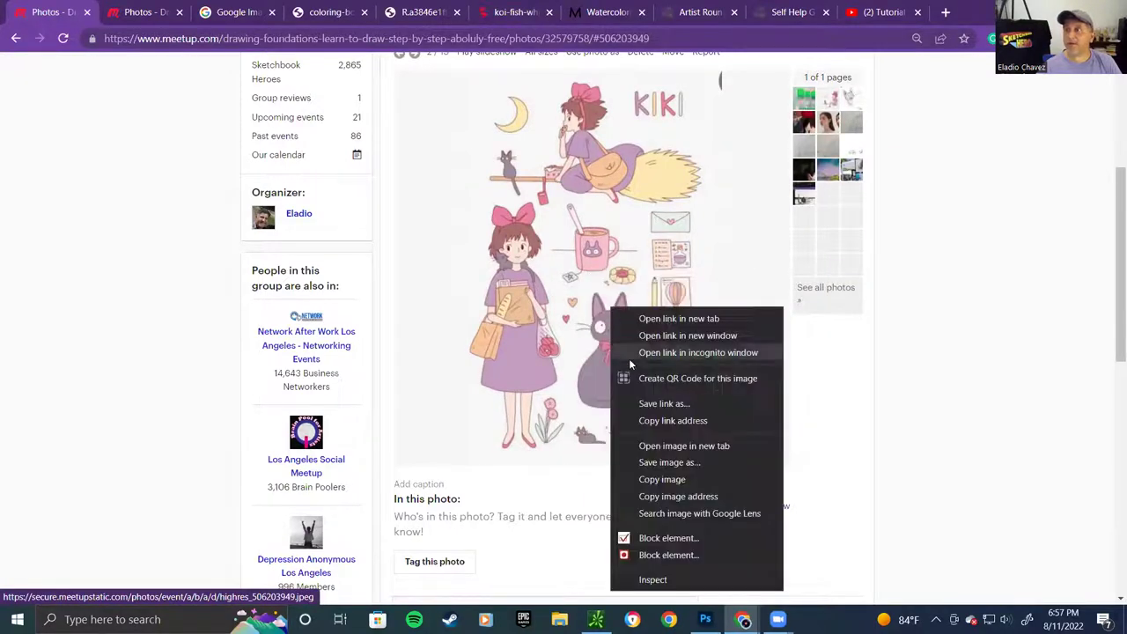
pyautogui.click(699, 496)
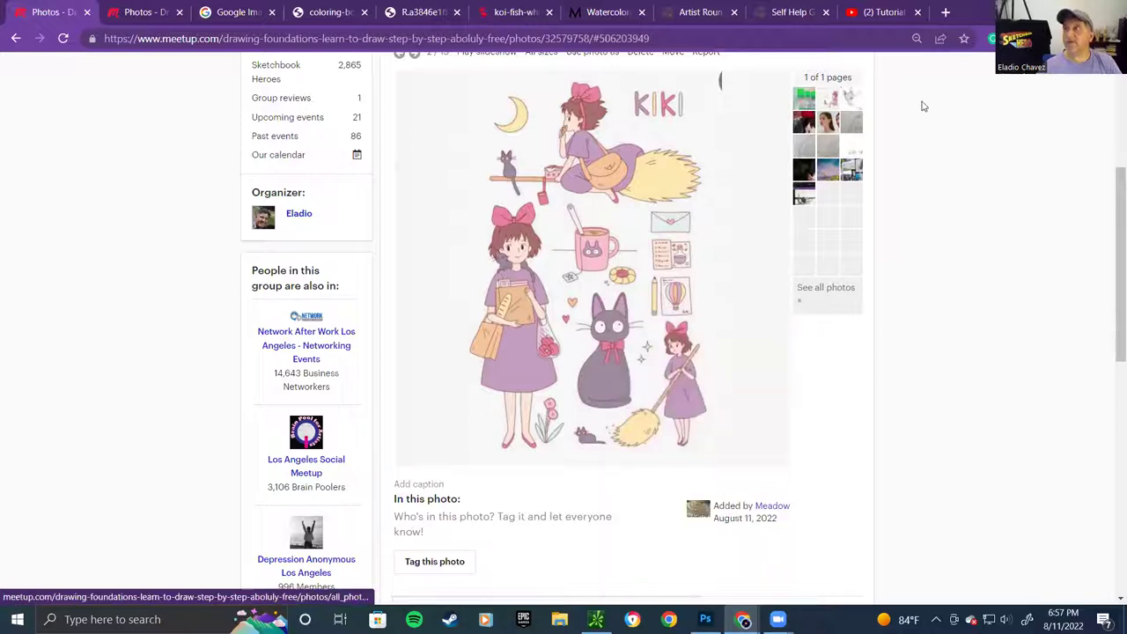
# Open the copied Kiki image address in a new browser tab after the YouTube tutorial and view the whole illustration
pyautogui.click(885, 13)
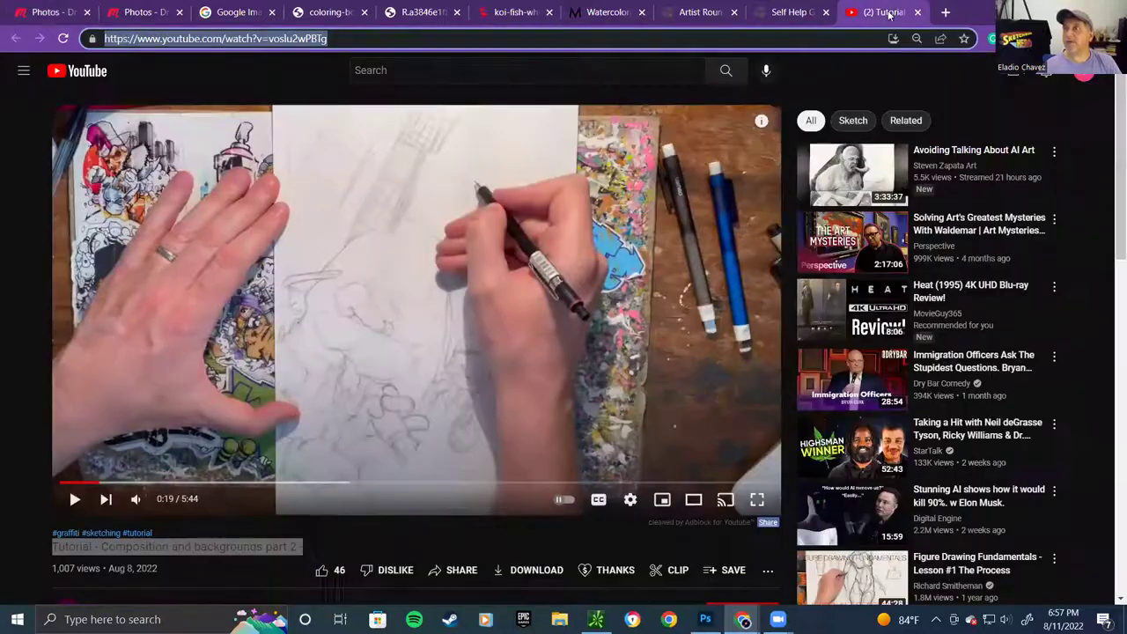
pyautogui.click(946, 12)
pyautogui.rightClick(408, 39)
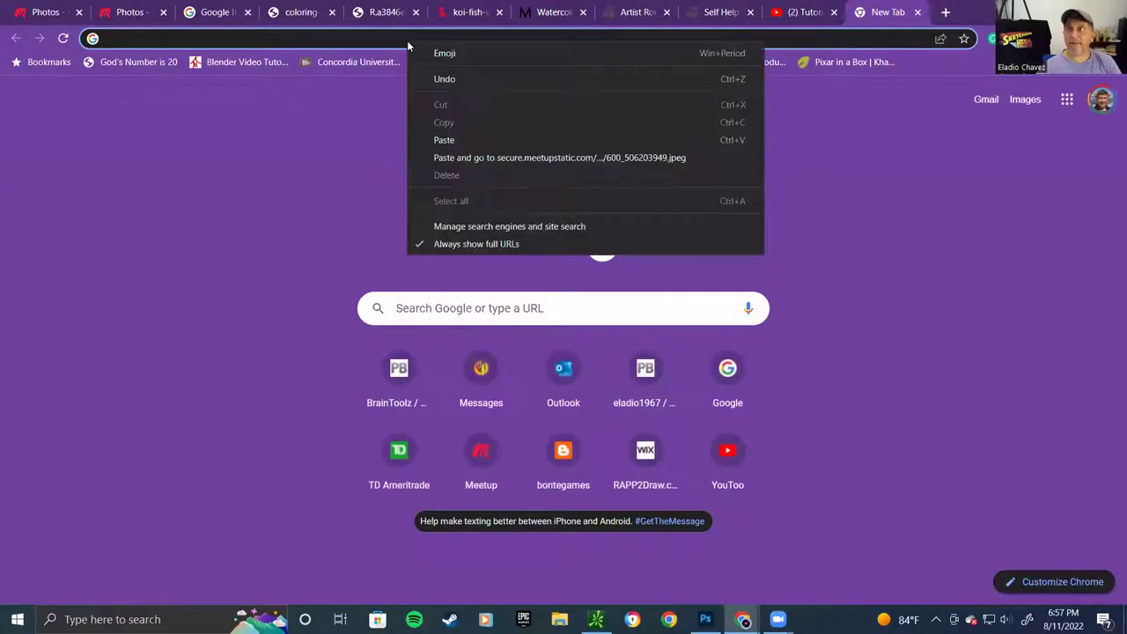
pyautogui.click(487, 145)
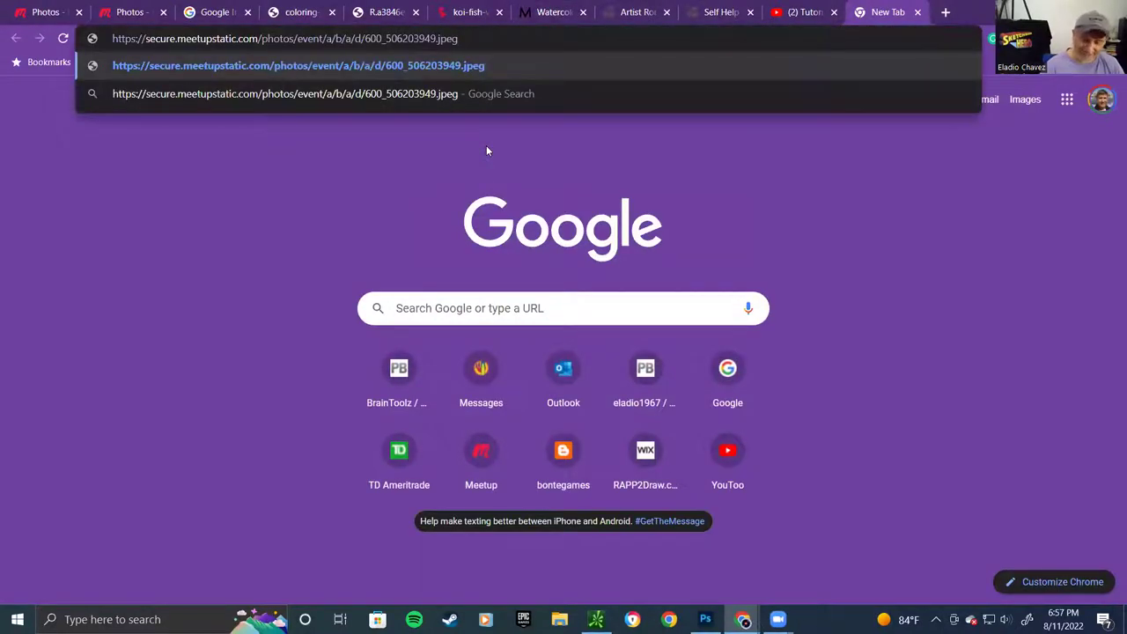
pyautogui.press('Return')
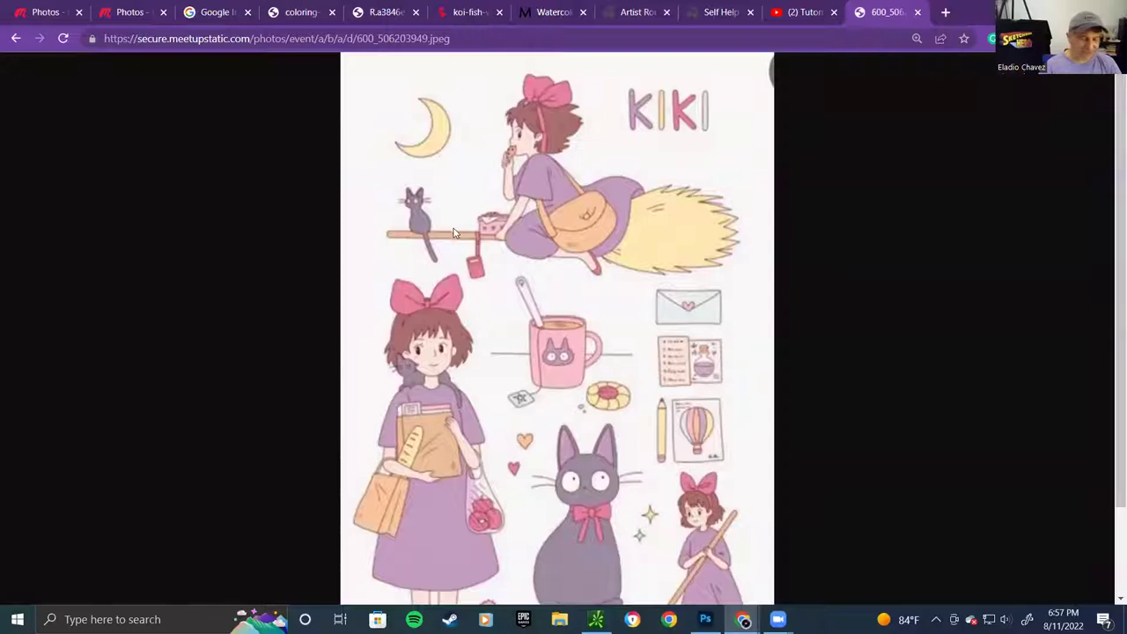
pyautogui.scroll(-1, 452, 227)
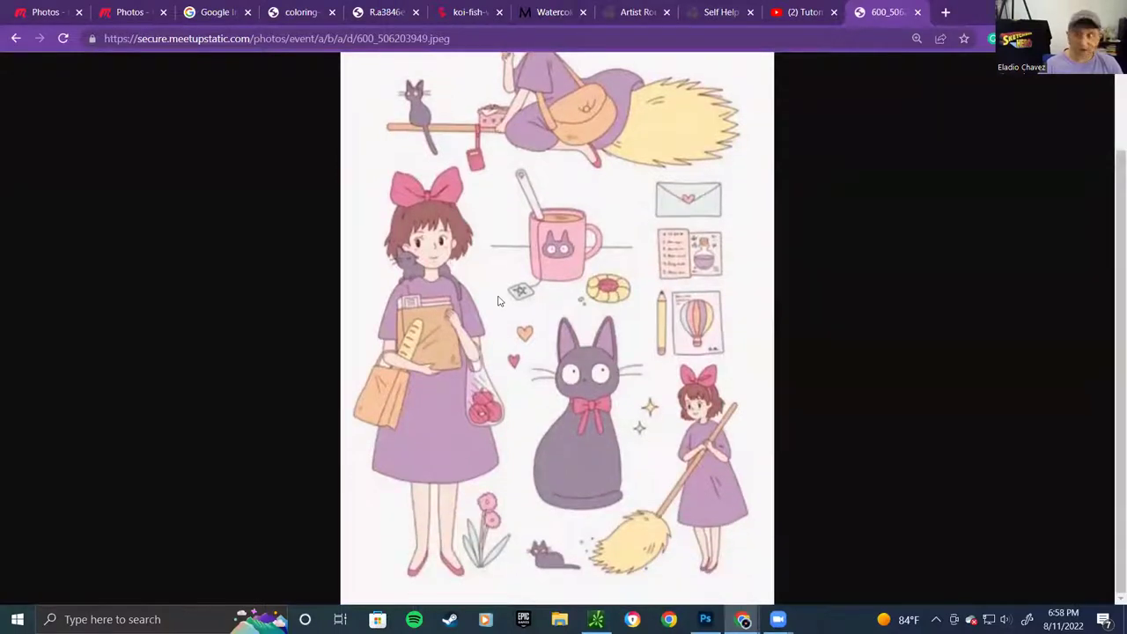
pyautogui.scroll(1, 498, 302)
pyautogui.scroll(-1, 584, 350)
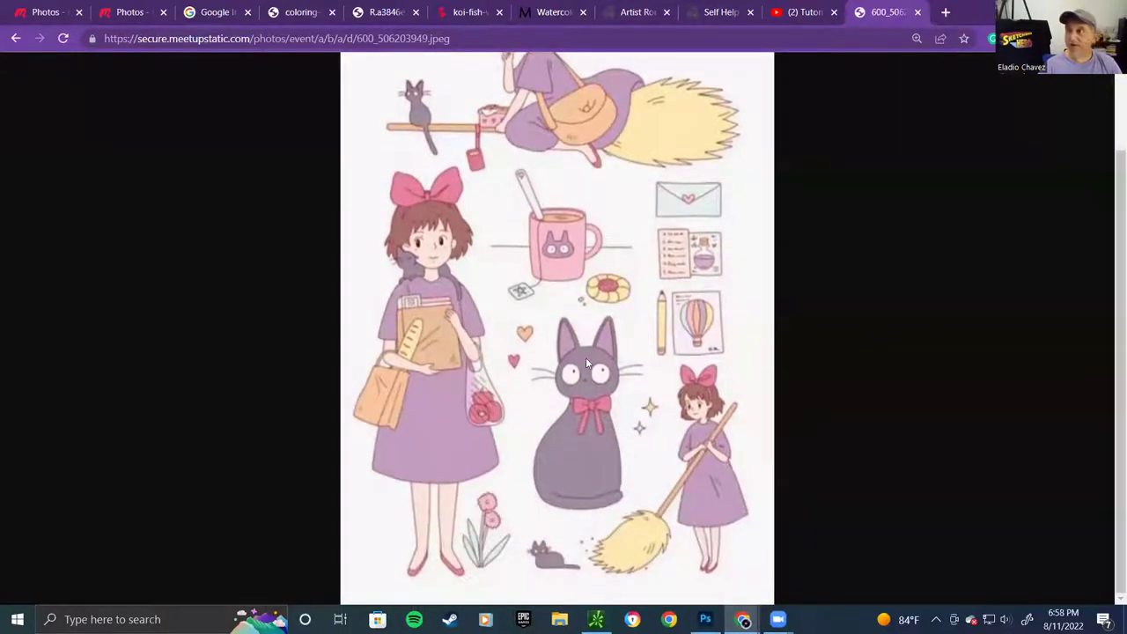
# Examine the Kiki illustration at several magnifications, from the whole picture to the broom-riding girl, the mug and the cats
pyautogui.scroll(1, 585, 405)
pyautogui.scroll(-1, 586, 405)
pyautogui.keyDown('ctrl'); pyautogui.scroll(-2, 586, 405); pyautogui.keyUp('ctrl')
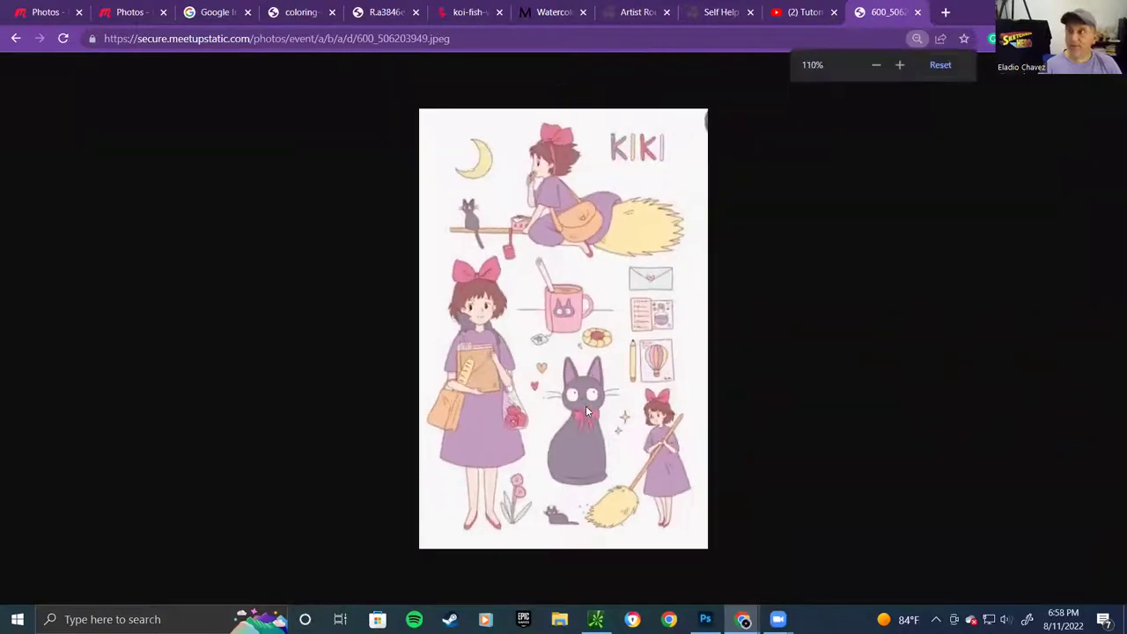
pyautogui.keyDown('ctrl'); pyautogui.scroll(10, 585, 406); pyautogui.keyUp('ctrl')
pyautogui.scroll(-15, 586, 411)
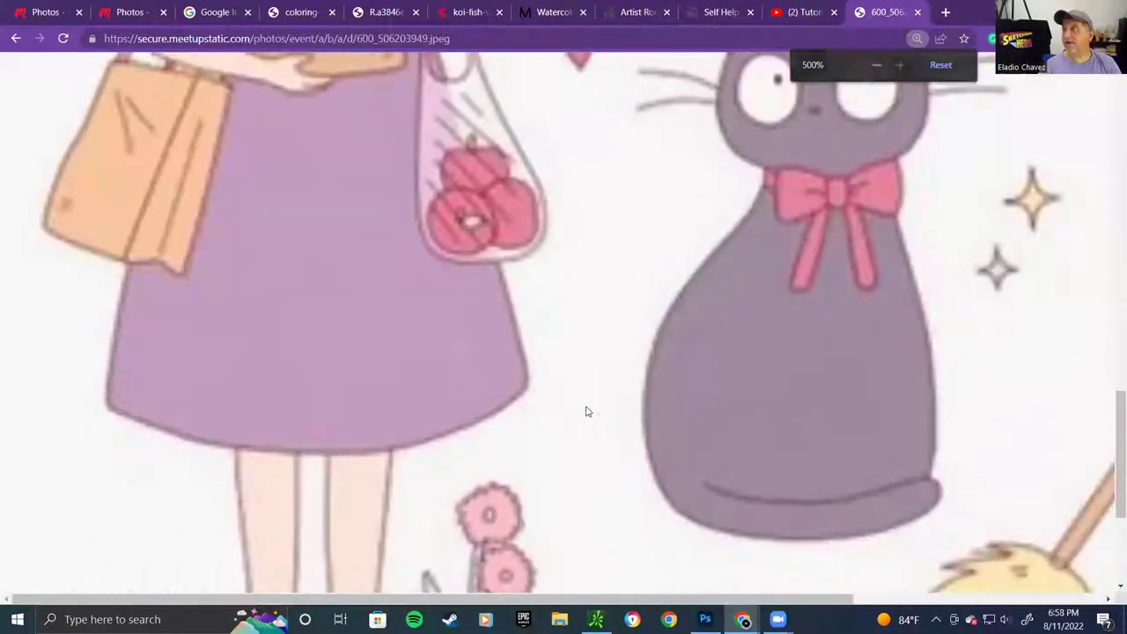
pyautogui.keyDown('ctrl'); pyautogui.scroll(-1, 569, 519); pyautogui.keyUp('ctrl')
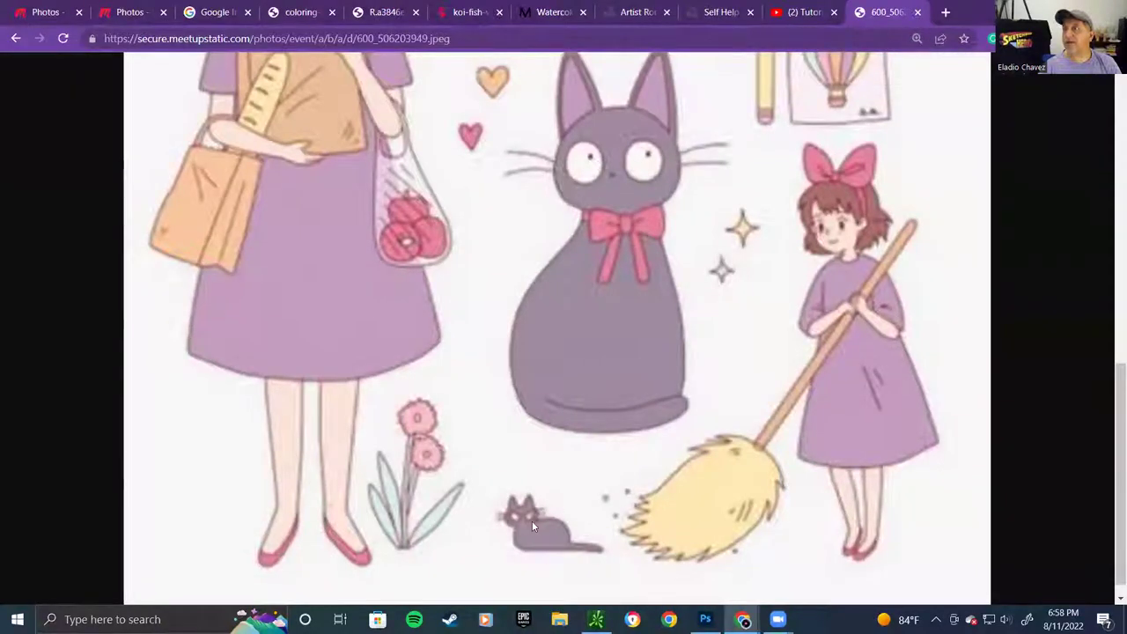
pyautogui.scroll(5, 532, 523)
pyautogui.scroll(4, 532, 526)
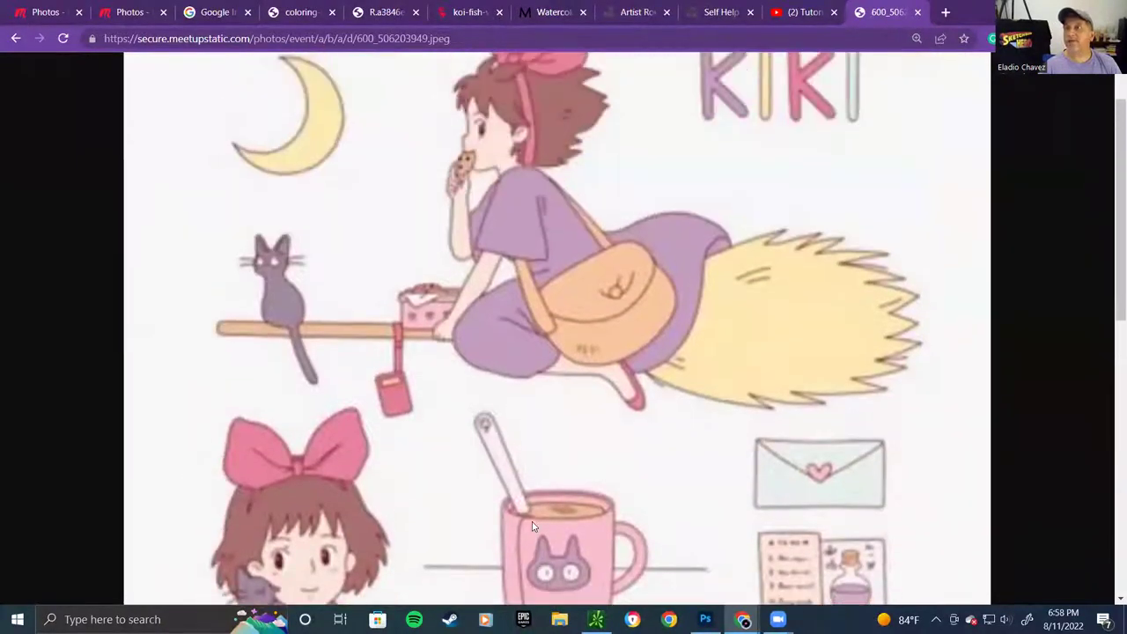
pyautogui.keyDown('ctrl'); pyautogui.scroll(-1, 532, 527); pyautogui.keyUp('ctrl')
pyautogui.scroll(-4, 532, 527)
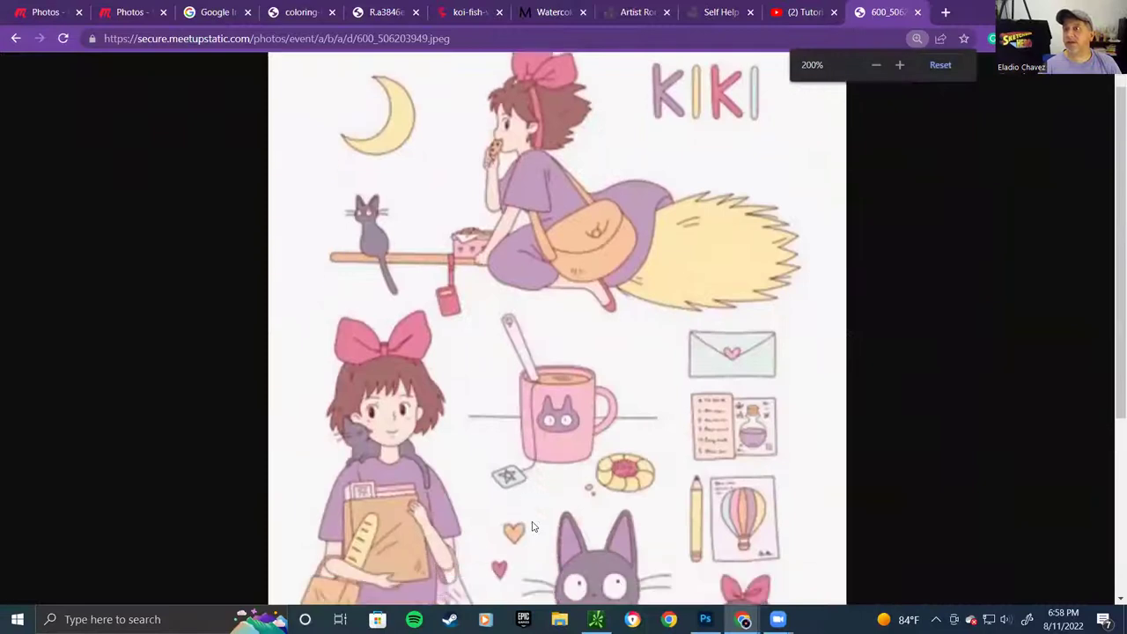
pyautogui.scroll(-1, 532, 526)
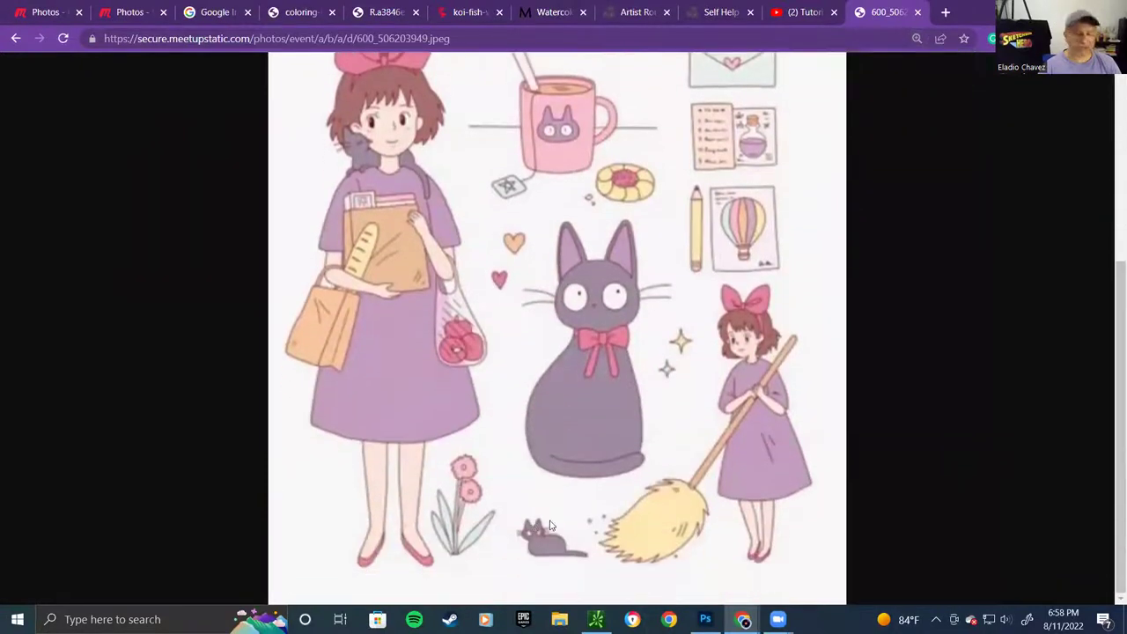
# Inspect the seated black cat in the Kiki illustration up close and frame it fully at 300% zoom
pyautogui.keyDown('ctrl'); pyautogui.scroll(1, 551, 524); pyautogui.keyUp('ctrl')
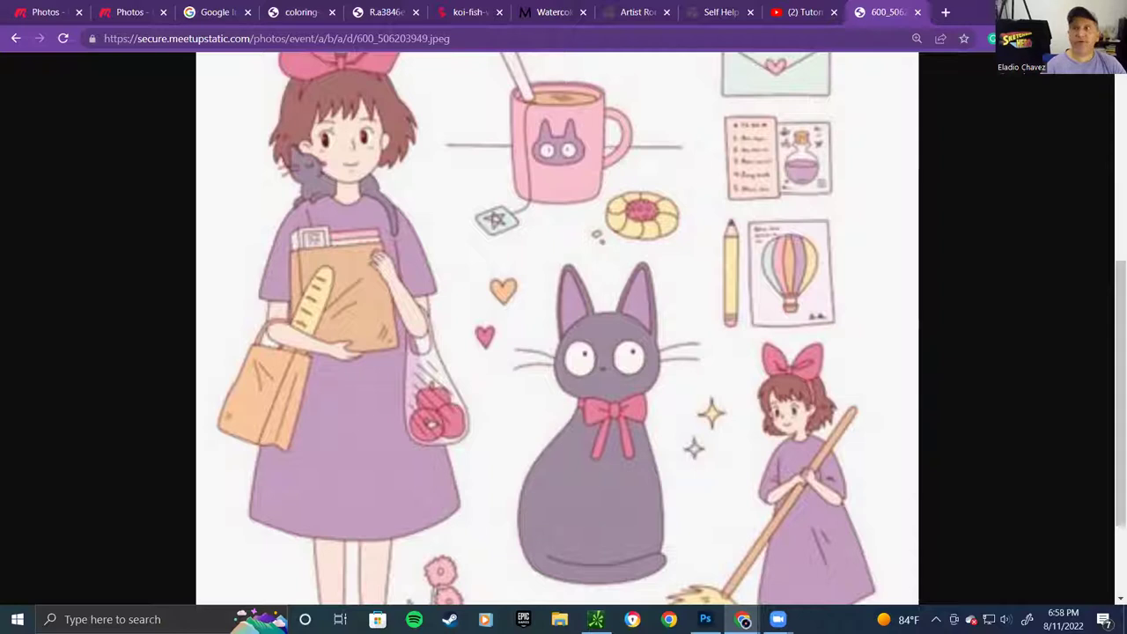
pyautogui.scroll(-1, 645, 450)
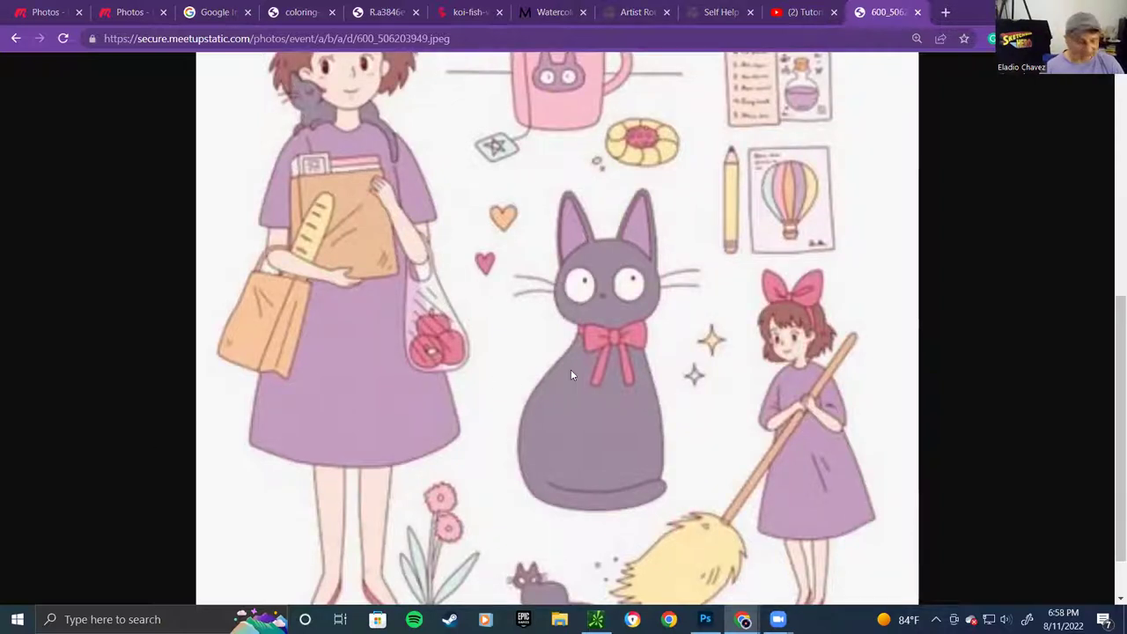
pyautogui.scroll(-1, 739, 402)
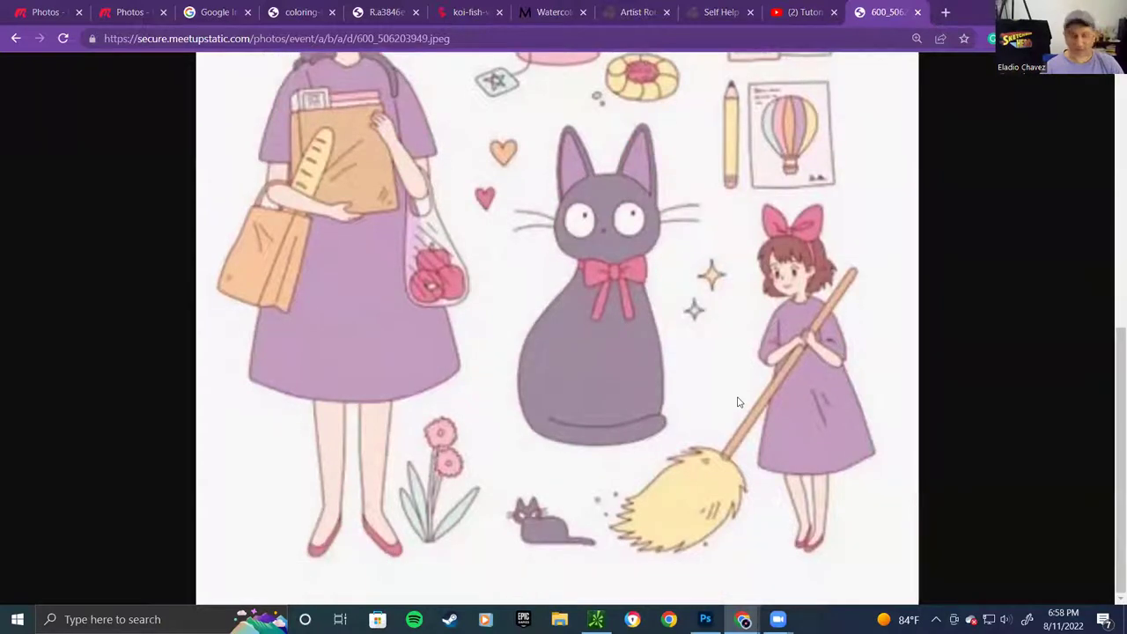
pyautogui.scroll(2, 739, 402)
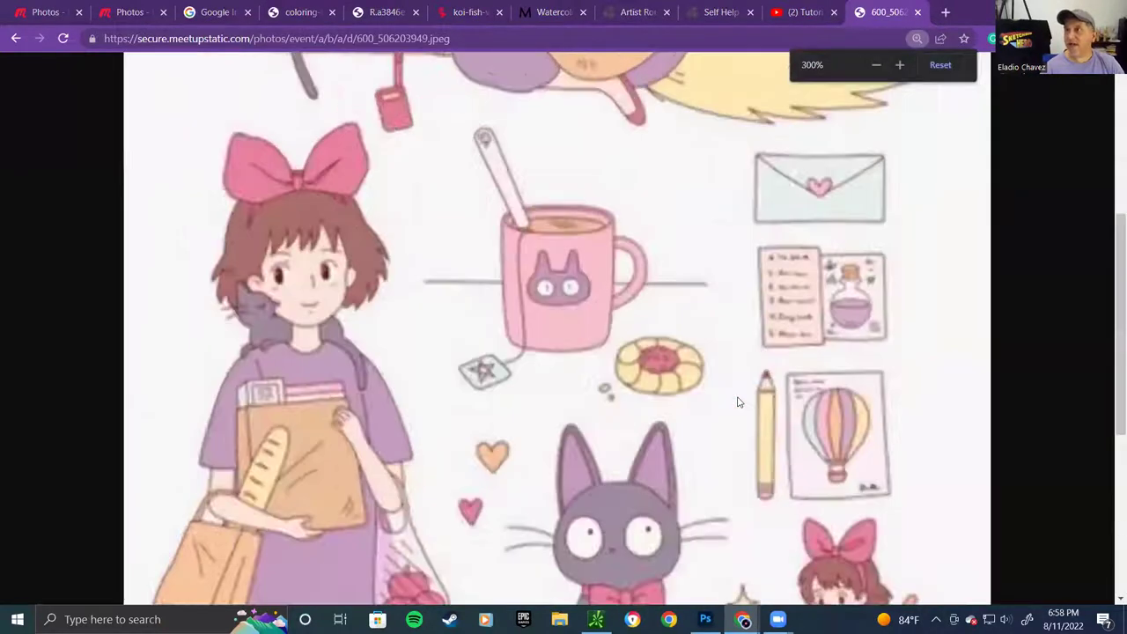
pyautogui.scroll(2, 739, 402)
pyautogui.scroll(-5, 737, 397)
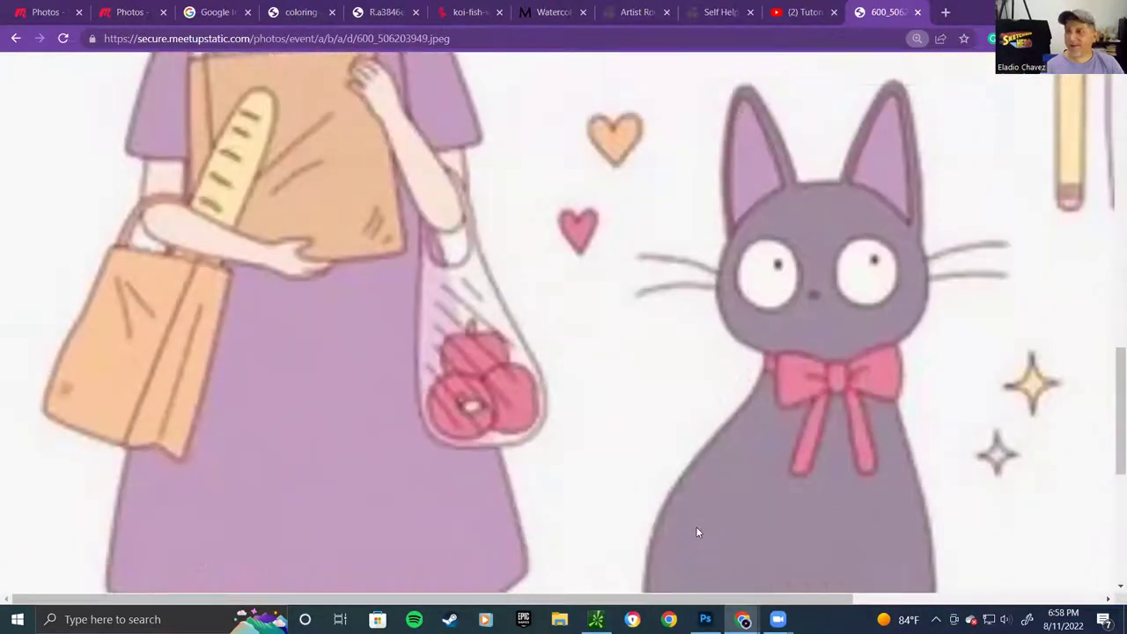
pyautogui.moveTo(653, 599); pyautogui.dragTo(805, 596)
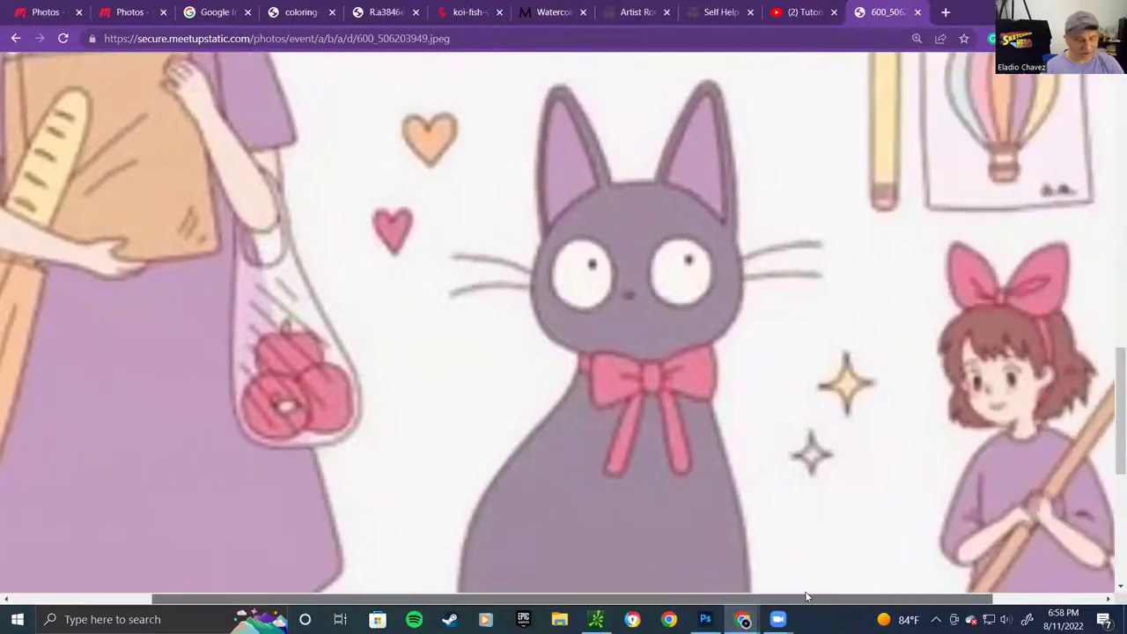
pyautogui.scroll(-1, 621, 427)
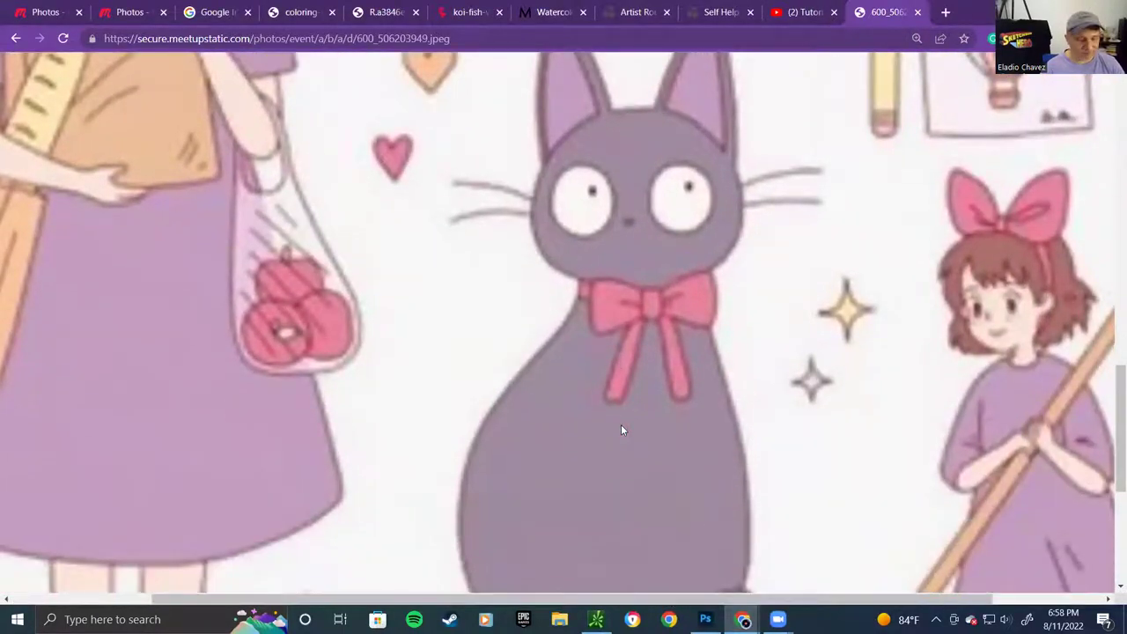
pyautogui.scroll(-1, 621, 430)
pyautogui.scroll(1, 621, 430)
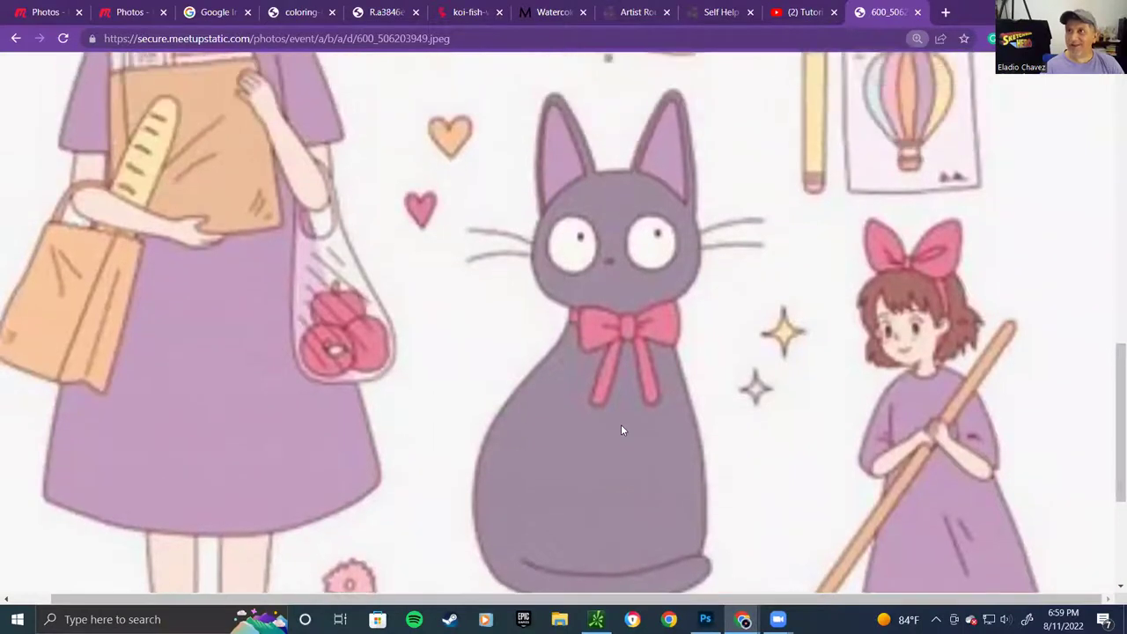
pyautogui.scroll(-1, 621, 430)
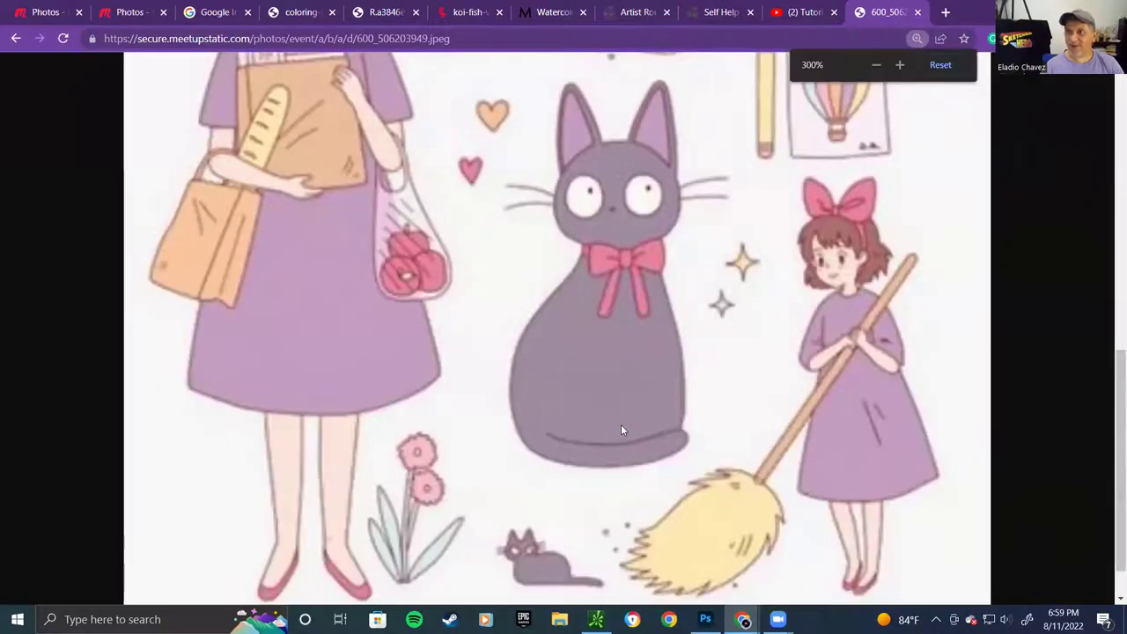
pyautogui.scroll(1, 621, 429)
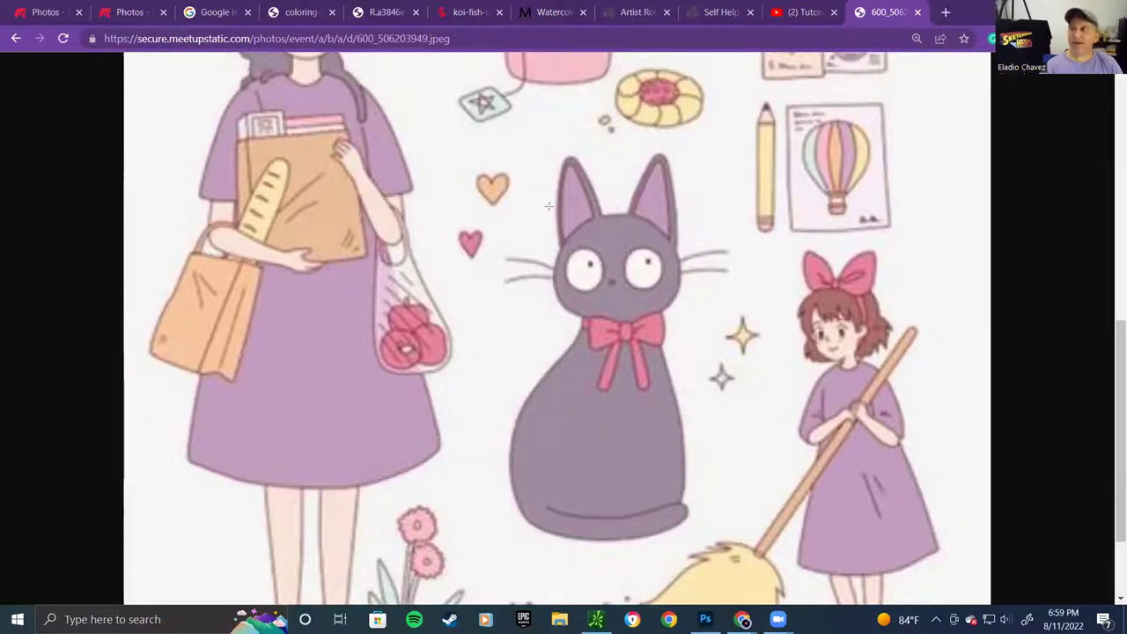
# Draw a pink circle fitted around the seated cat's head and a pink horizontal line across its eyes
pyautogui.moveTo(541, 203); pyautogui.dragTo(664, 323)
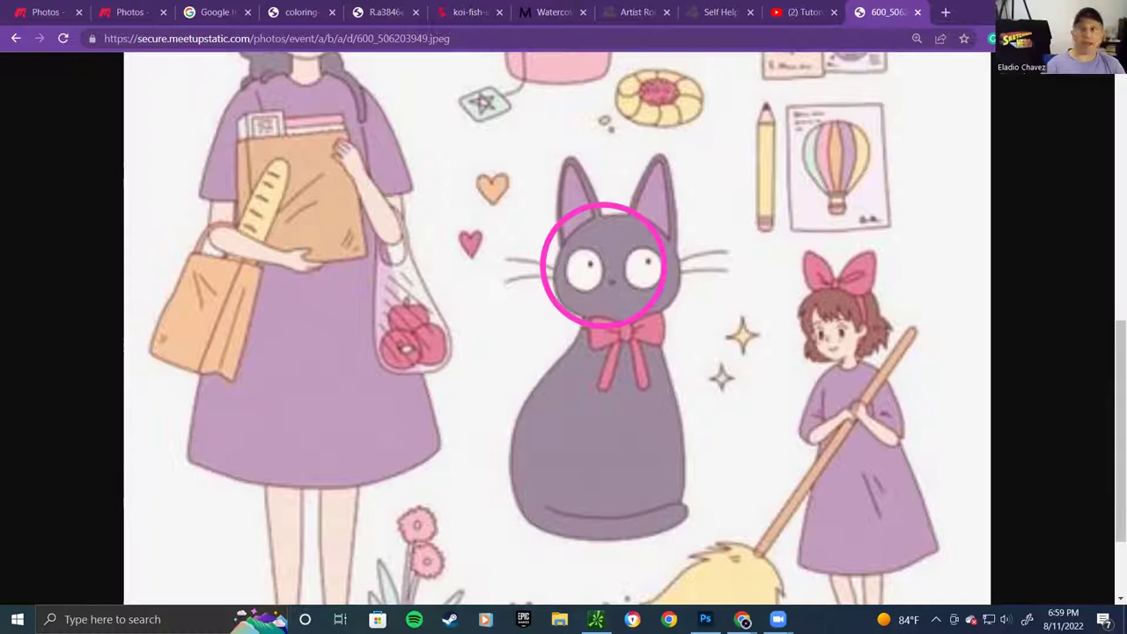
pyautogui.moveTo(551, 305); pyautogui.dragTo(568, 305)
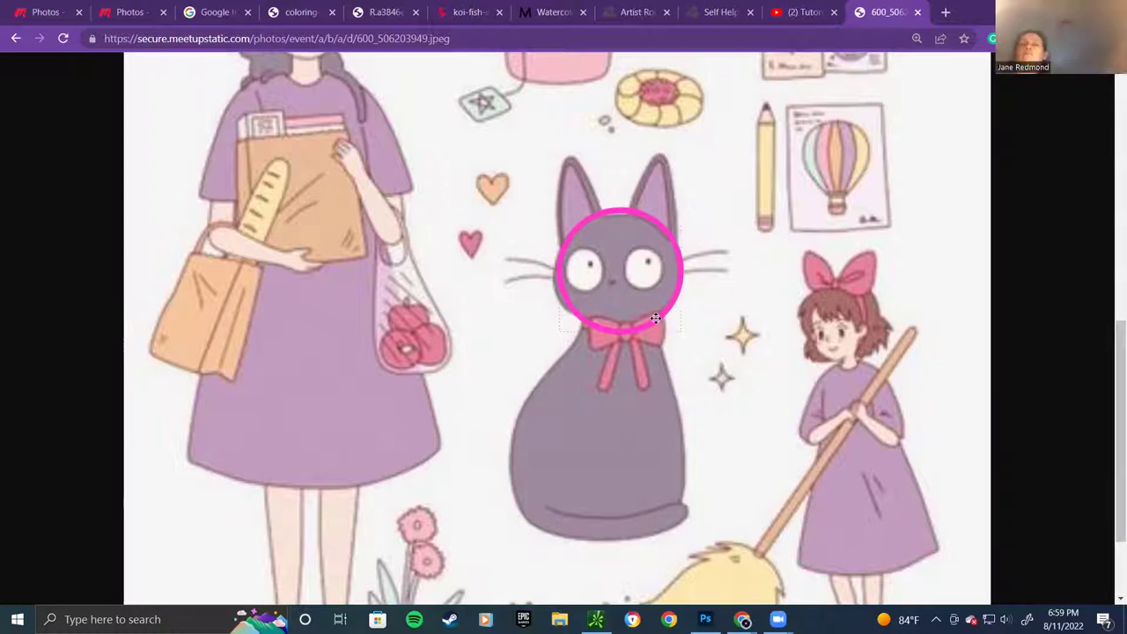
pyautogui.moveTo(654, 319); pyautogui.dragTo(657, 315)
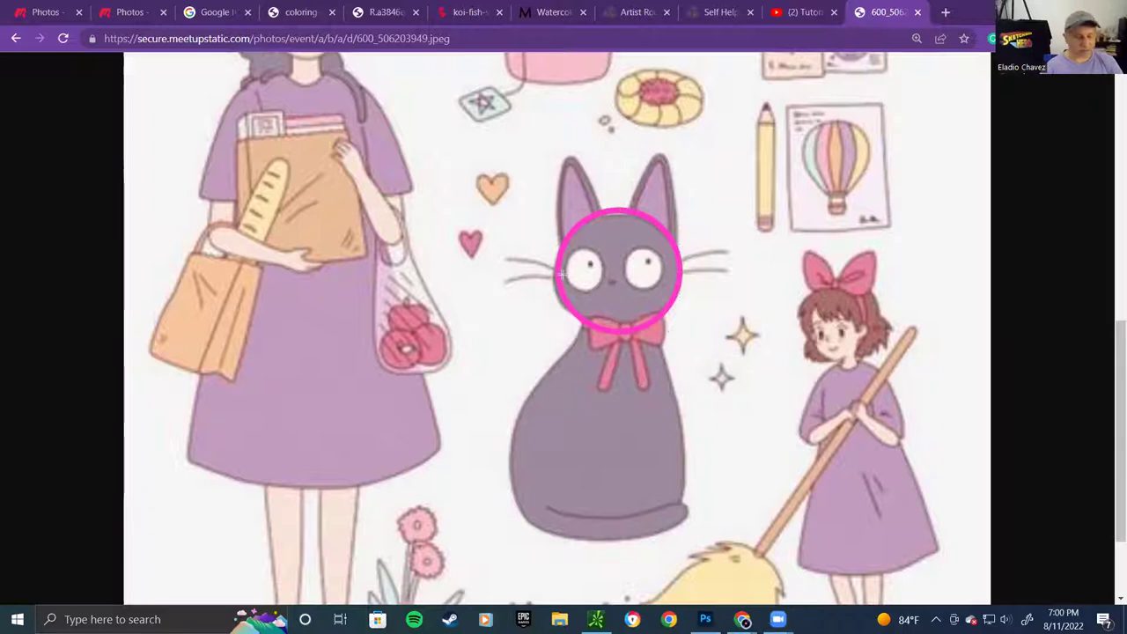
pyautogui.moveTo(555, 274); pyautogui.dragTo(680, 275)
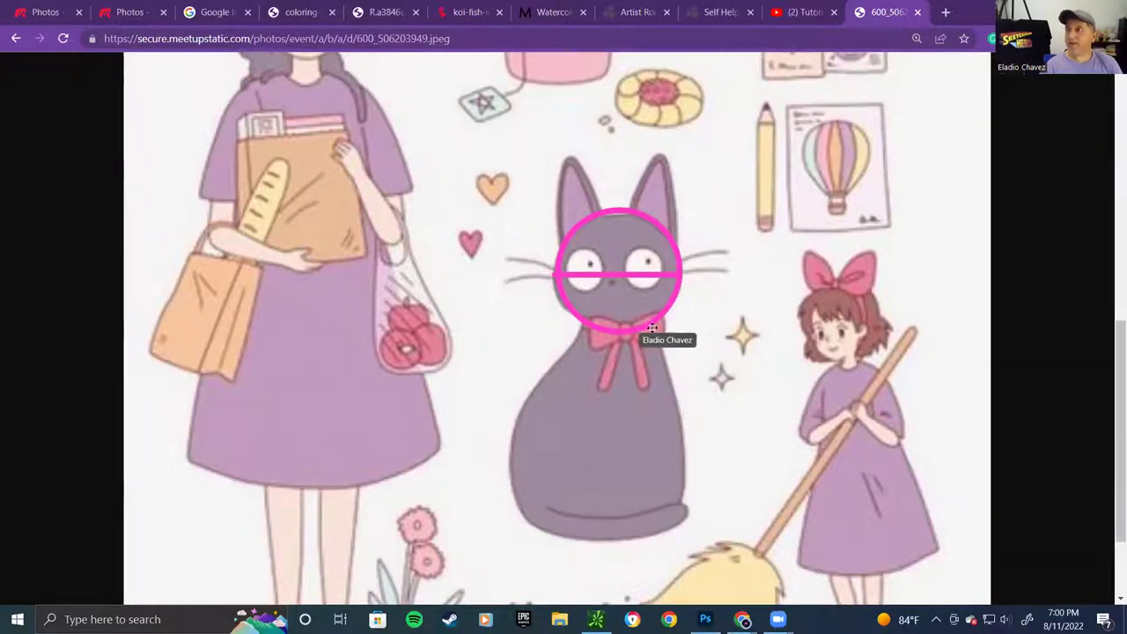
pyautogui.moveTo(675, 276)
pyautogui.mouseDown()
pyautogui.moveTo(644, 334)
pyautogui.moveTo(654, 327)
pyautogui.mouseUp()
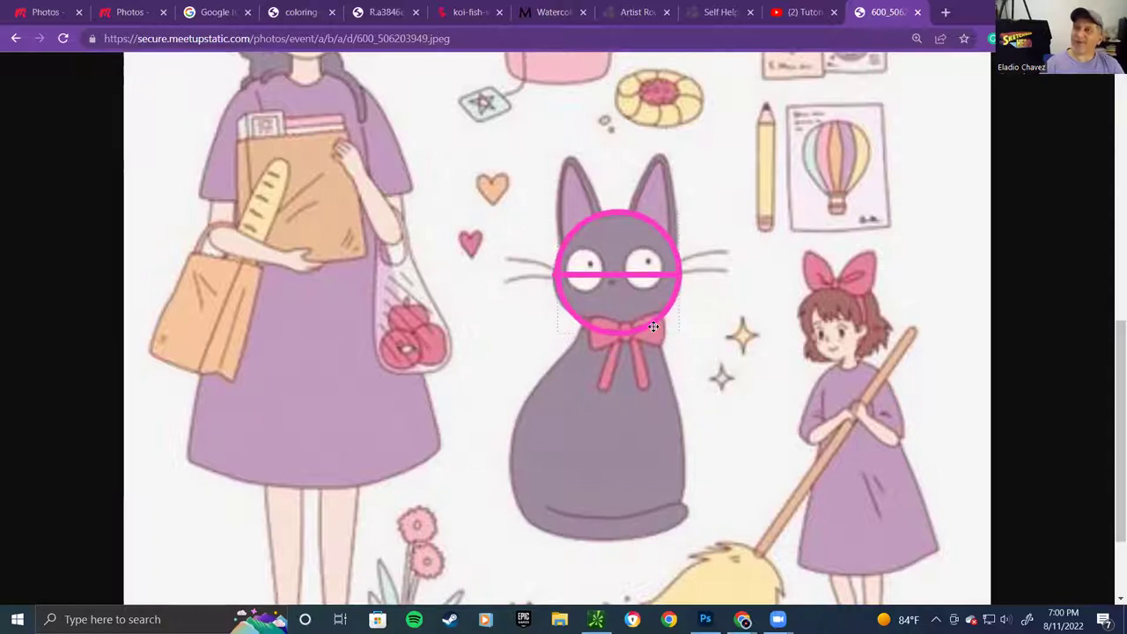
# Compare the circle with the cat's ears and the base of its body, and set it aside over the apple bag
pyautogui.moveTo(654, 327)
pyautogui.mouseDown()
pyautogui.moveTo(649, 383)
pyautogui.moveTo(651, 206)
pyautogui.mouseUp()
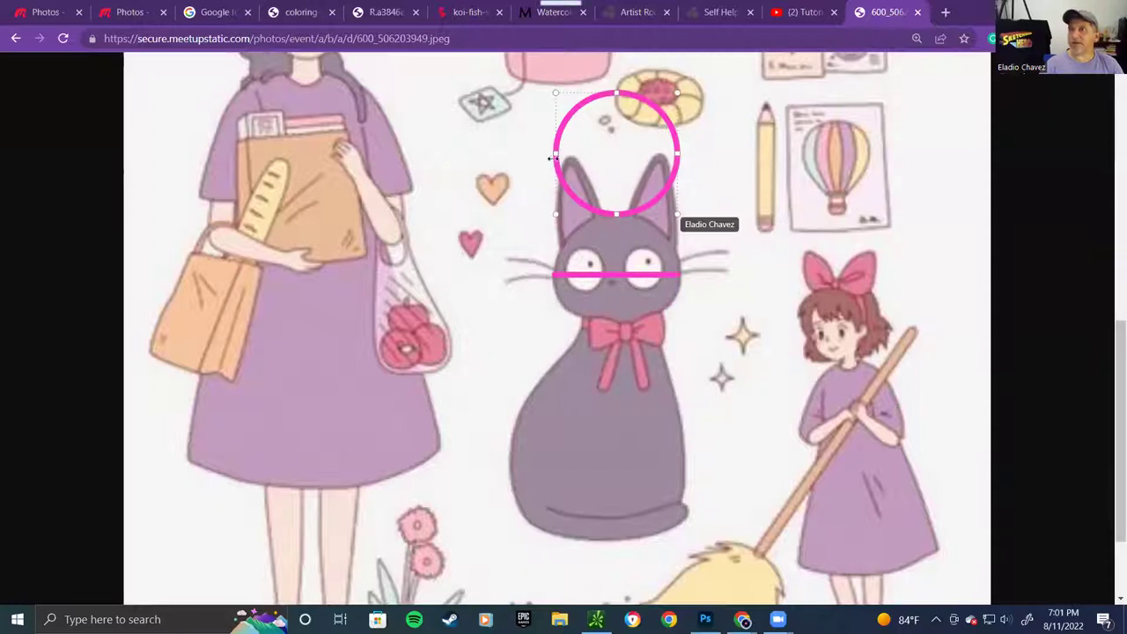
pyautogui.moveTo(674, 176); pyautogui.dragTo(664, 558)
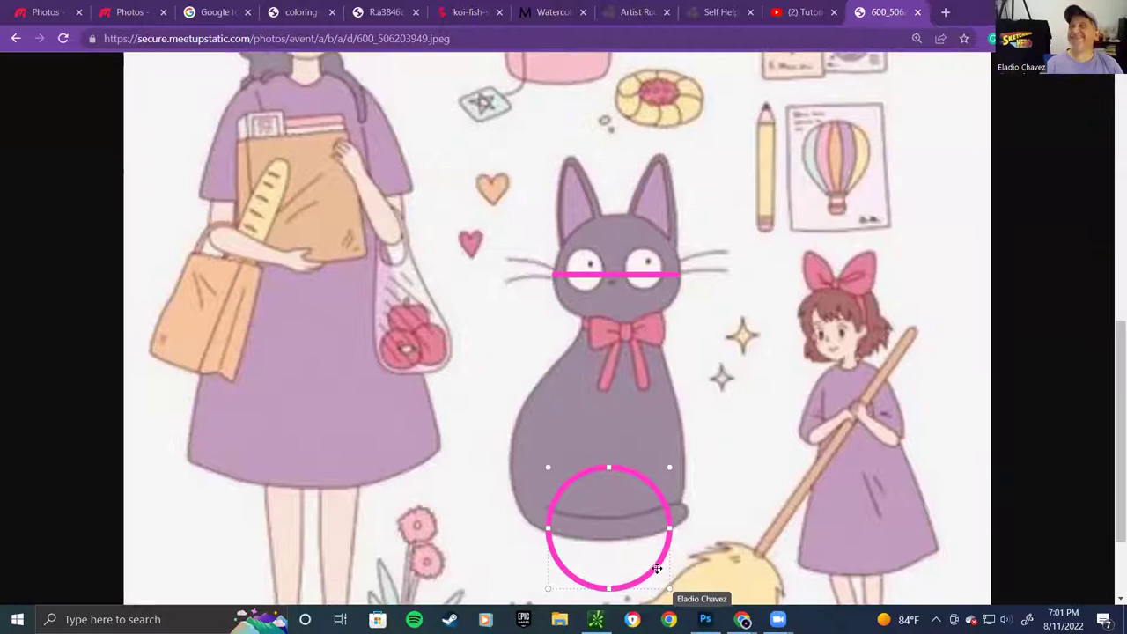
pyautogui.moveTo(657, 569)
pyautogui.mouseDown()
pyautogui.moveTo(662, 312)
pyautogui.moveTo(516, 329)
pyautogui.moveTo(699, 294)
pyautogui.moveTo(470, 368)
pyautogui.moveTo(659, 303)
pyautogui.moveTo(465, 360)
pyautogui.mouseUp()
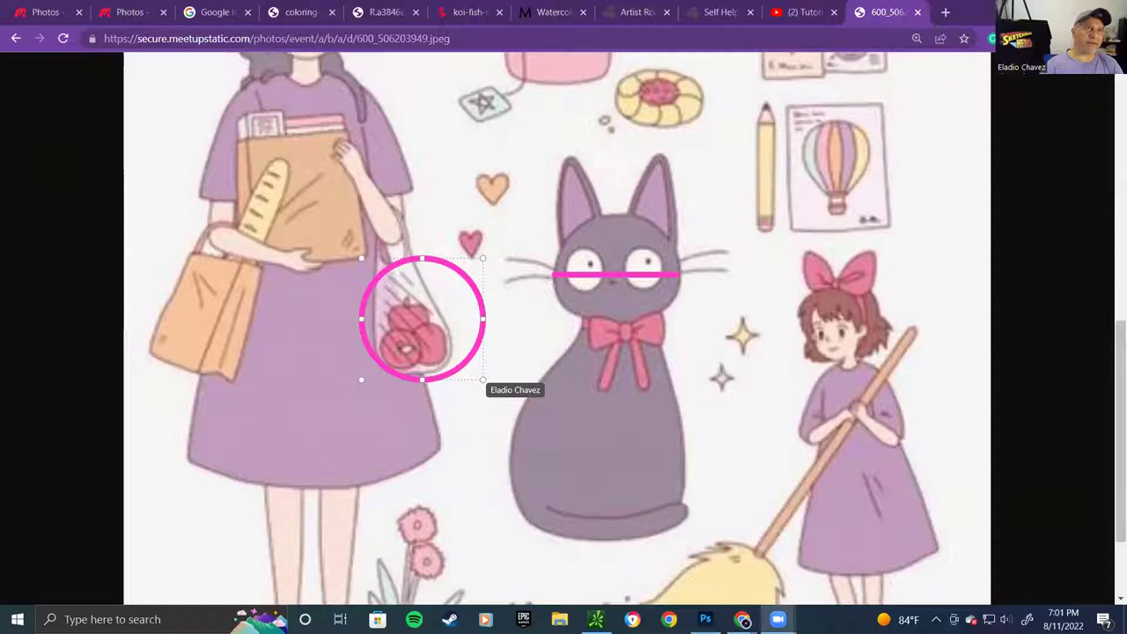
# Draw a slanted pink line across the base of each cat ear and move the circle back onto the head
pyautogui.click(475, 272)
pyautogui.moveTo(614, 196); pyautogui.dragTo(537, 253)
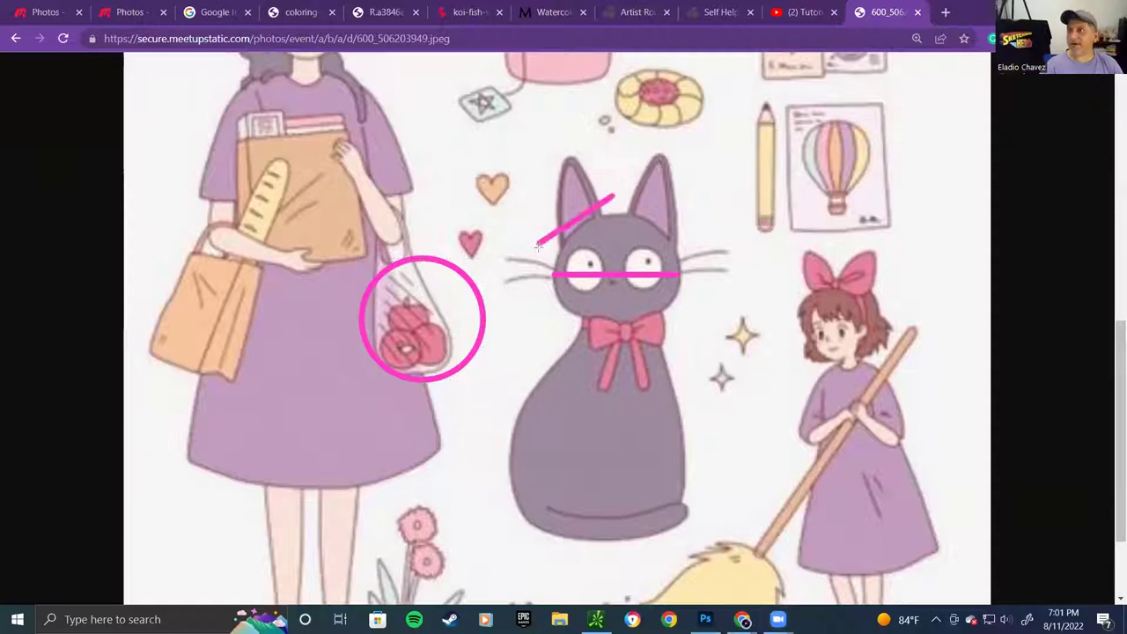
pyautogui.moveTo(653, 206); pyautogui.dragTo(694, 254)
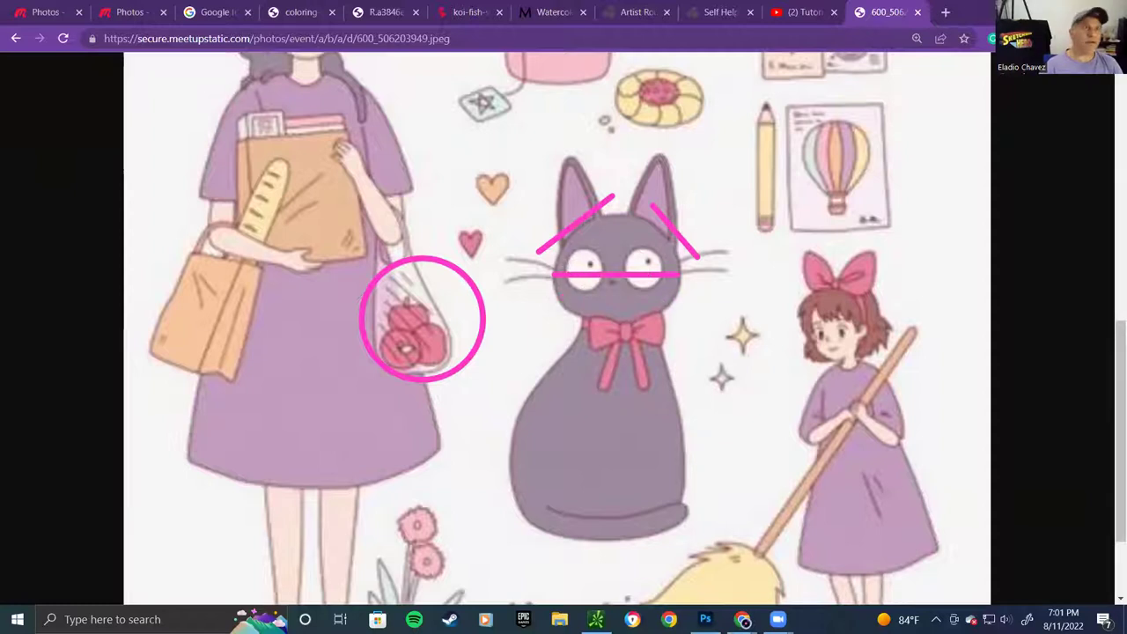
pyautogui.moveTo(456, 376)
pyautogui.mouseDown()
pyautogui.moveTo(537, 334)
pyautogui.moveTo(663, 389)
pyautogui.moveTo(647, 327)
pyautogui.mouseUp()
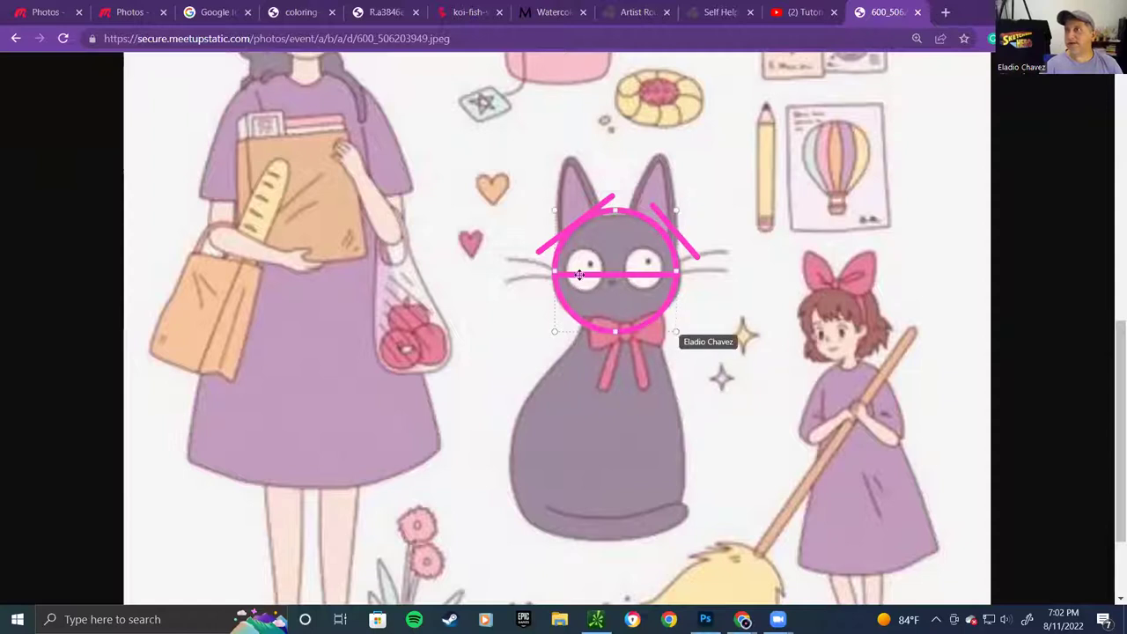
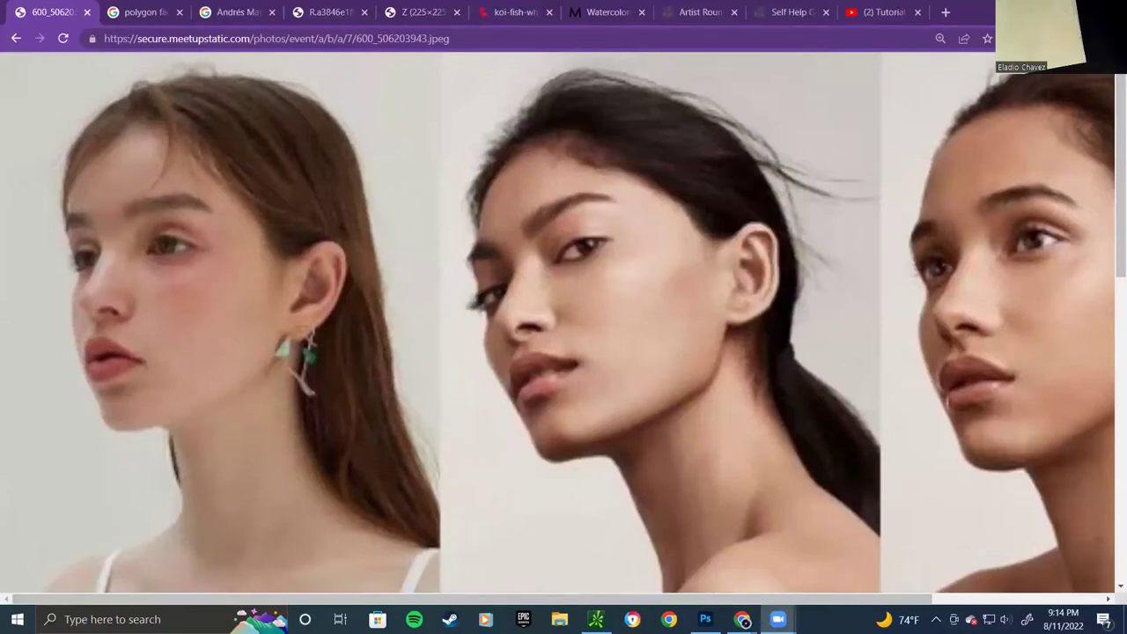
# Switch from the browser to Photoshop and create a white document from the Clipboard preset, 3200 x 1085 px at 72 ppi
pyautogui.click(1066, 12)
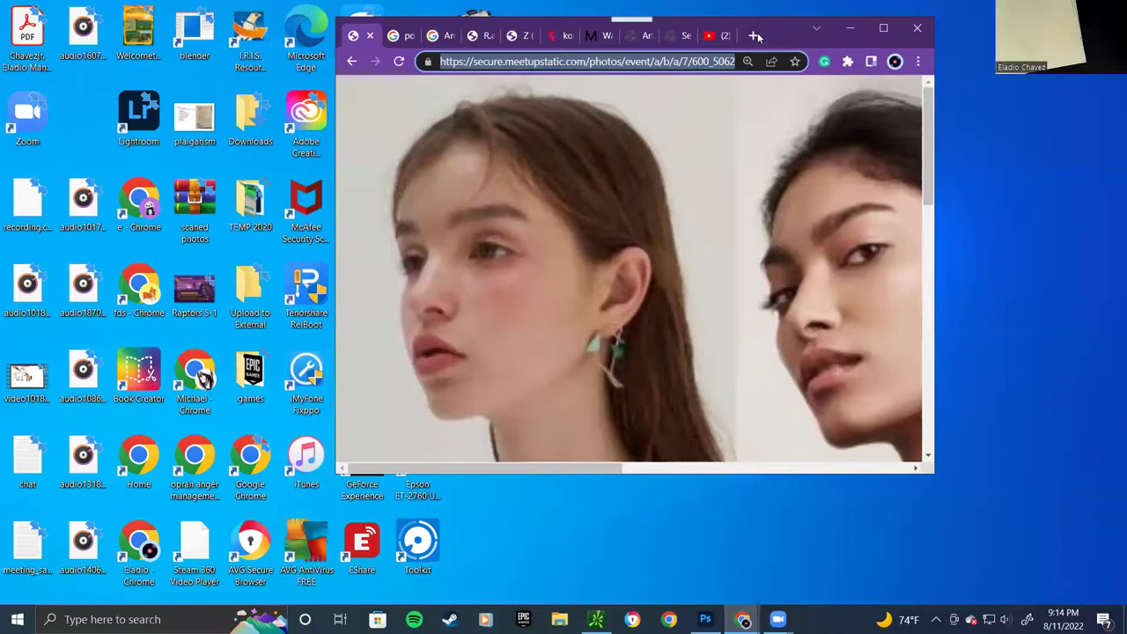
pyautogui.moveTo(758, 36); pyautogui.dragTo(2, 264)
pyautogui.click(705, 619)
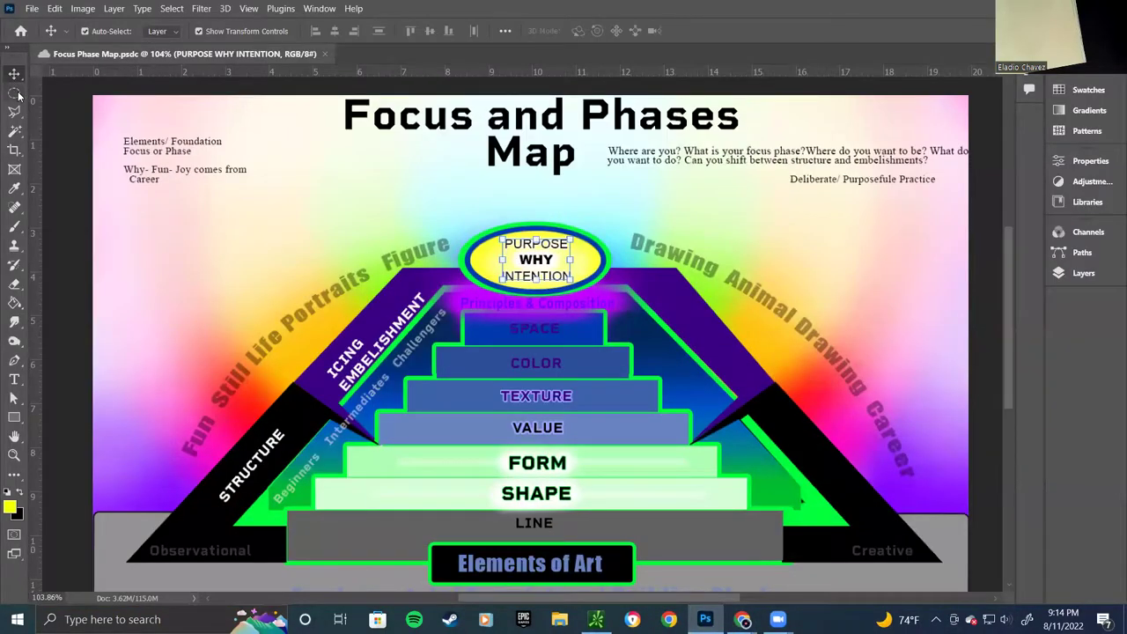
pyautogui.click(32, 9)
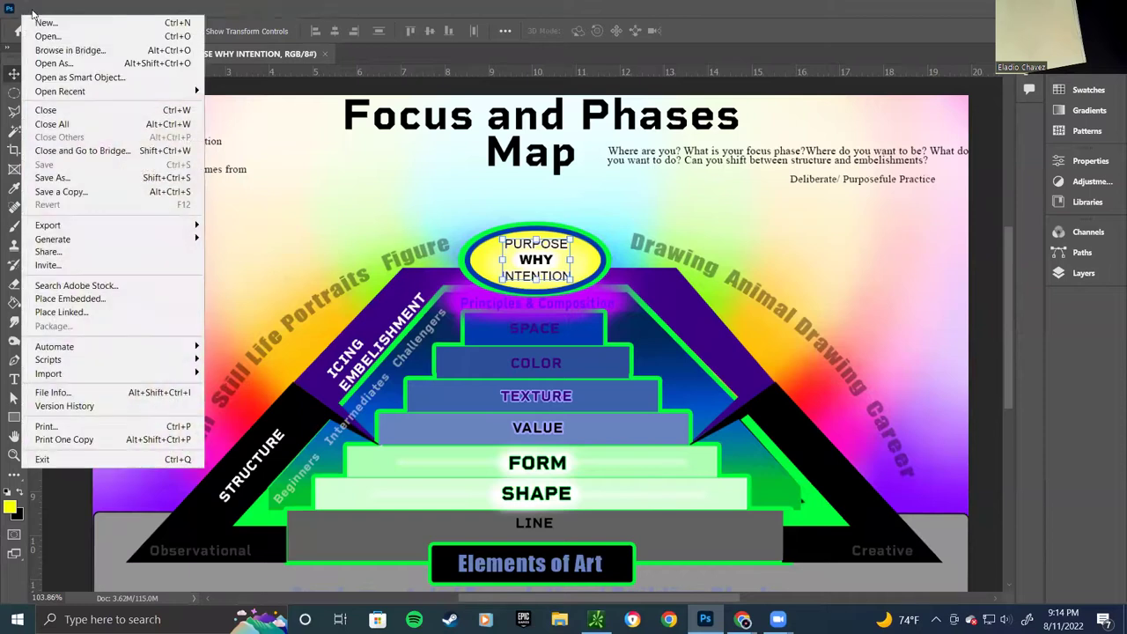
pyautogui.click(48, 22)
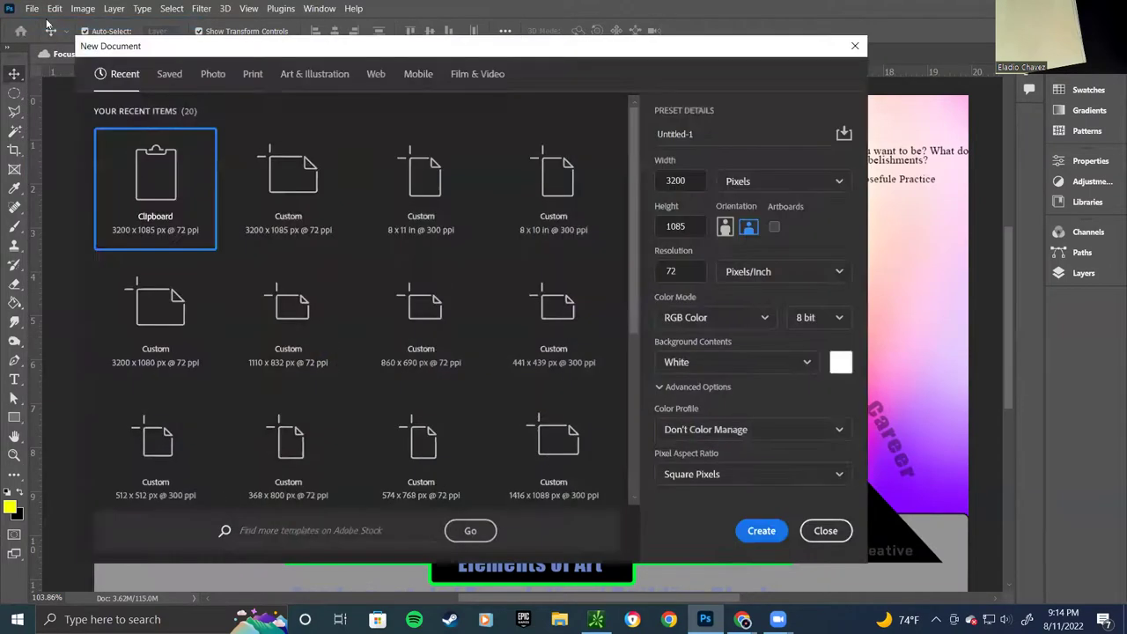
pyautogui.click(761, 530)
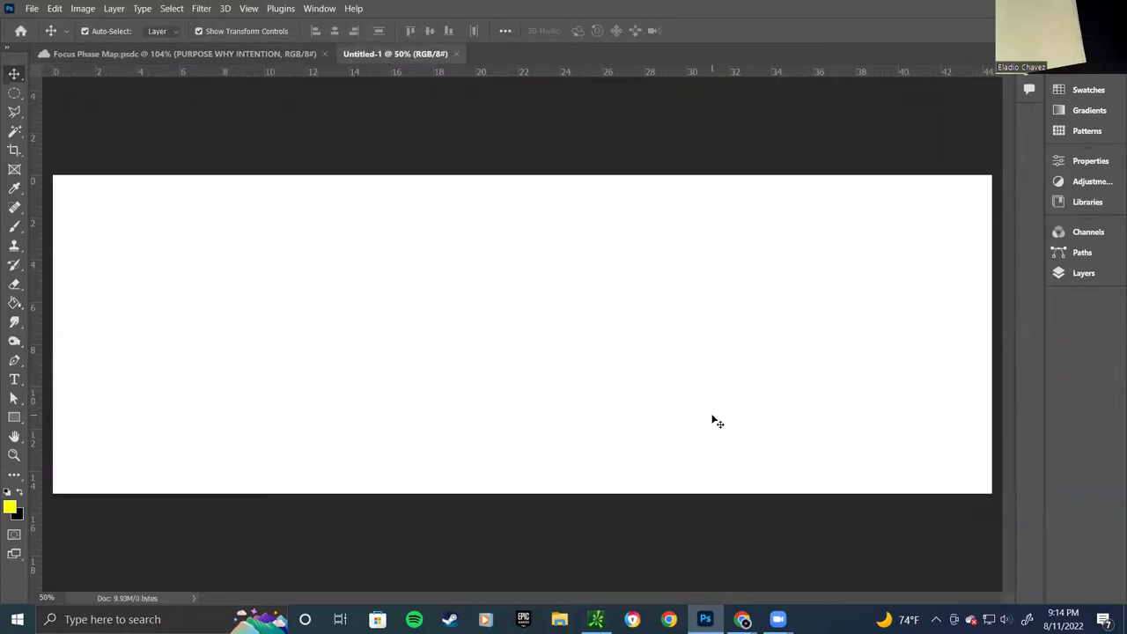
# Paste the portrait screenshot, enlarge it to about 161%, and position it so the sketched head fills the canvas height
pyautogui.hotkey('ctrl', 'v')
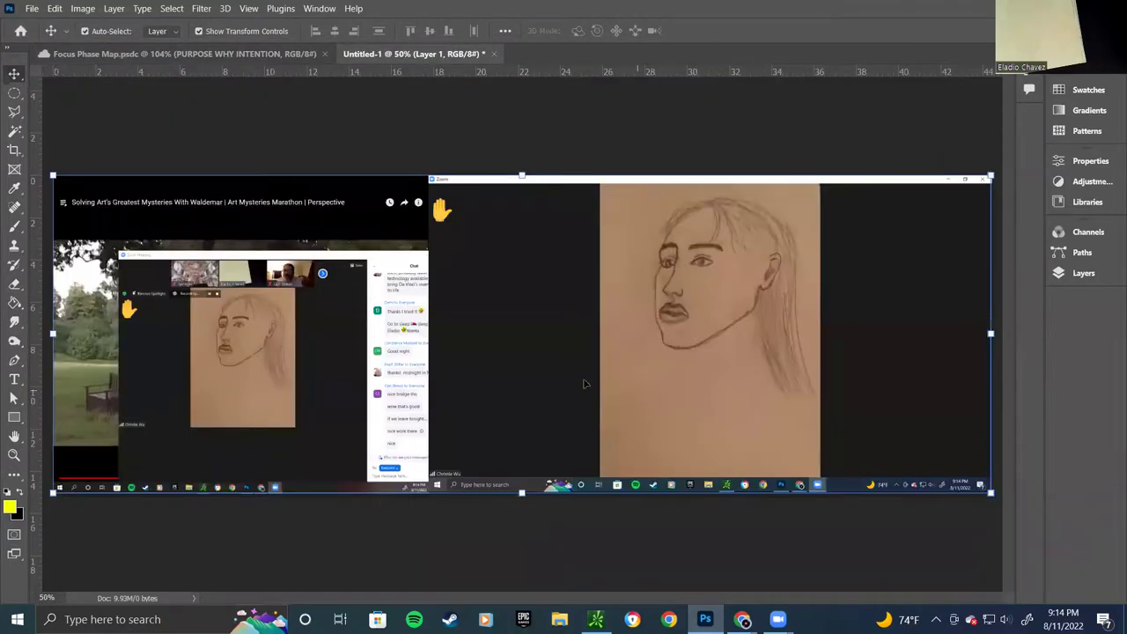
pyautogui.moveTo(724, 280); pyautogui.dragTo(351, 270)
pyautogui.moveTo(620, 478); pyautogui.dragTo(1022, 612)
pyautogui.moveTo(735, 458); pyautogui.dragTo(511, 451)
pyautogui.moveTo(614, 367); pyautogui.dragTo(579, 413)
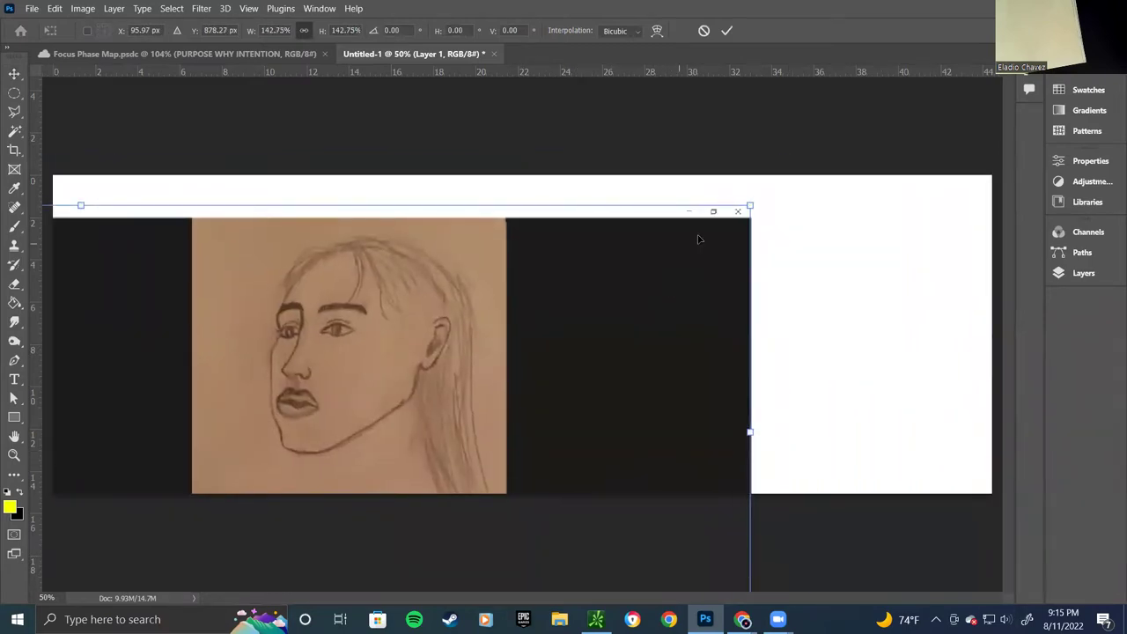
pyautogui.moveTo(751, 206); pyautogui.dragTo(923, 143)
pyautogui.moveTo(687, 256); pyautogui.dragTo(673, 284)
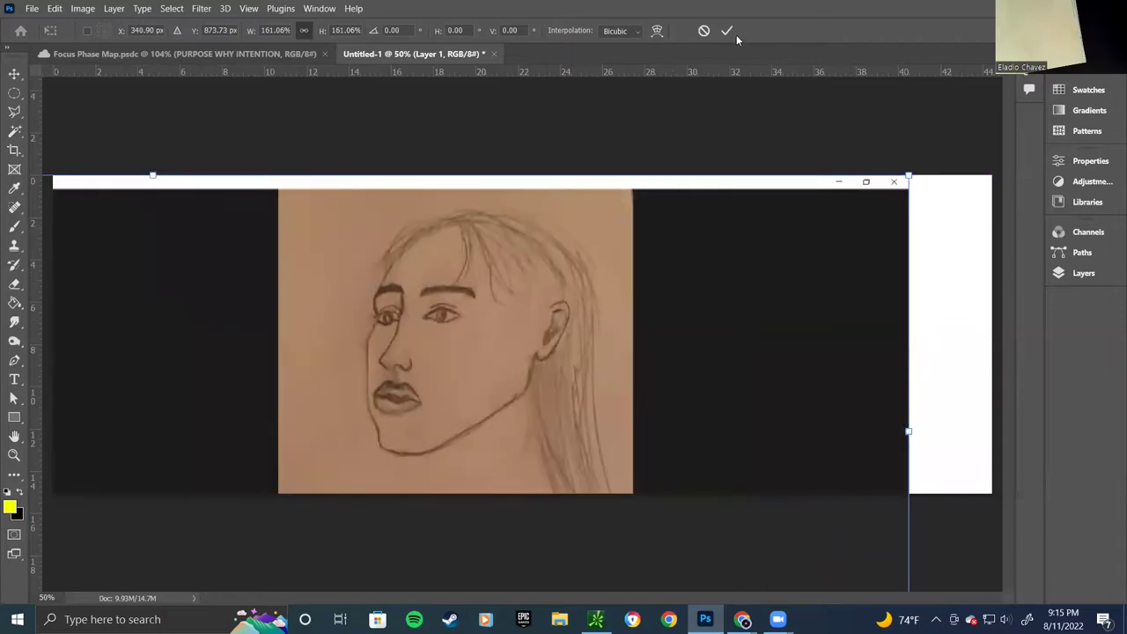
pyautogui.click(728, 32)
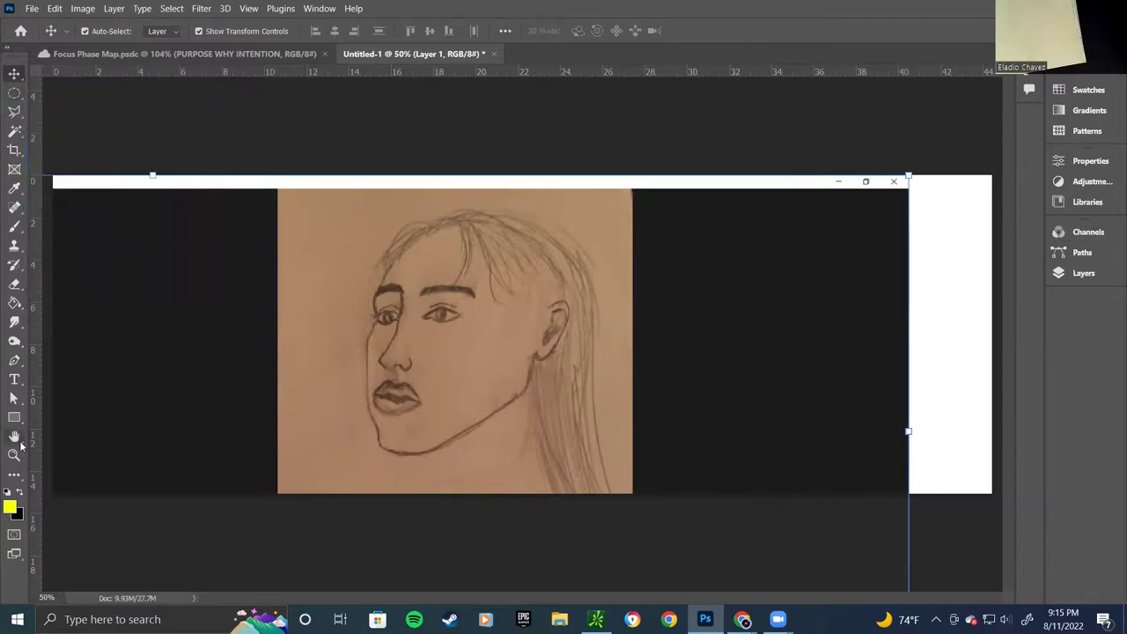
# Draw an unfilled black-outlined circle about 9.6 in wide around the upper part of the sketched head with the Ellipse tool
pyautogui.rightClick(12, 422)
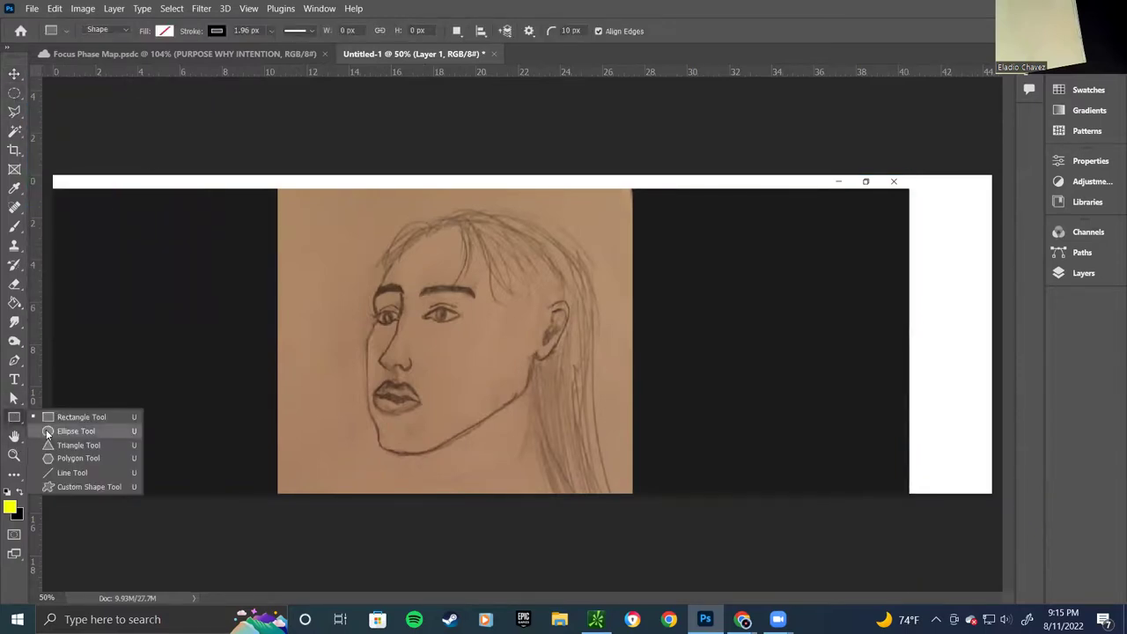
pyautogui.click(48, 429)
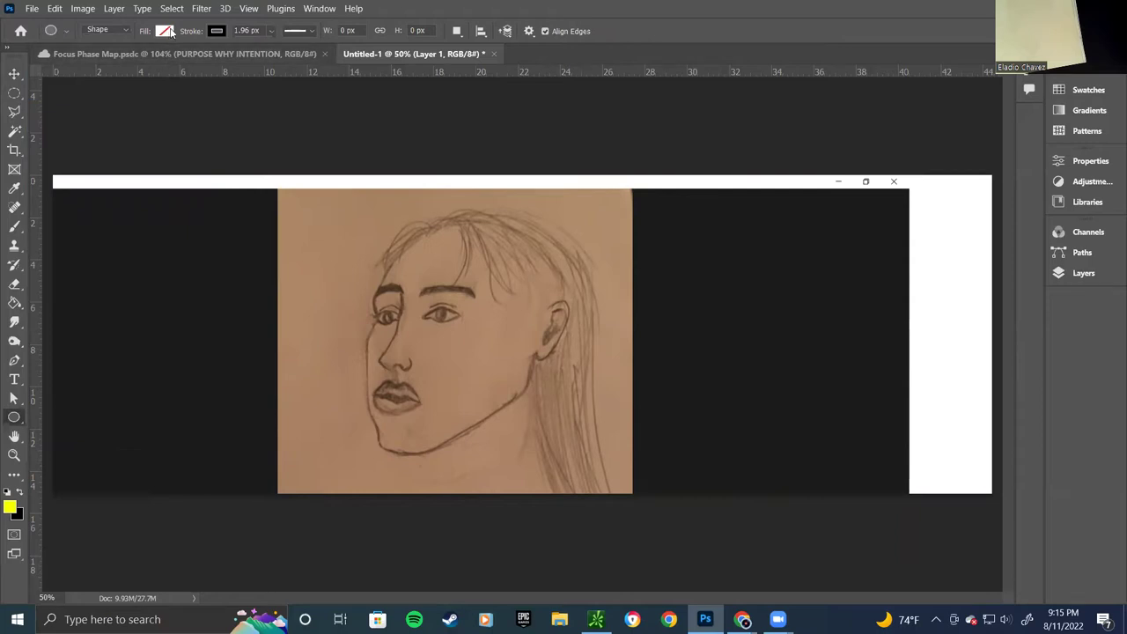
pyautogui.moveTo(331, 252); pyautogui.dragTo(425, 341)
pyautogui.hotkey('ctrl', 'z')
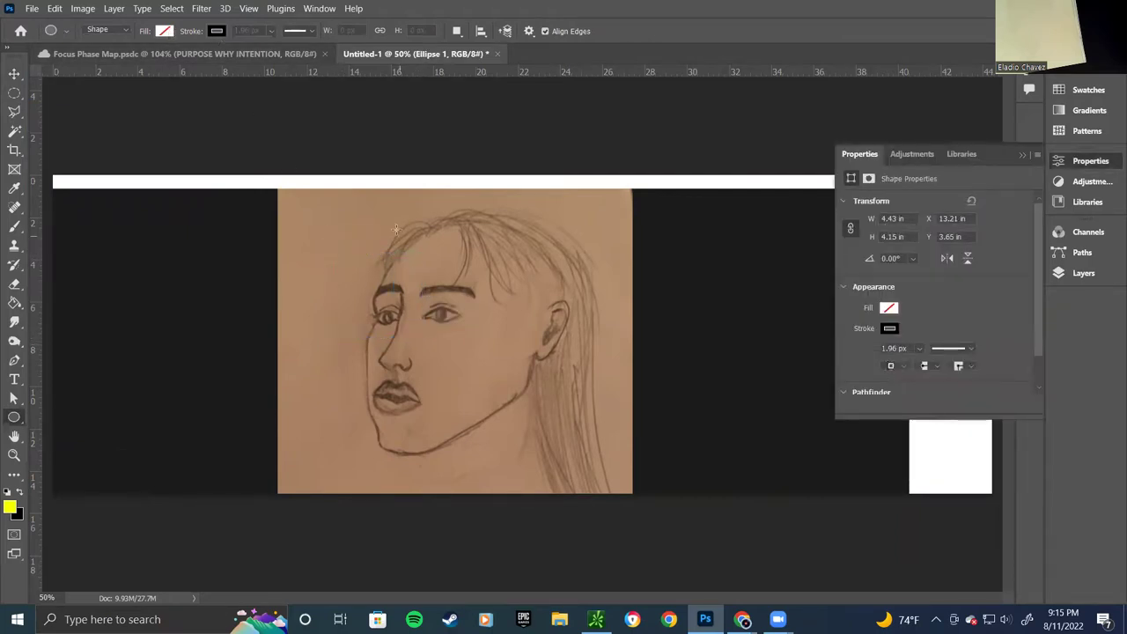
pyautogui.moveTo(370, 204); pyautogui.dragTo(569, 407)
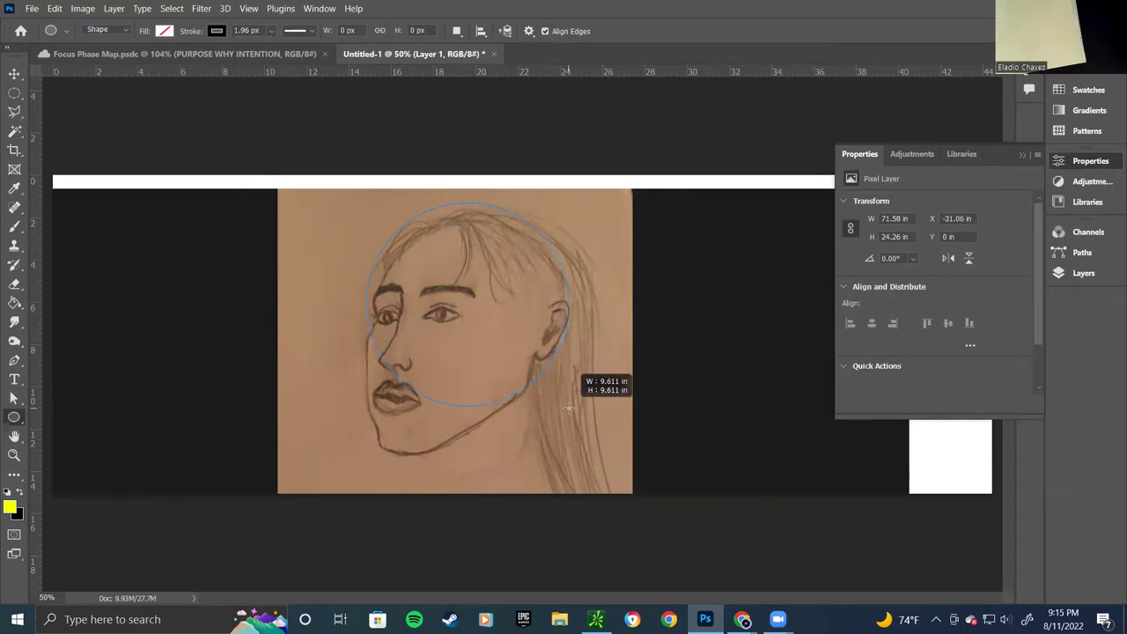
pyautogui.moveTo(569, 408); pyautogui.dragTo(569, 408)
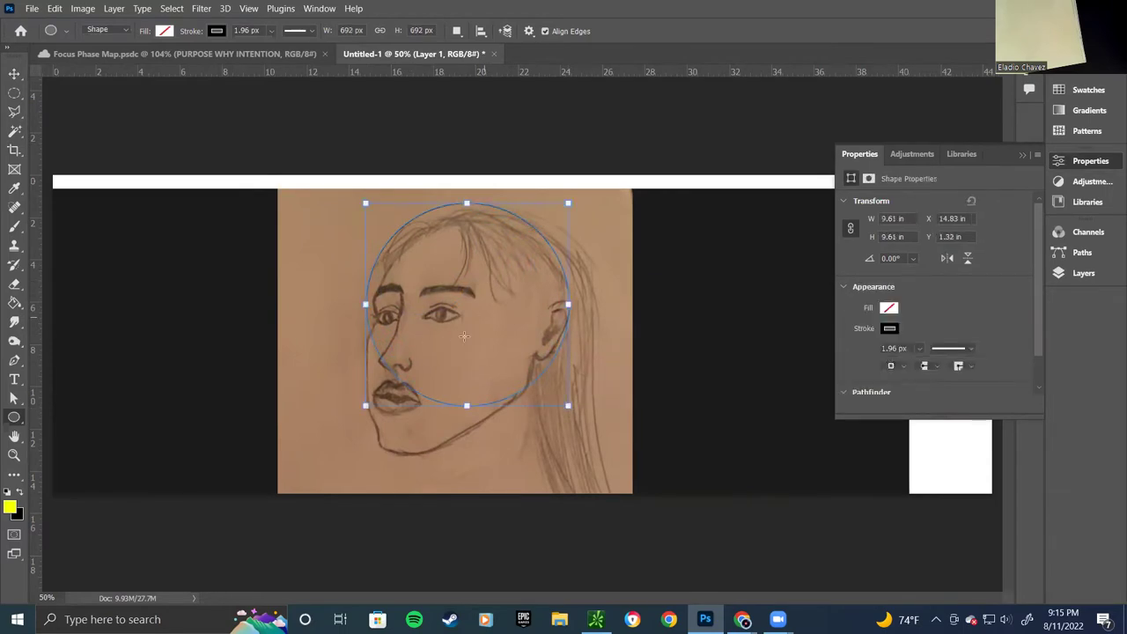
# Shift the portrait image slightly down and to the left beneath the circle
pyautogui.click(15, 74)
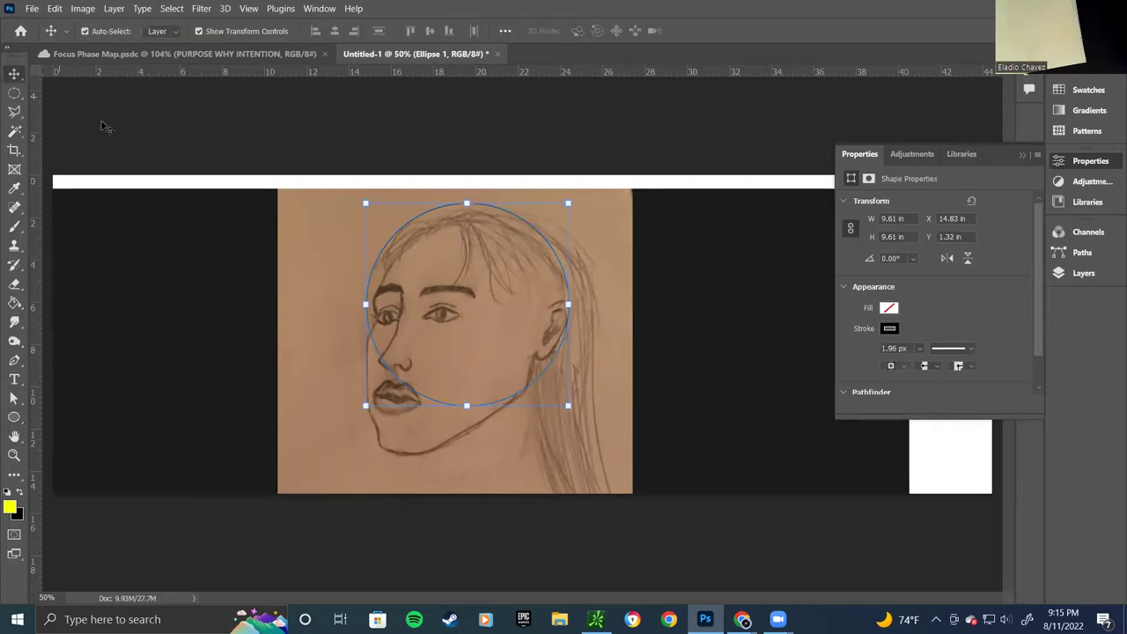
pyautogui.moveTo(518, 401)
pyautogui.mouseDown()
pyautogui.moveTo(531, 386)
pyautogui.moveTo(508, 409)
pyautogui.mouseUp()
pyautogui.click(508, 408)
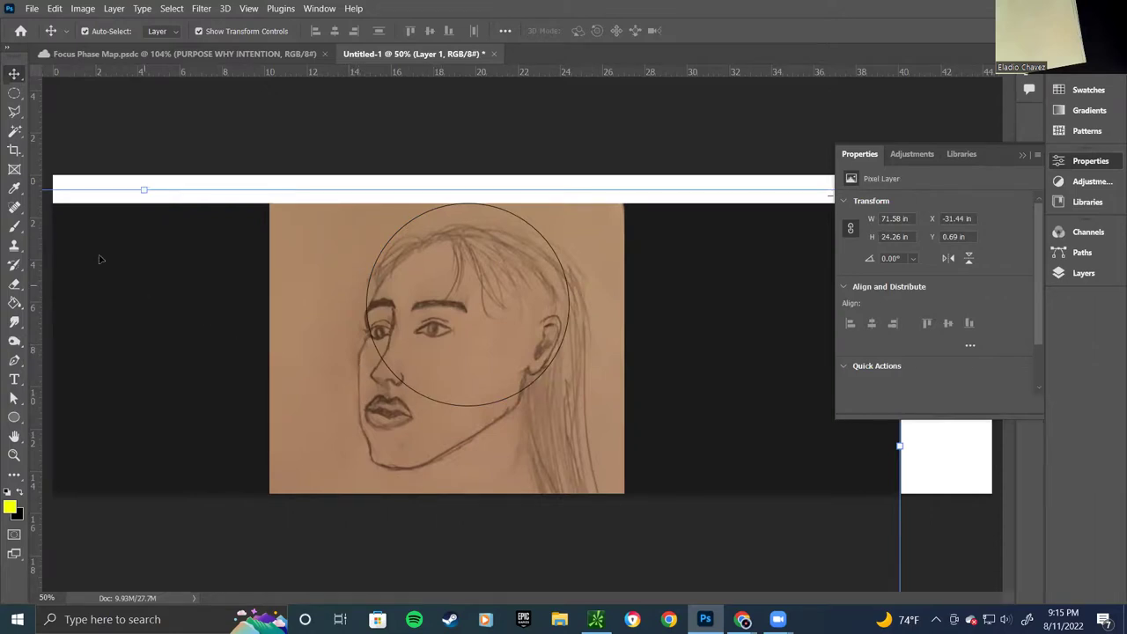
# Trace the face's outer edge with the Pen tool from the far brow down around the chin and along the jaw to the ear
pyautogui.click(14, 401)
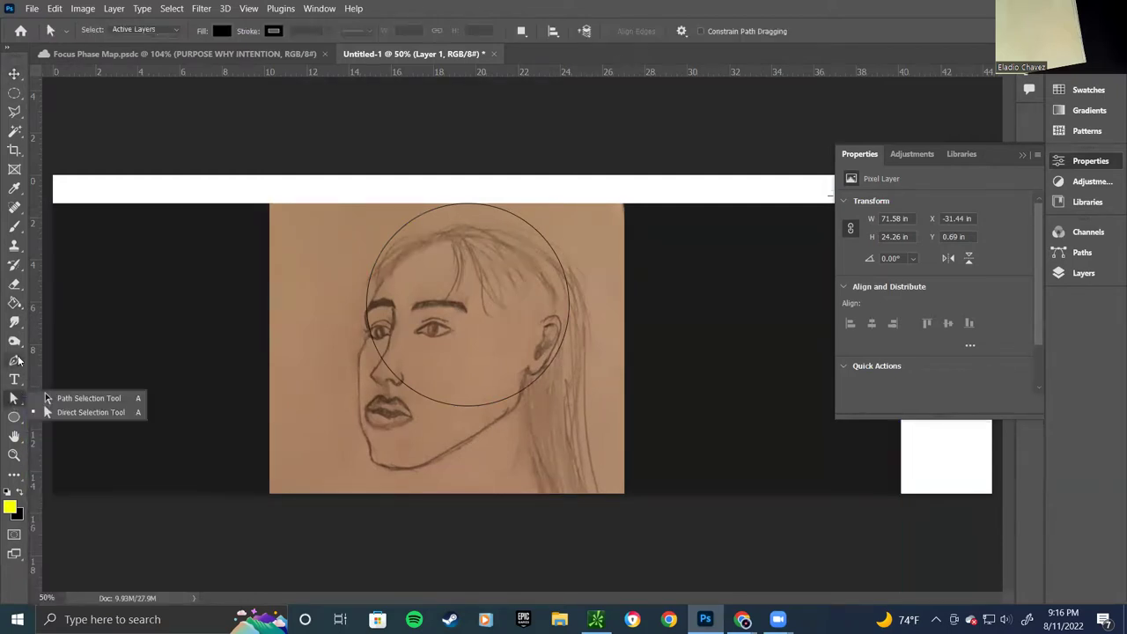
pyautogui.click(14, 360)
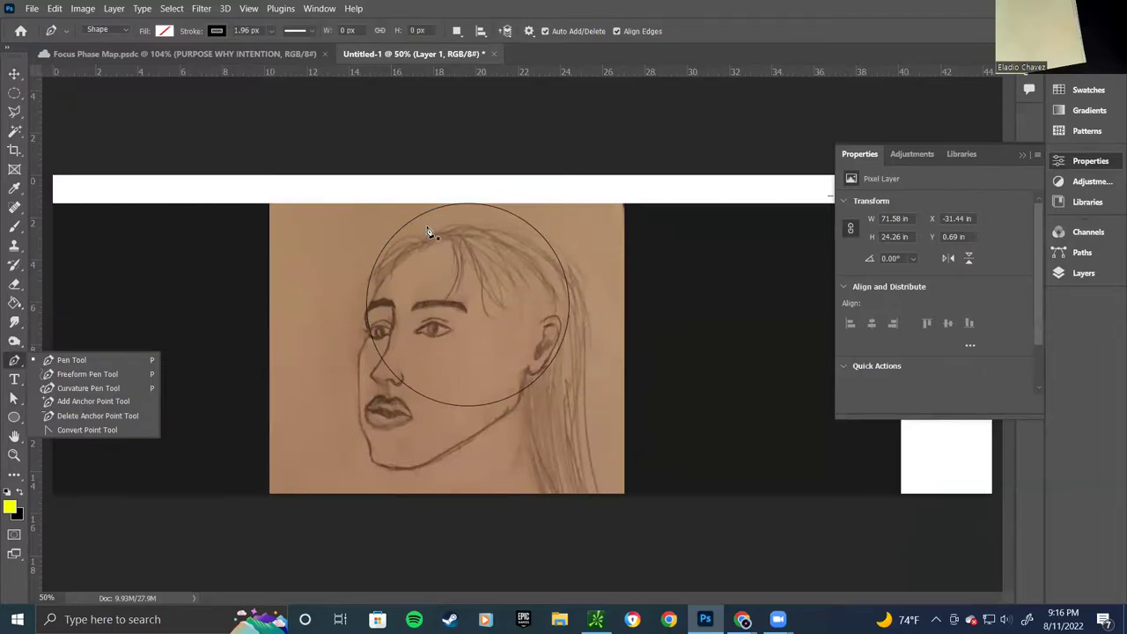
pyautogui.click(365, 315)
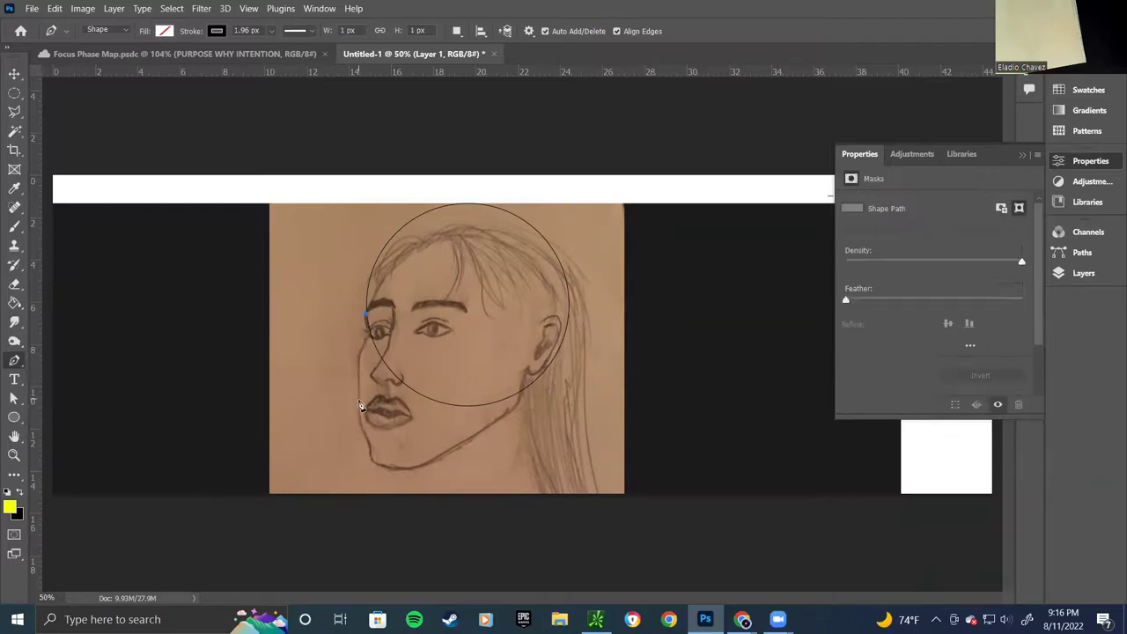
pyautogui.click(369, 439)
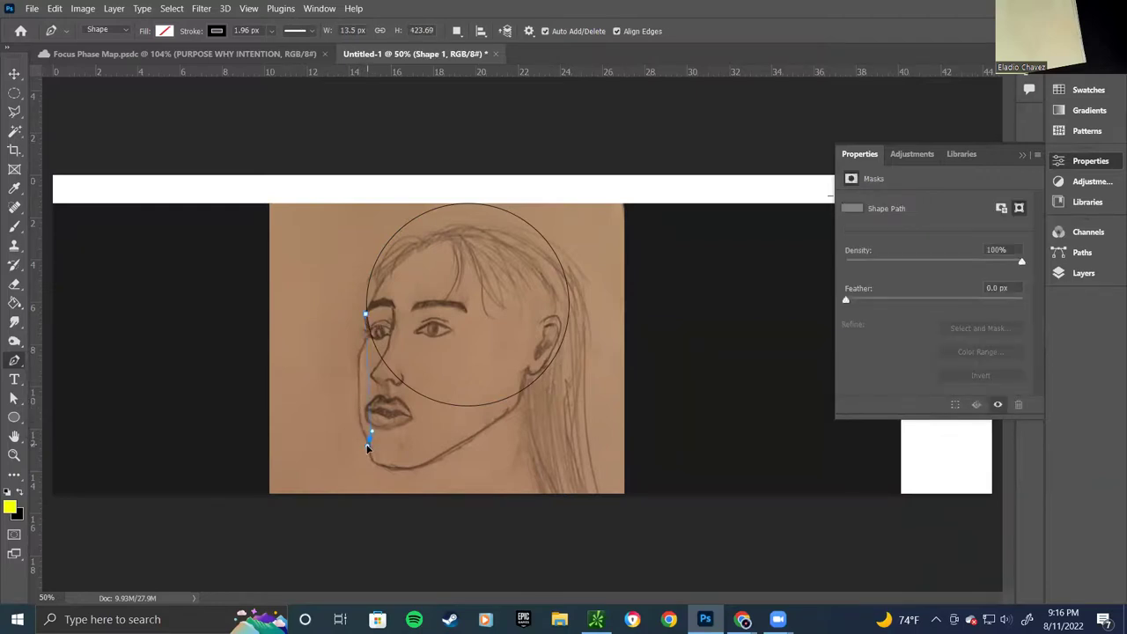
pyautogui.click(373, 445)
pyautogui.click(388, 466)
pyautogui.click(409, 470)
pyautogui.click(518, 413)
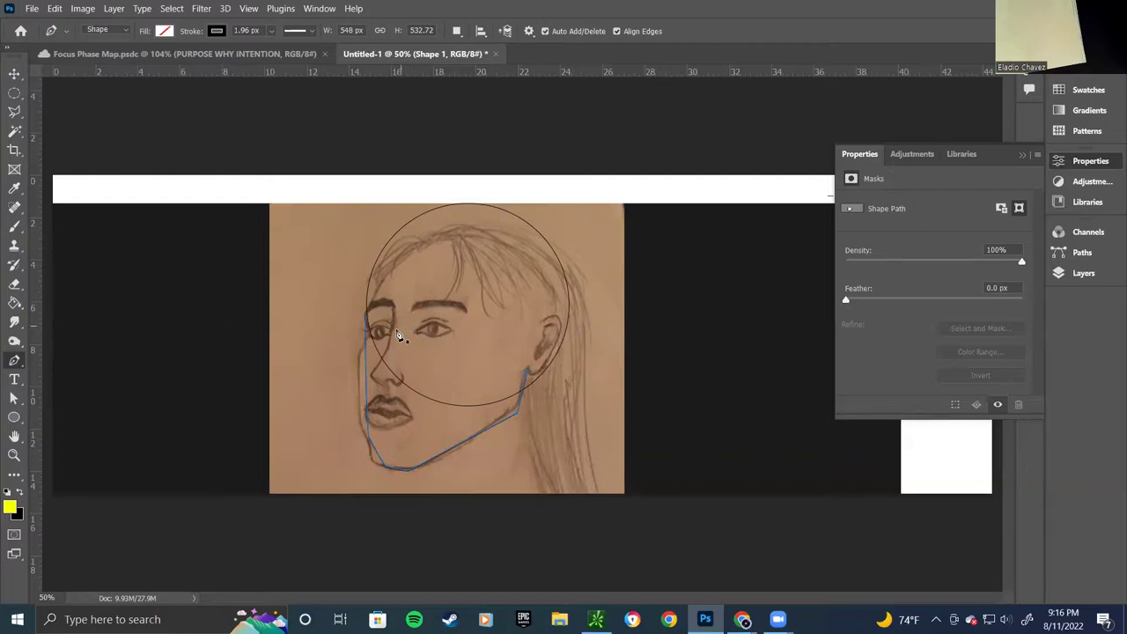
# Draw a pen path for the face's centre line from the top of the circle past the brow, nose and lips to the chin
pyautogui.click(481, 206)
pyautogui.click(436, 216)
pyautogui.click(416, 228)
pyautogui.click(410, 245)
pyautogui.click(394, 268)
pyautogui.click(386, 297)
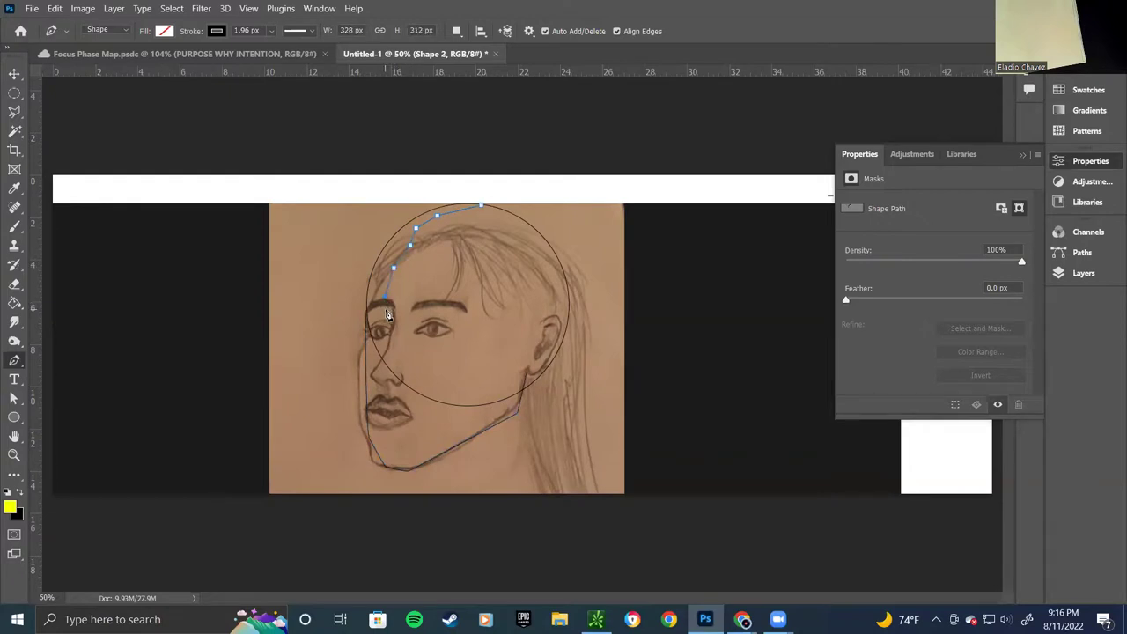
pyautogui.click(392, 314)
pyautogui.click(380, 358)
pyautogui.click(382, 420)
pyautogui.click(385, 452)
# Switch to the Brush tool, add a new layer above the centre-line shape, and move the layer list clear of the portrait
pyautogui.click(15, 226)
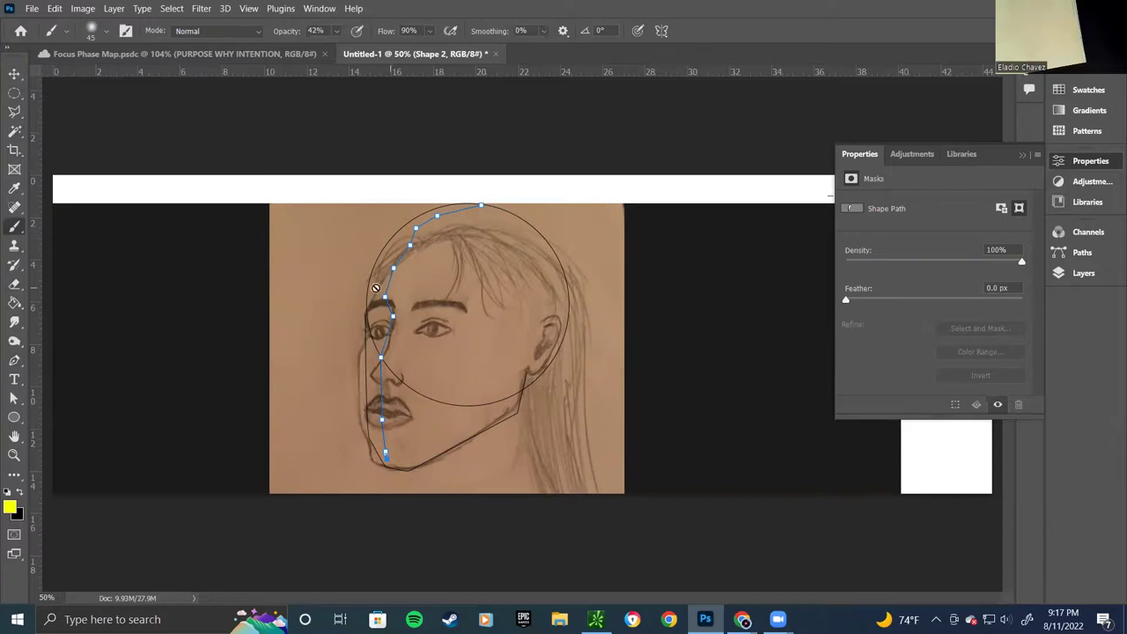
pyautogui.click(1080, 273)
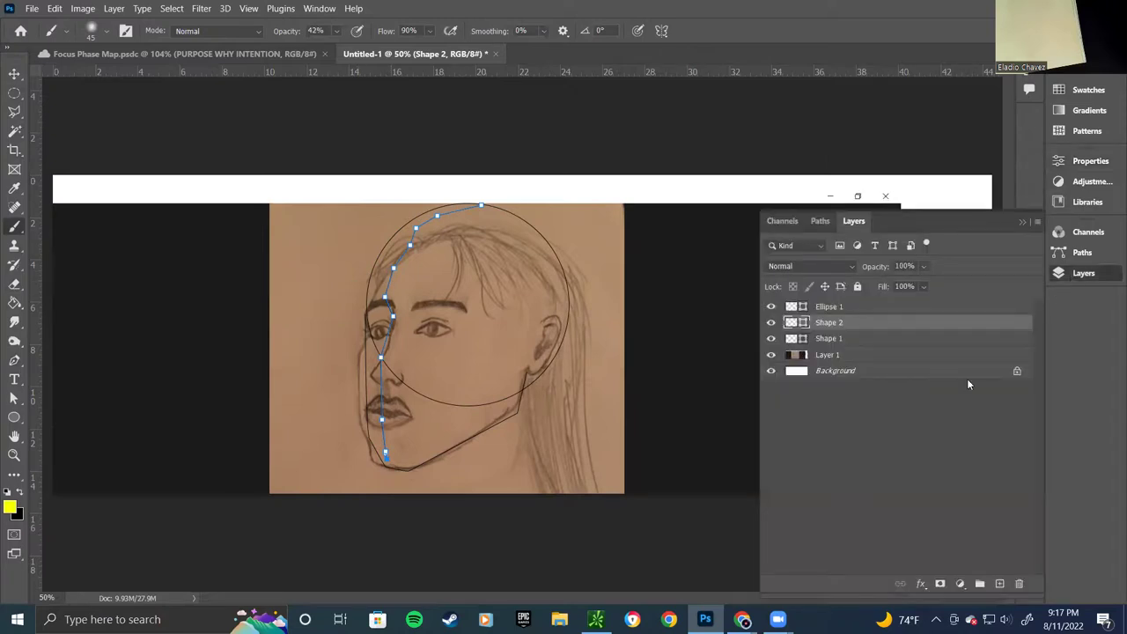
pyautogui.click(1000, 584)
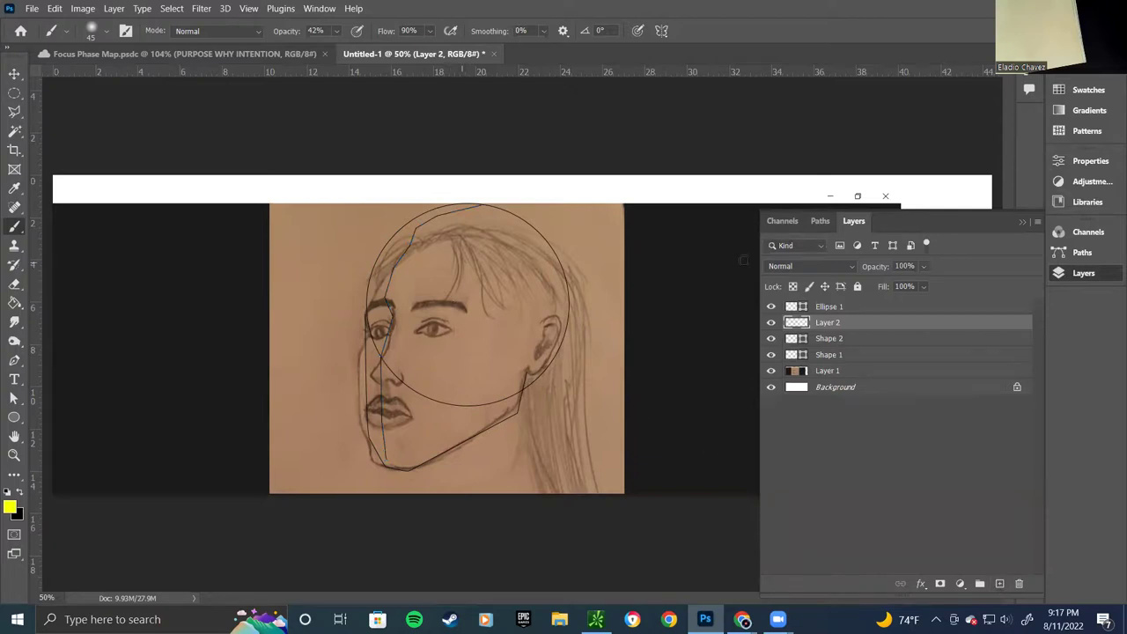
pyautogui.moveTo(960, 221); pyautogui.dragTo(1088, 287)
pyautogui.scroll(1, 415, 392)
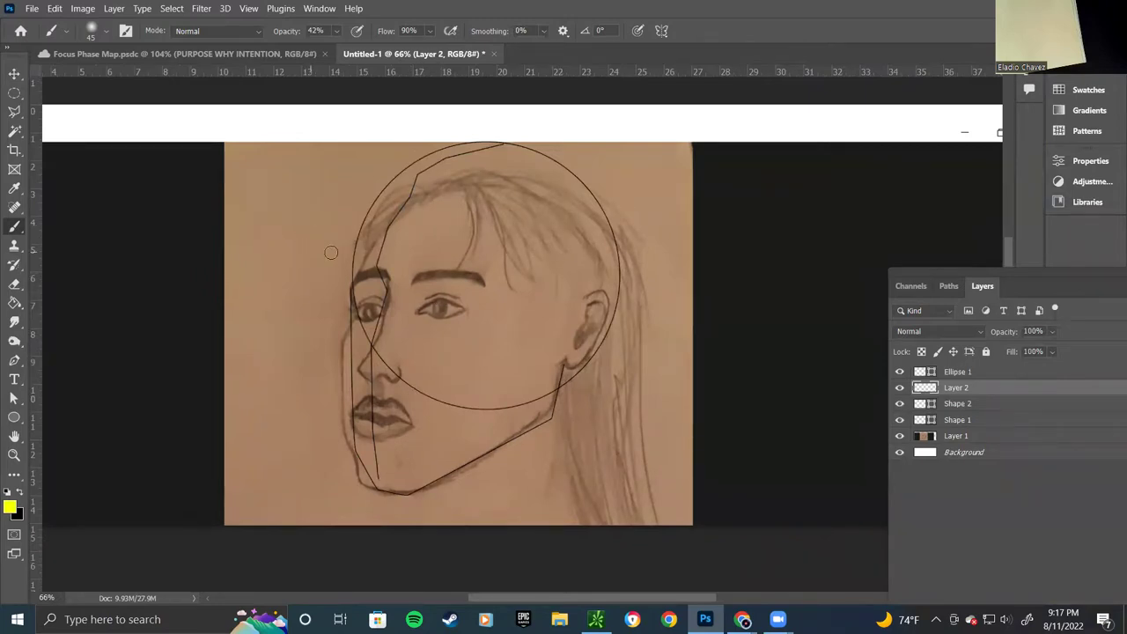
# Paint black strokes along the forehead's outer edge with a 20 px brush, and try outlining the skull
pyautogui.moveTo(322, 221)
pyautogui.mouseDown()
pyautogui.moveTo(243, 249)
pyautogui.moveTo(248, 287)
pyautogui.mouseUp()
pyautogui.click(20, 493)
pyautogui.moveTo(353, 222); pyautogui.dragTo(342, 292)
pyautogui.hotkey('ctrl', 'z')
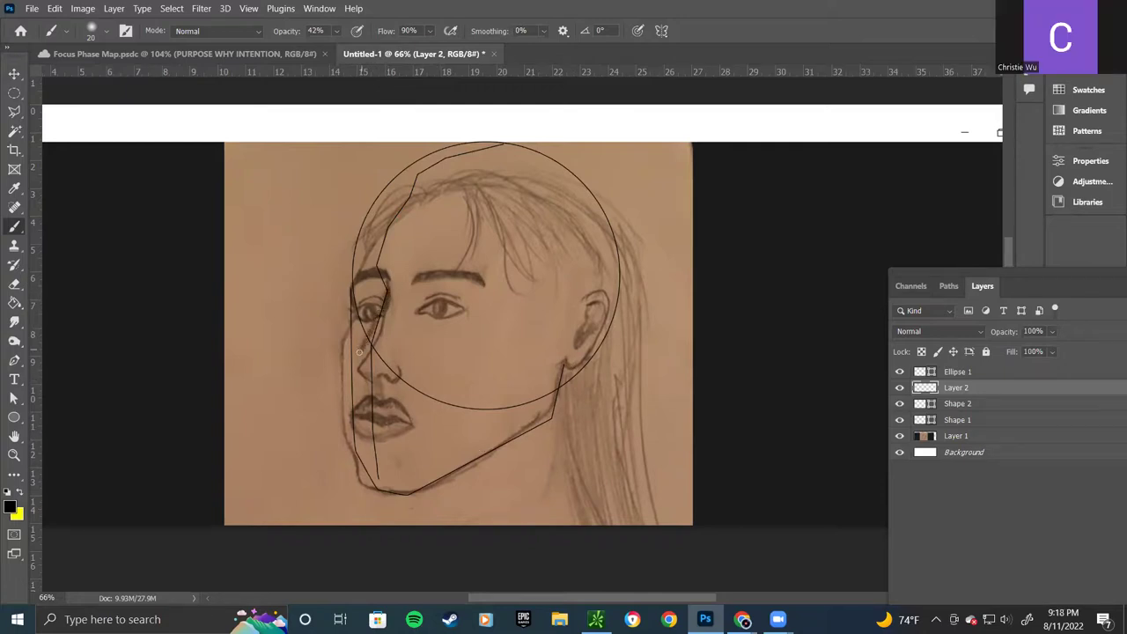
pyautogui.moveTo(367, 207); pyautogui.dragTo(350, 276)
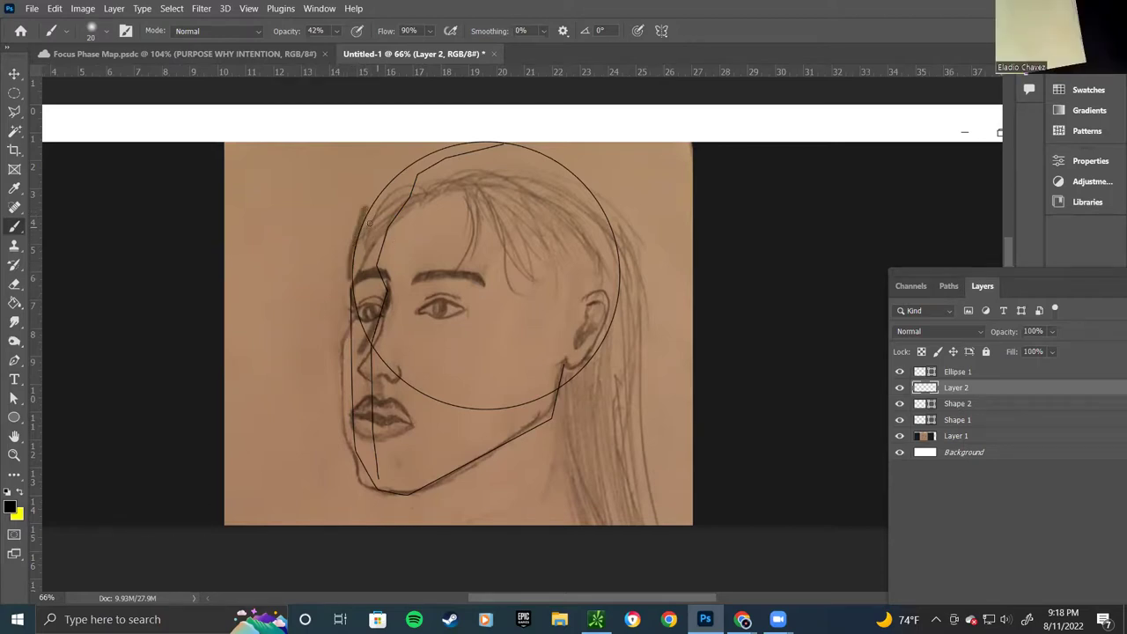
pyautogui.moveTo(361, 230)
pyautogui.mouseDown()
pyautogui.moveTo(430, 168)
pyautogui.moveTo(511, 162)
pyautogui.moveTo(587, 221)
pyautogui.moveTo(620, 323)
pyautogui.moveTo(569, 386)
pyautogui.mouseUp()
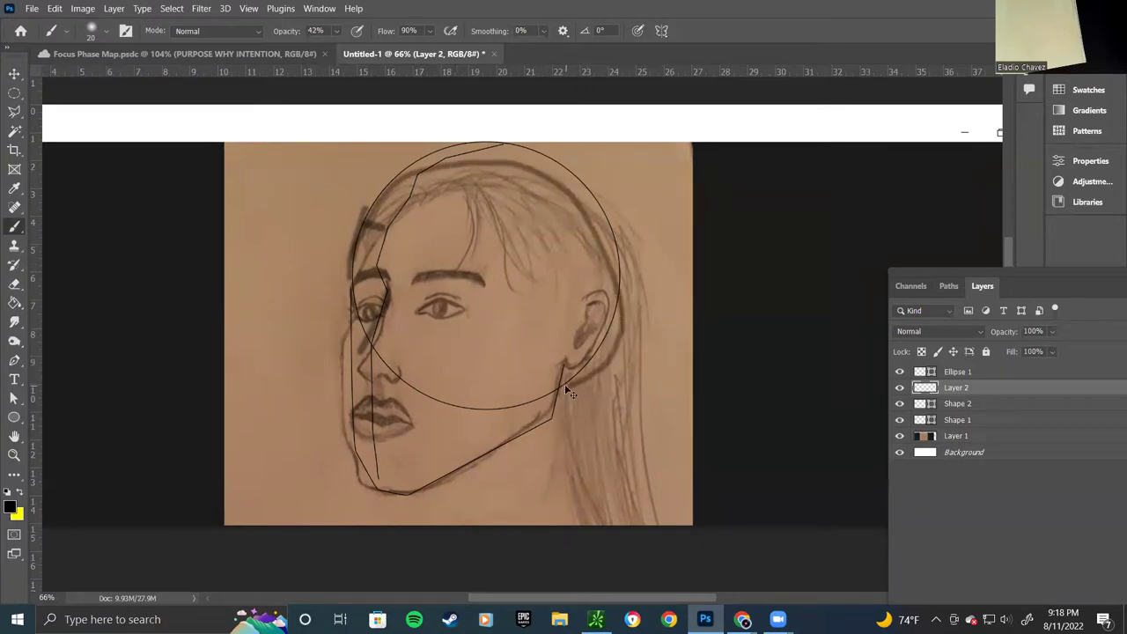
pyautogui.hotkey('ctrl', 'z')
pyautogui.moveTo(343, 286)
pyautogui.mouseDown()
pyautogui.moveTo(362, 219)
pyautogui.moveTo(394, 181)
pyautogui.moveTo(462, 151)
pyautogui.mouseUp()
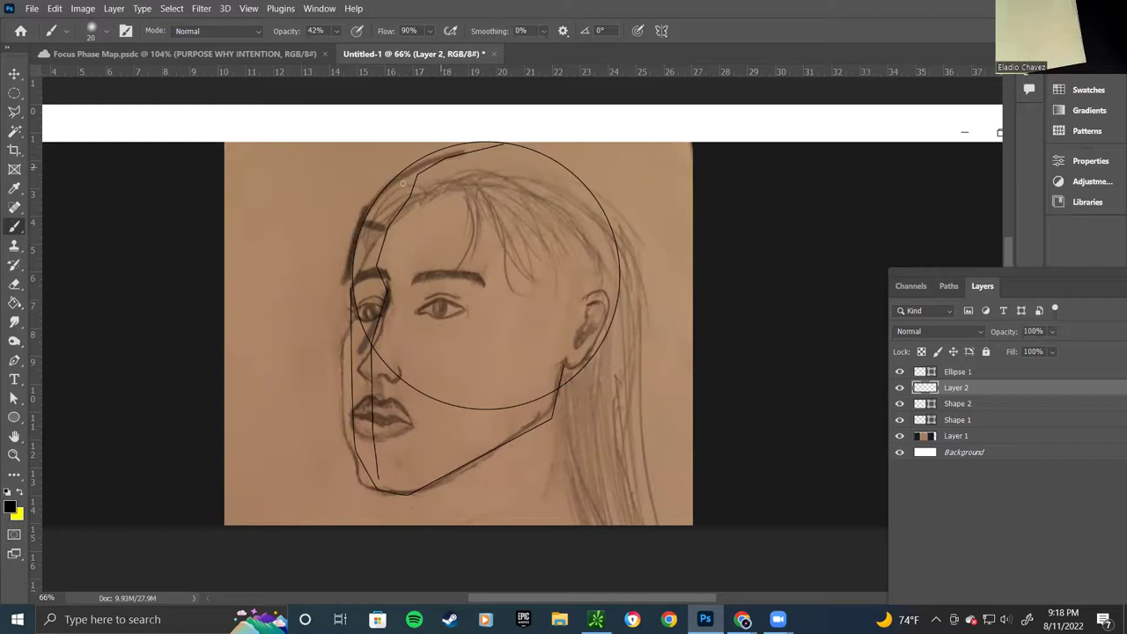
# Set the brush to 100% opacity and 14 px, and outline the cranium from the far brow over the crown to below the ear
pyautogui.click(337, 32)
pyautogui.moveTo(342, 51); pyautogui.dragTo(385, 50)
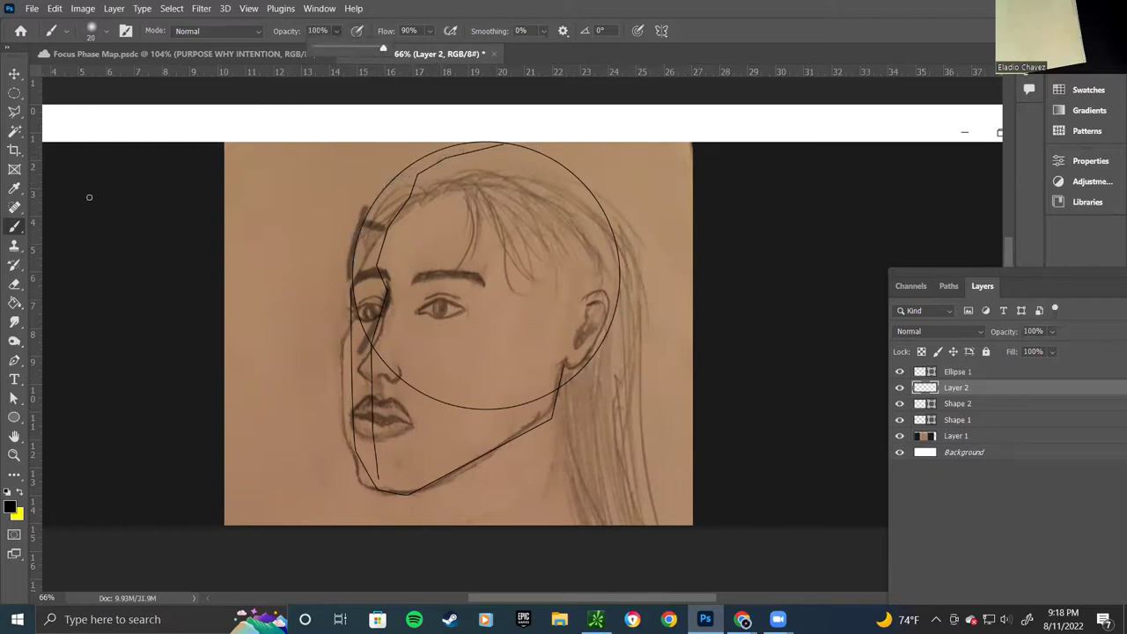
pyautogui.click(54, 35)
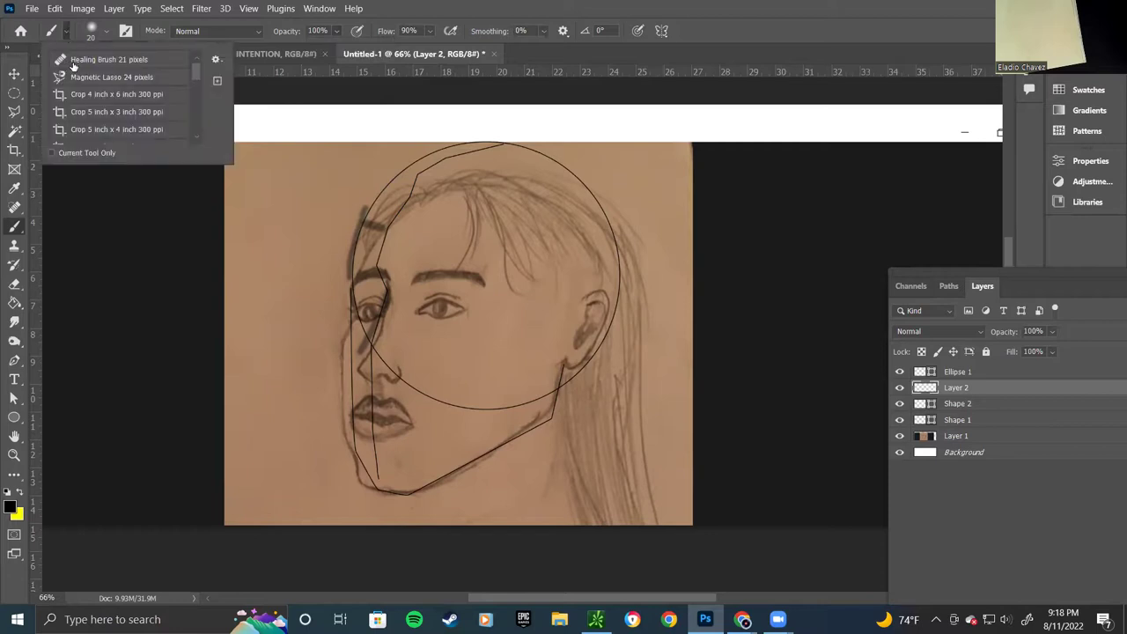
pyautogui.click(51, 34)
pyautogui.click(91, 30)
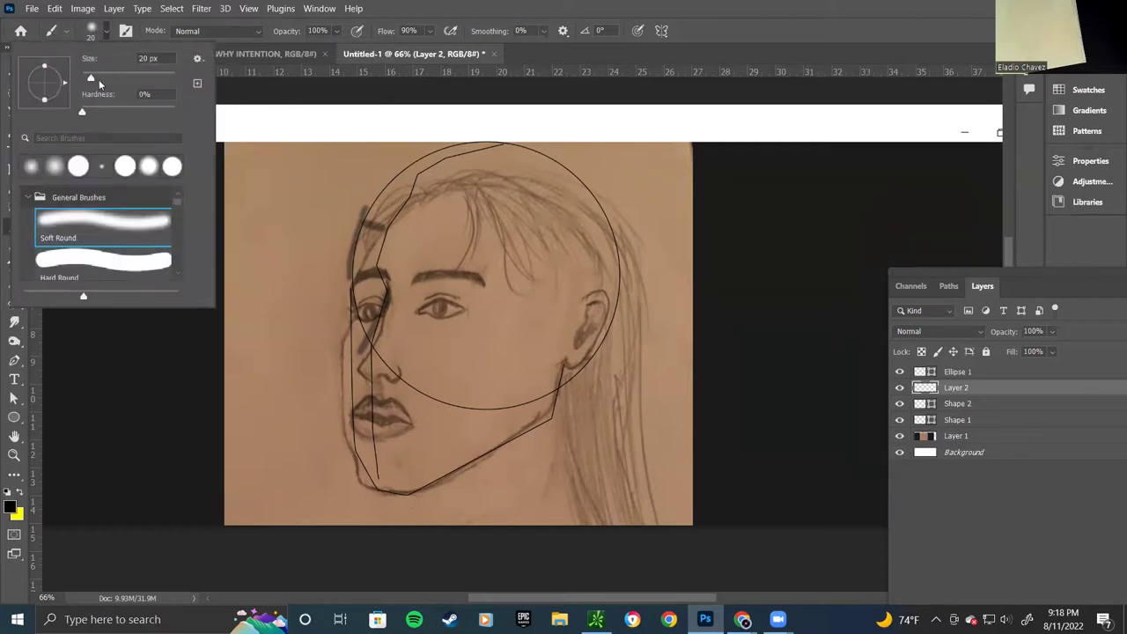
pyautogui.moveTo(92, 79); pyautogui.dragTo(87, 78)
pyautogui.click(353, 301)
pyautogui.moveTo(353, 302)
pyautogui.mouseDown()
pyautogui.moveTo(352, 261)
pyautogui.moveTo(388, 181)
pyautogui.moveTo(428, 159)
pyautogui.moveTo(546, 152)
pyautogui.moveTo(595, 180)
pyautogui.moveTo(613, 210)
pyautogui.moveTo(623, 290)
pyautogui.moveTo(604, 345)
pyautogui.moveTo(555, 370)
pyautogui.mouseUp()
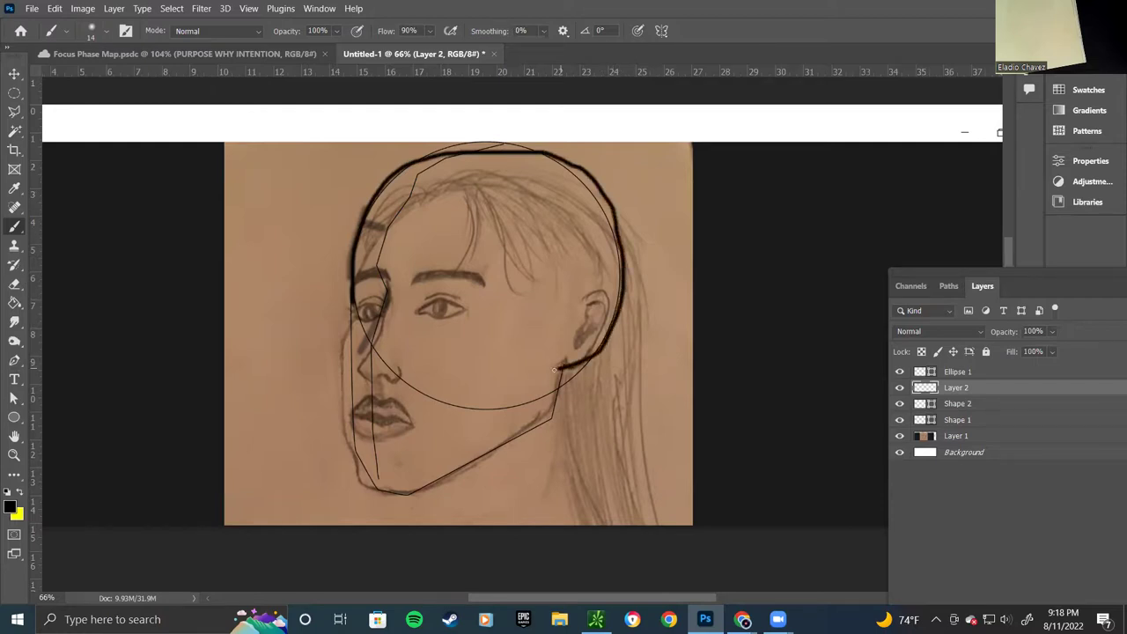
pyautogui.moveTo(355, 293)
pyautogui.mouseDown()
pyautogui.moveTo(350, 404)
pyautogui.moveTo(389, 464)
pyautogui.moveTo(432, 466)
pyautogui.moveTo(515, 436)
pyautogui.moveTo(536, 422)
pyautogui.moveTo(553, 374)
pyautogui.moveTo(528, 427)
pyautogui.moveTo(471, 459)
pyautogui.moveTo(371, 469)
pyautogui.moveTo(357, 391)
pyautogui.moveTo(377, 457)
pyautogui.moveTo(413, 469)
pyautogui.moveTo(382, 461)
pyautogui.moveTo(363, 404)
pyautogui.mouseUp()
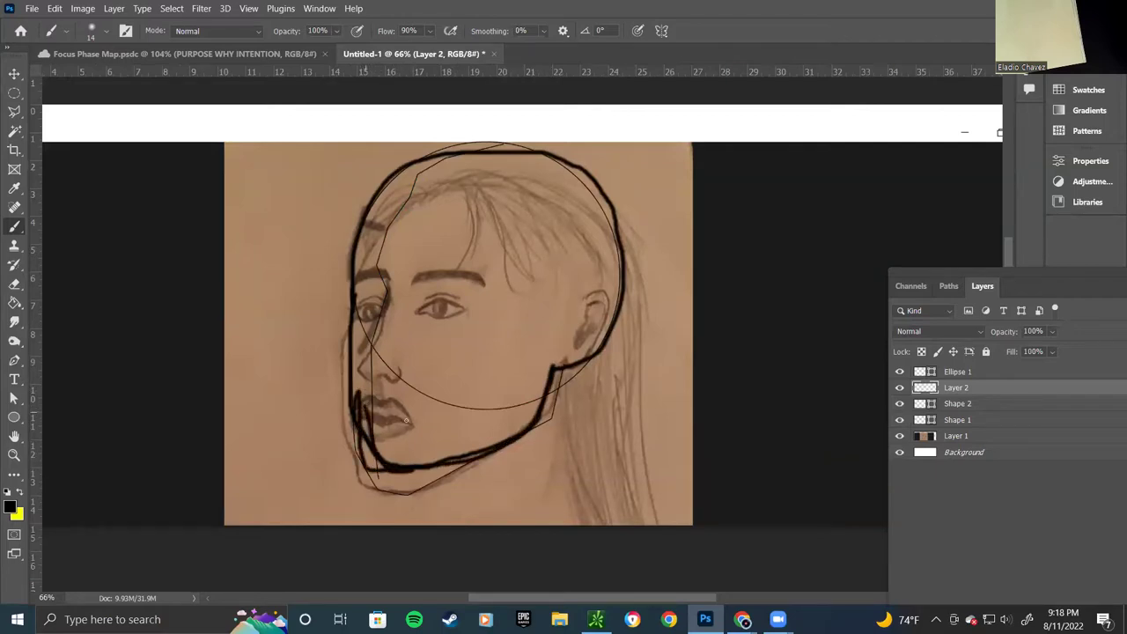
pyautogui.moveTo(366, 263)
pyautogui.mouseDown()
pyautogui.moveTo(395, 328)
pyautogui.moveTo(526, 366)
pyautogui.mouseUp()
pyautogui.hotkey('ctrl', 'z')
pyautogui.moveTo(388, 187)
pyautogui.mouseDown()
pyautogui.moveTo(349, 275)
pyautogui.moveTo(373, 334)
pyautogui.moveTo(459, 365)
pyautogui.moveTo(571, 354)
pyautogui.moveTo(611, 310)
pyautogui.moveTo(616, 248)
pyautogui.moveTo(586, 194)
pyautogui.moveTo(494, 184)
pyautogui.moveTo(379, 240)
pyautogui.moveTo(340, 322)
pyautogui.moveTo(341, 388)
pyautogui.moveTo(356, 447)
pyautogui.moveTo(399, 469)
pyautogui.mouseUp()
pyautogui.moveTo(476, 209)
pyautogui.mouseDown()
pyautogui.moveTo(447, 404)
pyautogui.moveTo(419, 449)
pyautogui.moveTo(373, 463)
pyautogui.mouseUp()
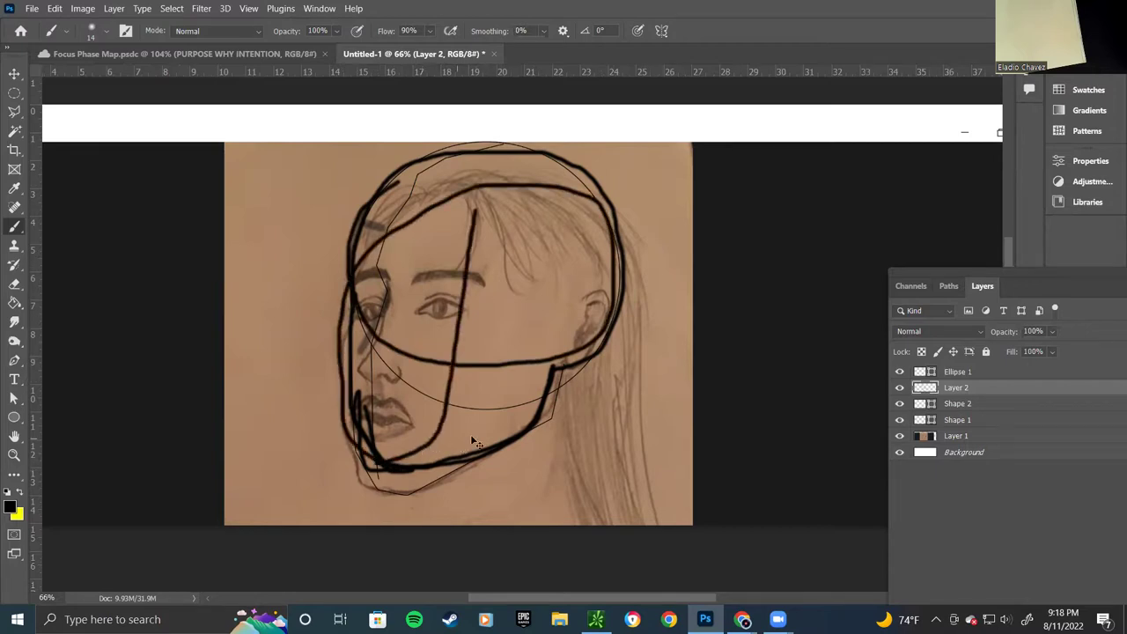
pyautogui.hotkey('ctrl', 'z')
pyautogui.hotkey('ctrl', 'z')
pyautogui.hotkey('ctrl', 'z')
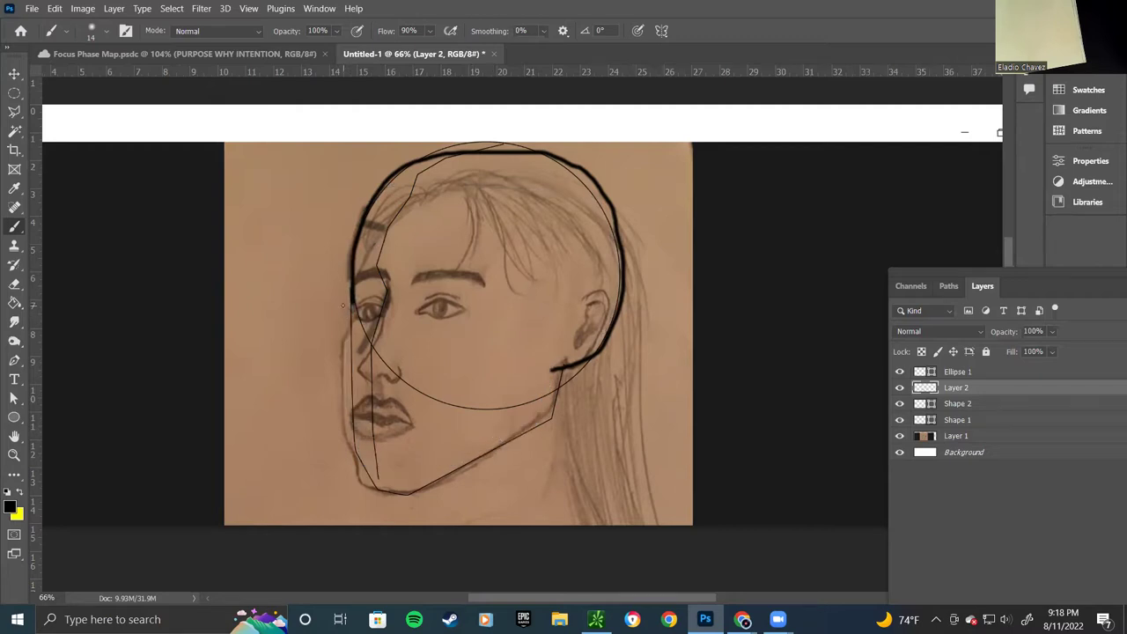
pyautogui.moveTo(346, 297); pyautogui.dragTo(356, 378)
pyautogui.hotkey('ctrl', 'z')
# Paint the far cheek, chin and jaw contour up to the ear, plus the nose's profile line and the mouth
pyautogui.moveTo(350, 314)
pyautogui.mouseDown()
pyautogui.moveTo(360, 434)
pyautogui.moveTo(377, 458)
pyautogui.moveTo(407, 467)
pyautogui.moveTo(435, 469)
pyautogui.moveTo(506, 429)
pyautogui.moveTo(540, 401)
pyautogui.moveTo(558, 362)
pyautogui.moveTo(539, 412)
pyautogui.moveTo(482, 439)
pyautogui.mouseUp()
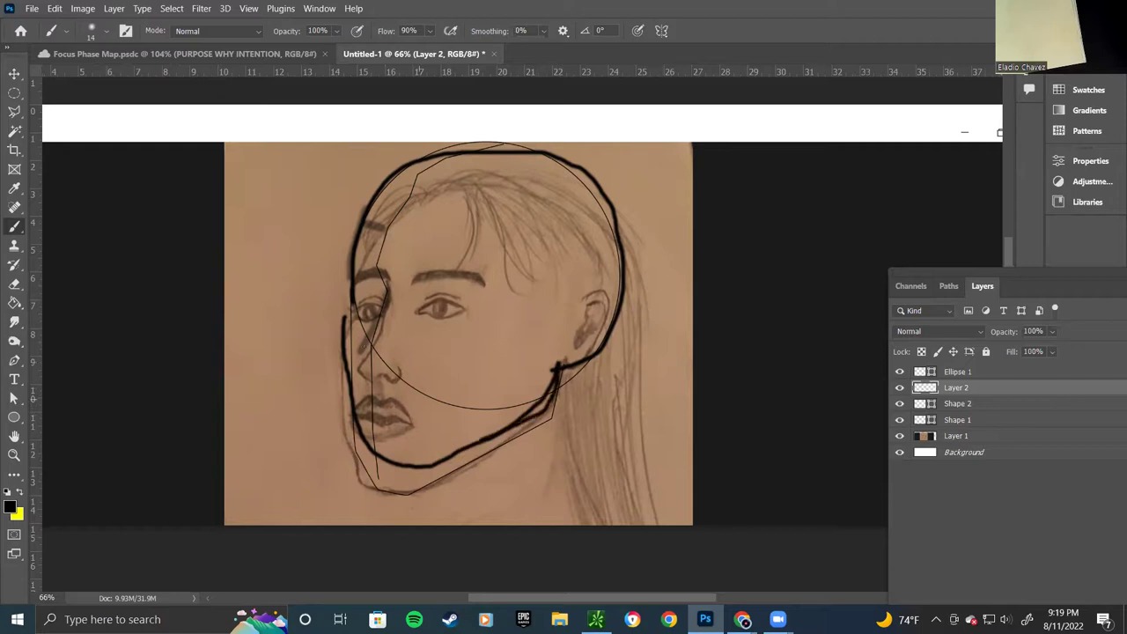
pyautogui.moveTo(353, 266)
pyautogui.mouseDown()
pyautogui.moveTo(383, 289)
pyautogui.moveTo(360, 359)
pyautogui.moveTo(385, 376)
pyautogui.moveTo(357, 365)
pyautogui.moveTo(388, 377)
pyautogui.mouseUp()
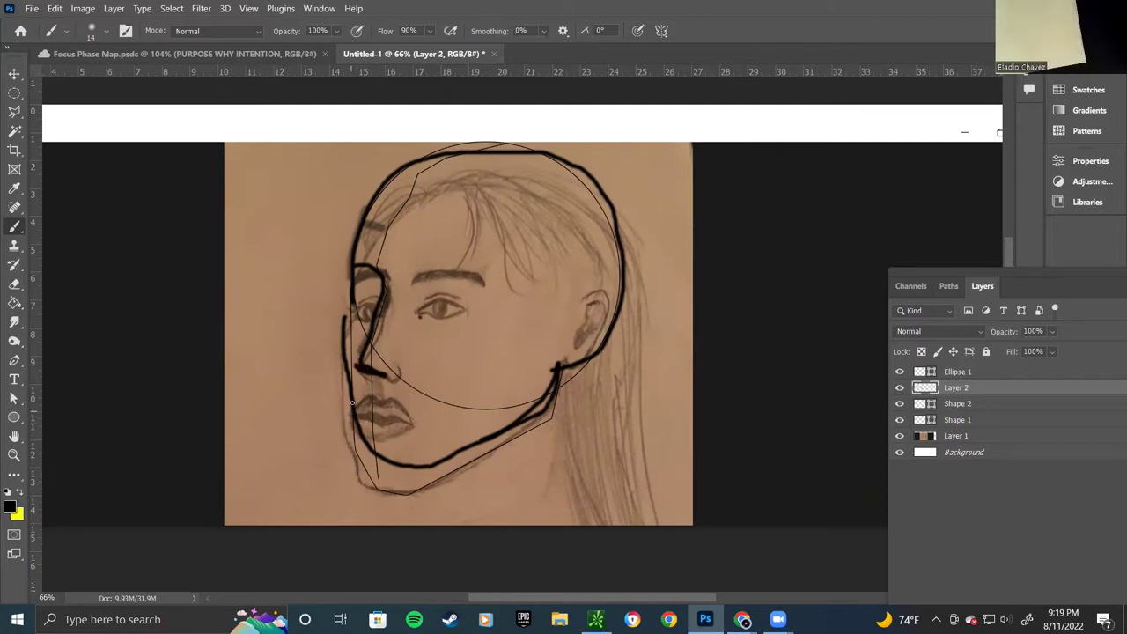
pyautogui.moveTo(359, 434)
pyautogui.mouseDown()
pyautogui.moveTo(378, 462)
pyautogui.moveTo(416, 473)
pyautogui.mouseUp()
pyautogui.moveTo(361, 414); pyautogui.dragTo(401, 419)
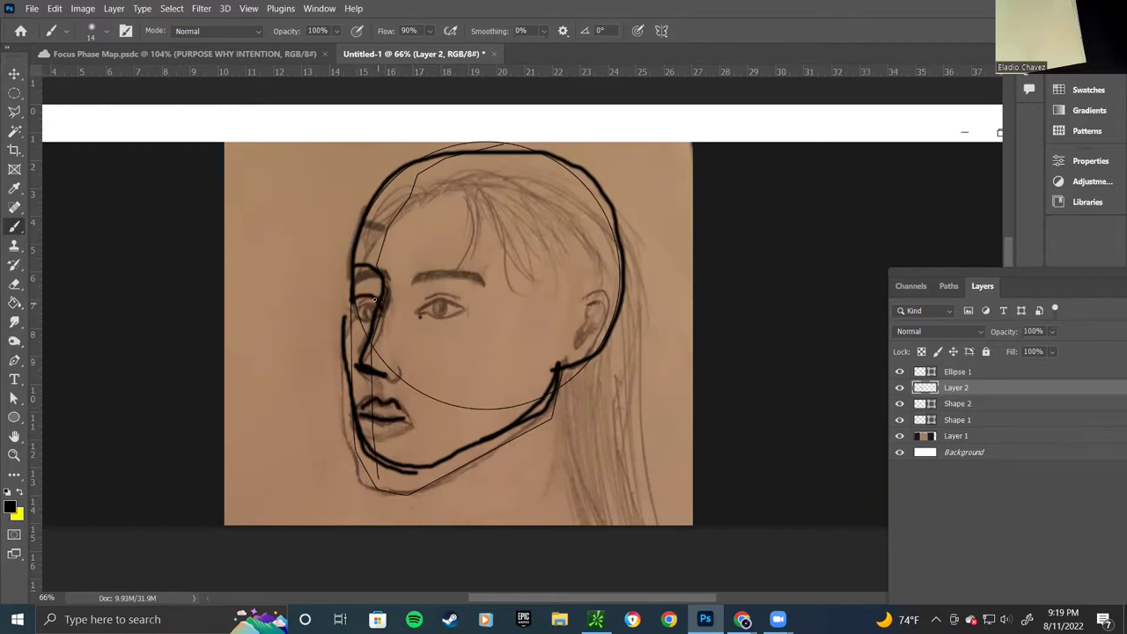
# Paint the far eye with its dark pupil, the near nostril and the far eyebrow
pyautogui.moveTo(346, 314)
pyautogui.mouseDown()
pyautogui.moveTo(373, 325)
pyautogui.moveTo(356, 323)
pyautogui.moveTo(361, 302)
pyautogui.moveTo(364, 319)
pyautogui.moveTo(357, 312)
pyautogui.mouseUp()
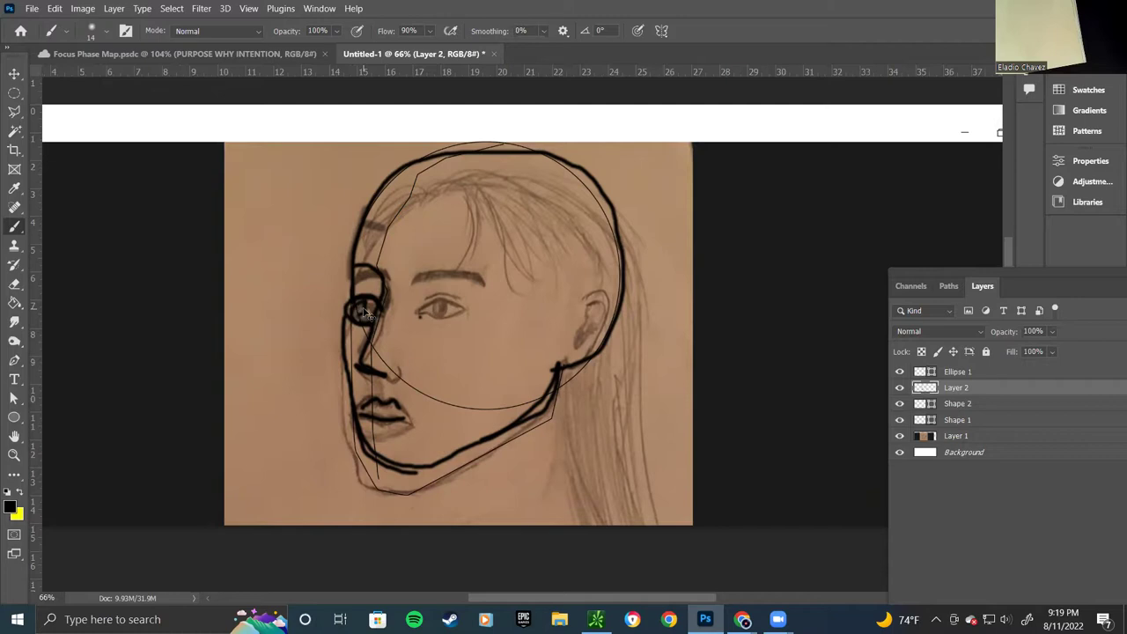
pyautogui.moveTo(363, 313); pyautogui.dragTo(370, 315)
pyautogui.moveTo(377, 374); pyautogui.dragTo(398, 372)
pyautogui.moveTo(359, 300)
pyautogui.mouseDown()
pyautogui.moveTo(375, 305)
pyautogui.moveTo(371, 267)
pyautogui.moveTo(384, 269)
pyautogui.mouseUp()
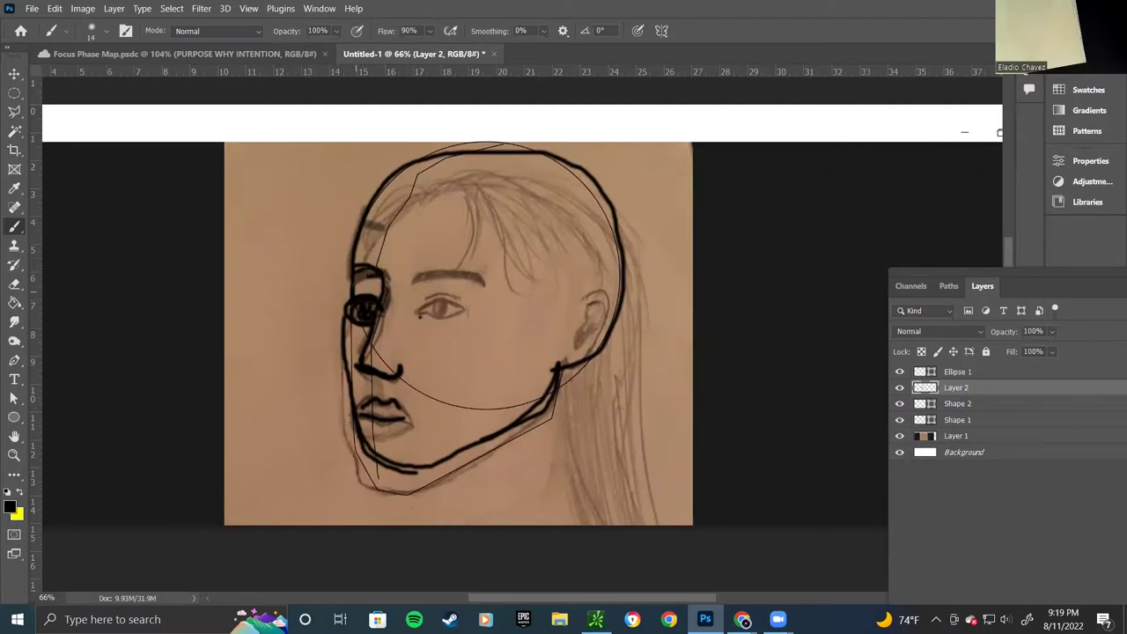
# Thicken the far cheek contour from below the brow to beside the mouth, and darken the upper lip
pyautogui.moveTo(353, 276); pyautogui.dragTo(354, 380)
pyautogui.moveTo(350, 331); pyautogui.dragTo(350, 422)
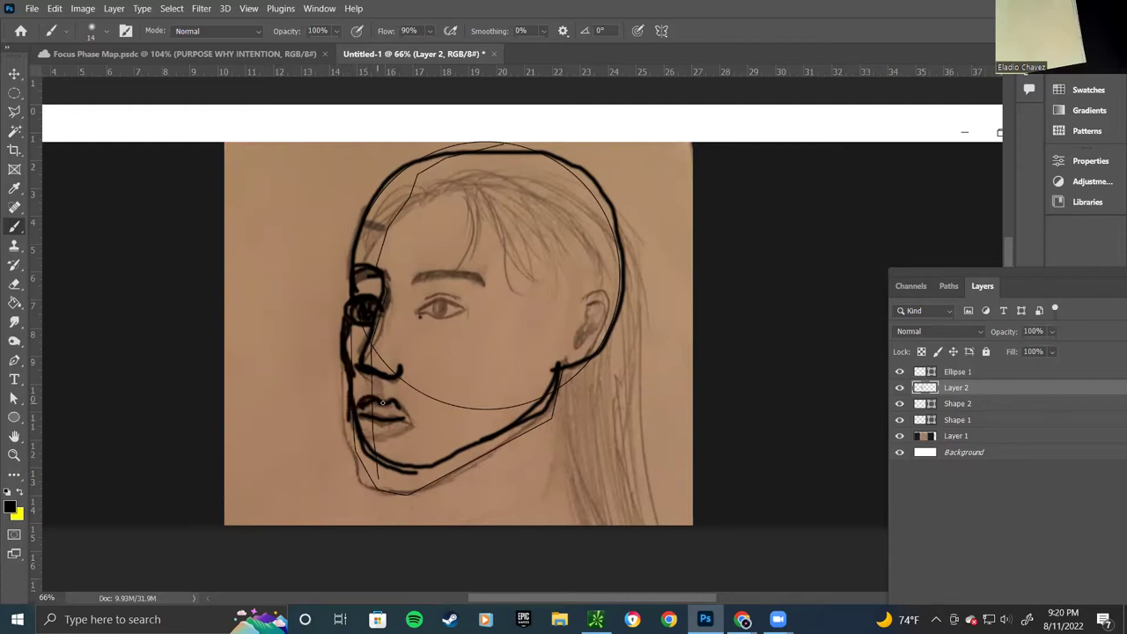
pyautogui.moveTo(373, 406); pyautogui.dragTo(402, 410)
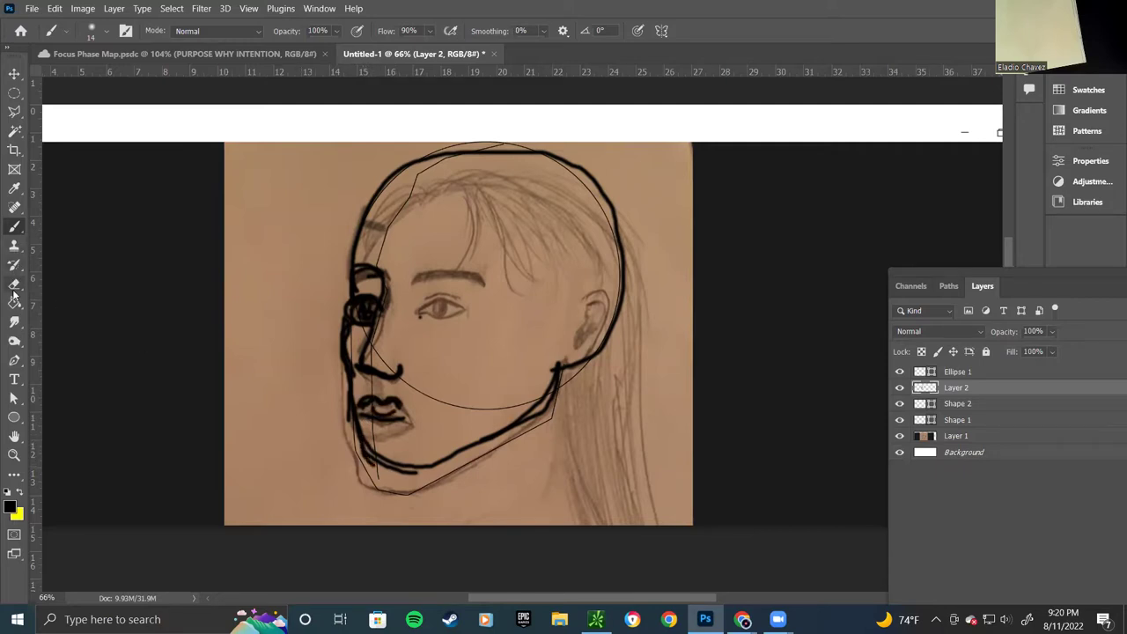
# Set the Eraser to 100% opacity and erase the painted chin line and the strokes just below the far eye
pyautogui.moveTo(15, 287); pyautogui.dragTo(59, 288)
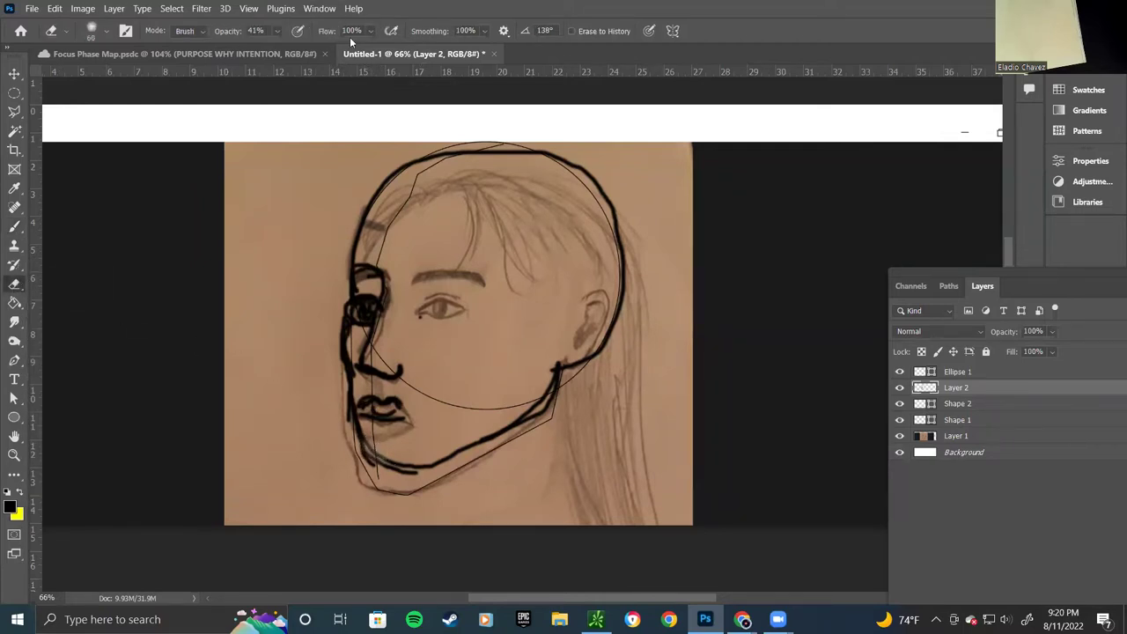
pyautogui.click(277, 29)
pyautogui.moveTo(283, 50)
pyautogui.mouseDown()
pyautogui.moveTo(366, 73)
pyautogui.moveTo(388, 377)
pyautogui.moveTo(346, 417)
pyautogui.moveTo(366, 450)
pyautogui.moveTo(418, 462)
pyautogui.moveTo(364, 458)
pyautogui.moveTo(430, 465)
pyautogui.mouseUp()
pyautogui.moveTo(378, 319)
pyautogui.mouseDown()
pyautogui.moveTo(385, 338)
pyautogui.moveTo(357, 325)
pyautogui.moveTo(366, 327)
pyautogui.moveTo(352, 333)
pyautogui.mouseUp()
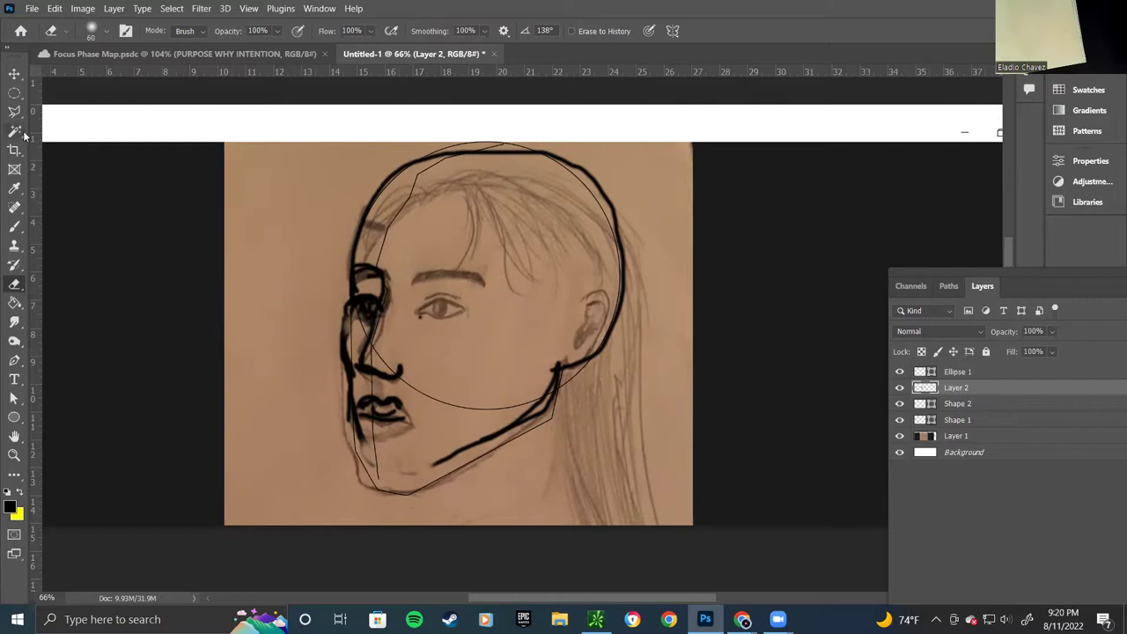
# Switch to the Brush and repaint the far cheek contour farther out, continuing around a lower chin onto the jaw
pyautogui.click(15, 226)
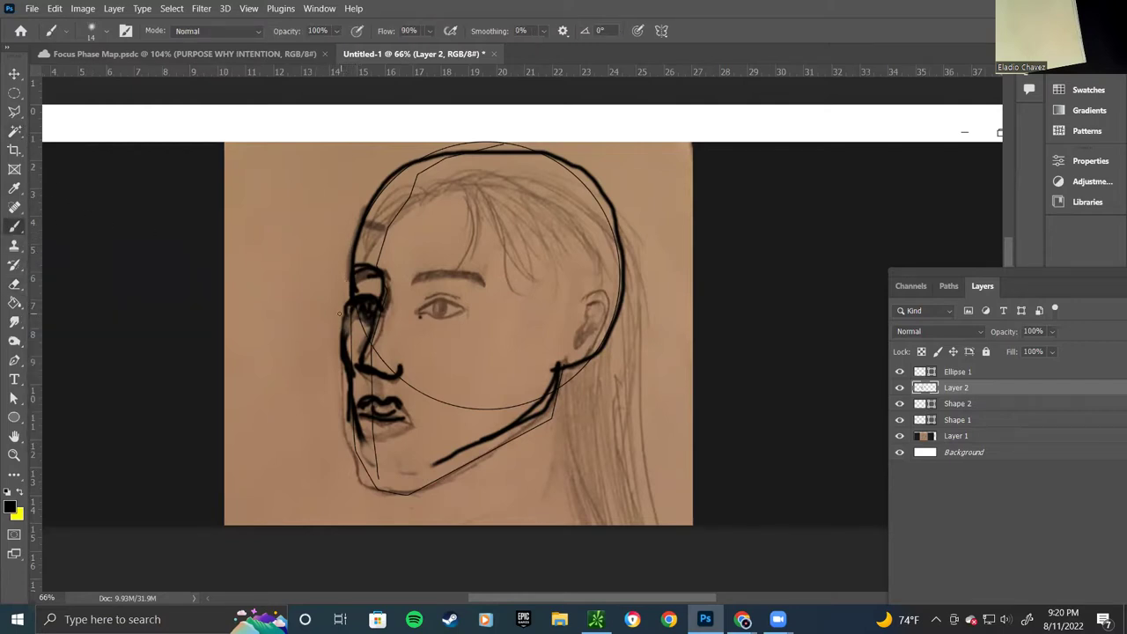
pyautogui.moveTo(350, 307); pyautogui.dragTo(355, 402)
pyautogui.moveTo(347, 304)
pyautogui.mouseDown()
pyautogui.moveTo(350, 419)
pyautogui.moveTo(380, 483)
pyautogui.moveTo(432, 488)
pyautogui.moveTo(509, 453)
pyautogui.mouseUp()
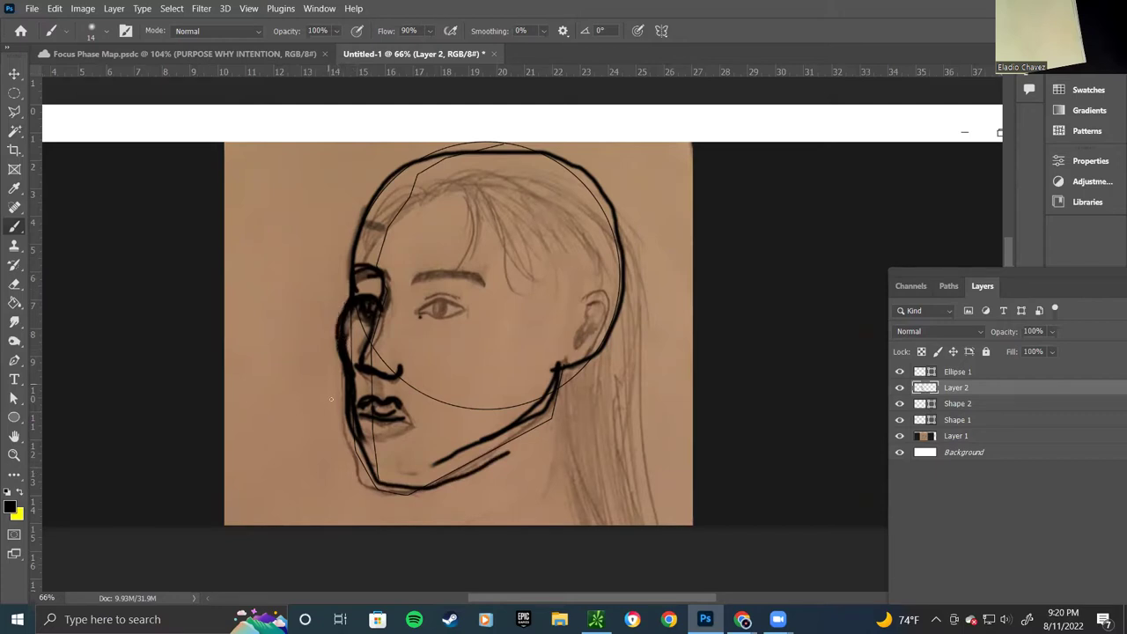
pyautogui.moveTo(304, 232); pyautogui.dragTo(307, 337)
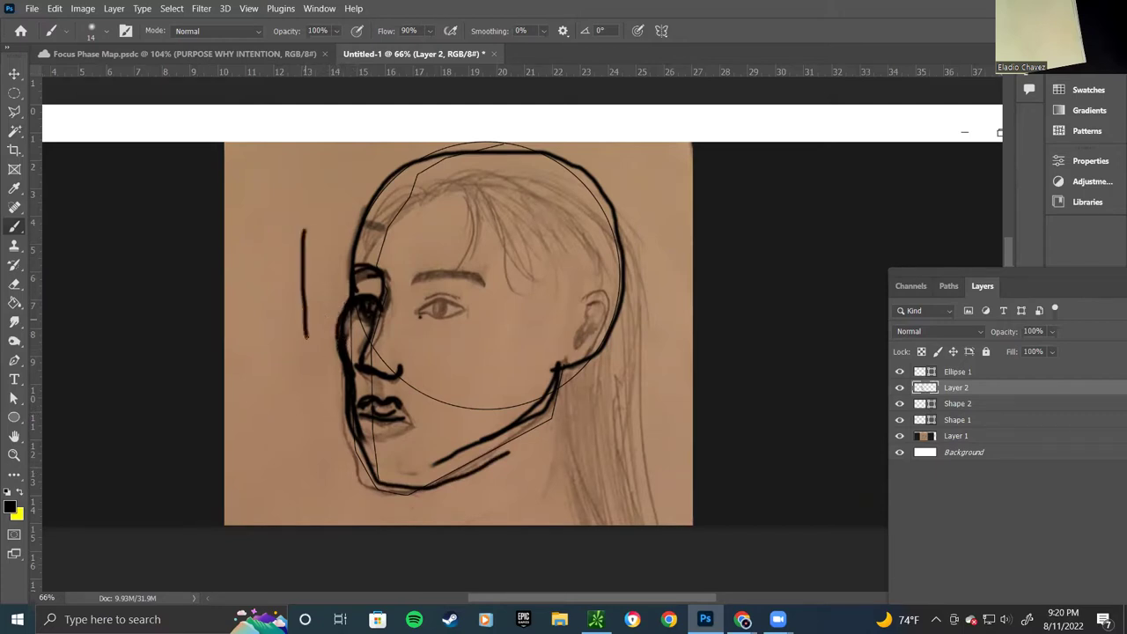
pyautogui.moveTo(327, 283); pyautogui.dragTo(342, 453)
pyautogui.hotkey('ctrl', 'z')
pyautogui.hotkey('ctrl', 'z')
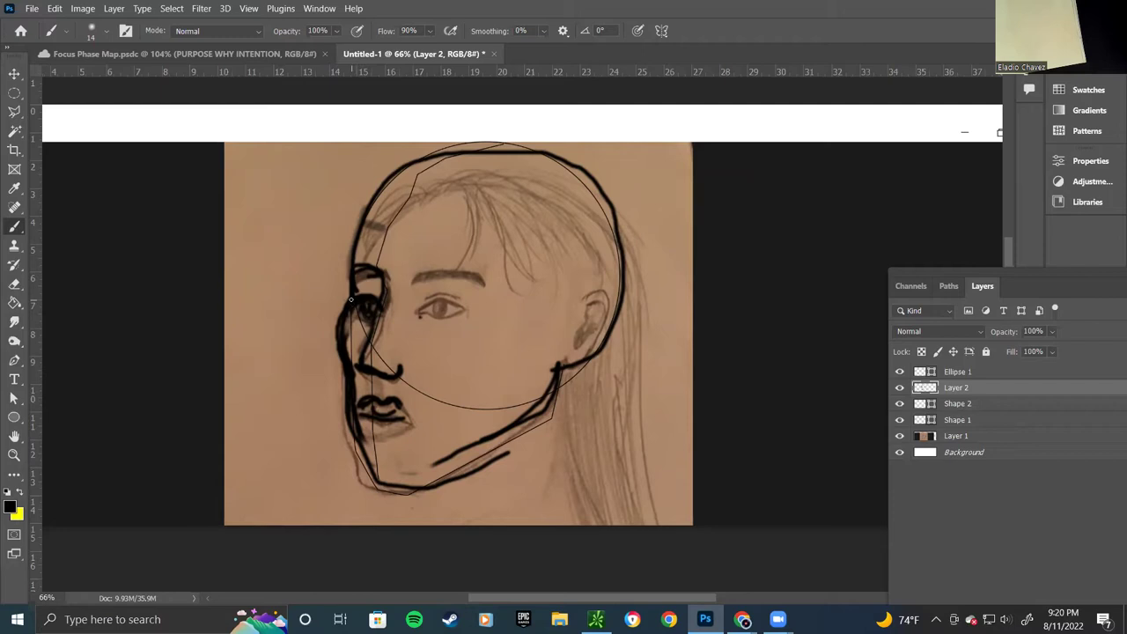
# Complete the far eye and lips, paint the near eye and eyebrow, and extend the lower jawline up to the ear
pyautogui.moveTo(354, 307)
pyautogui.mouseDown()
pyautogui.moveTo(370, 318)
pyautogui.moveTo(361, 336)
pyautogui.mouseUp()
pyautogui.moveTo(362, 427)
pyautogui.mouseDown()
pyautogui.moveTo(391, 444)
pyautogui.moveTo(414, 424)
pyautogui.moveTo(397, 419)
pyautogui.moveTo(411, 418)
pyautogui.moveTo(399, 403)
pyautogui.moveTo(413, 409)
pyautogui.mouseUp()
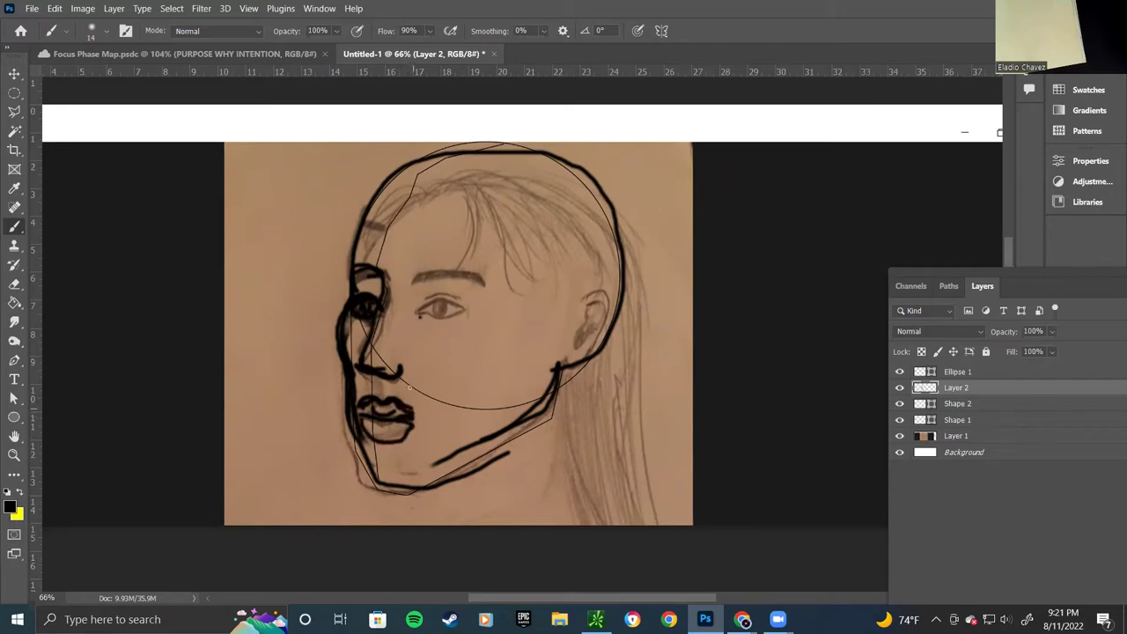
pyautogui.moveTo(423, 315)
pyautogui.mouseDown()
pyautogui.moveTo(452, 326)
pyautogui.moveTo(451, 302)
pyautogui.moveTo(465, 311)
pyautogui.moveTo(429, 309)
pyautogui.moveTo(437, 315)
pyautogui.moveTo(446, 305)
pyautogui.moveTo(421, 274)
pyautogui.moveTo(479, 276)
pyautogui.moveTo(438, 278)
pyautogui.mouseUp()
pyautogui.moveTo(555, 383)
pyautogui.mouseDown()
pyautogui.moveTo(537, 435)
pyautogui.moveTo(491, 458)
pyautogui.mouseUp()
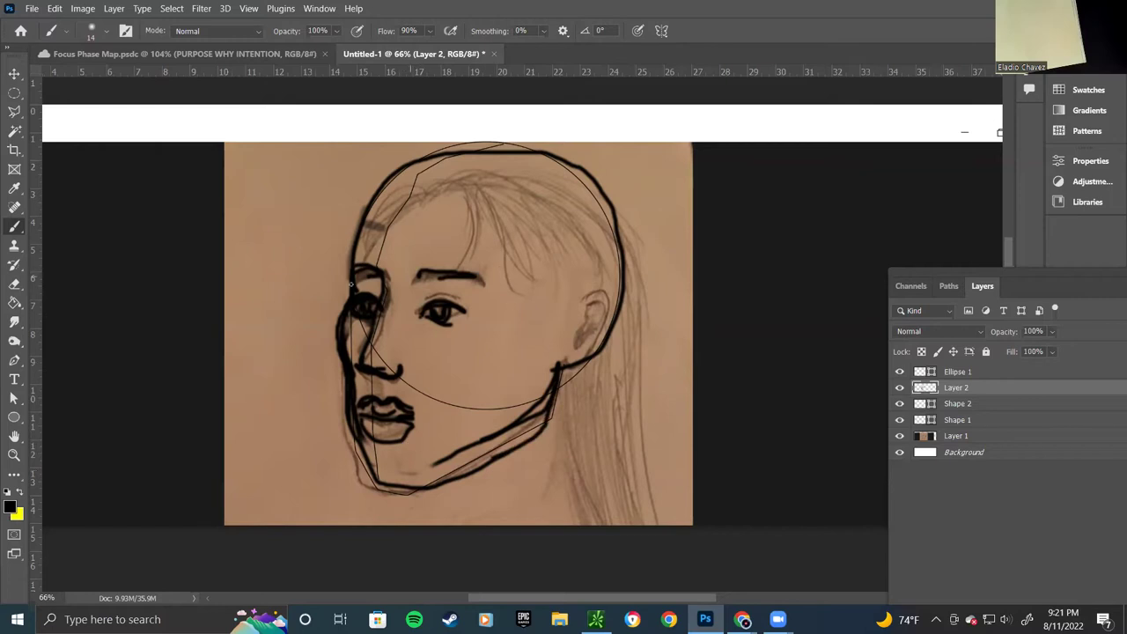
# Paint the outer end of the far brow and outline the ear down to its lobe
pyautogui.moveTo(345, 303); pyautogui.dragTo(349, 279)
pyautogui.moveTo(573, 301)
pyautogui.mouseDown()
pyautogui.moveTo(599, 298)
pyautogui.moveTo(599, 345)
pyautogui.moveTo(560, 390)
pyautogui.moveTo(583, 376)
pyautogui.mouseUp()
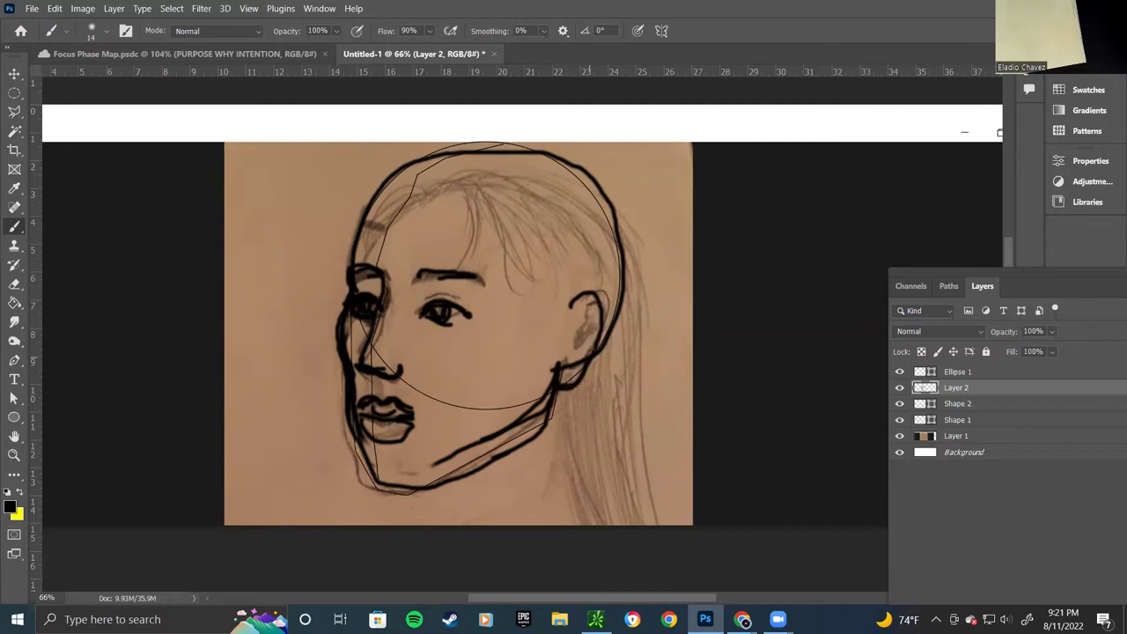
pyautogui.moveTo(602, 304)
pyautogui.mouseDown()
pyautogui.moveTo(577, 292)
pyautogui.moveTo(606, 331)
pyautogui.mouseUp()
# Paint the hairline in front of the ear and short fringe strokes across the forehead from the far temple
pyautogui.moveTo(510, 246); pyautogui.dragTo(564, 333)
pyautogui.moveTo(549, 286); pyautogui.dragTo(556, 301)
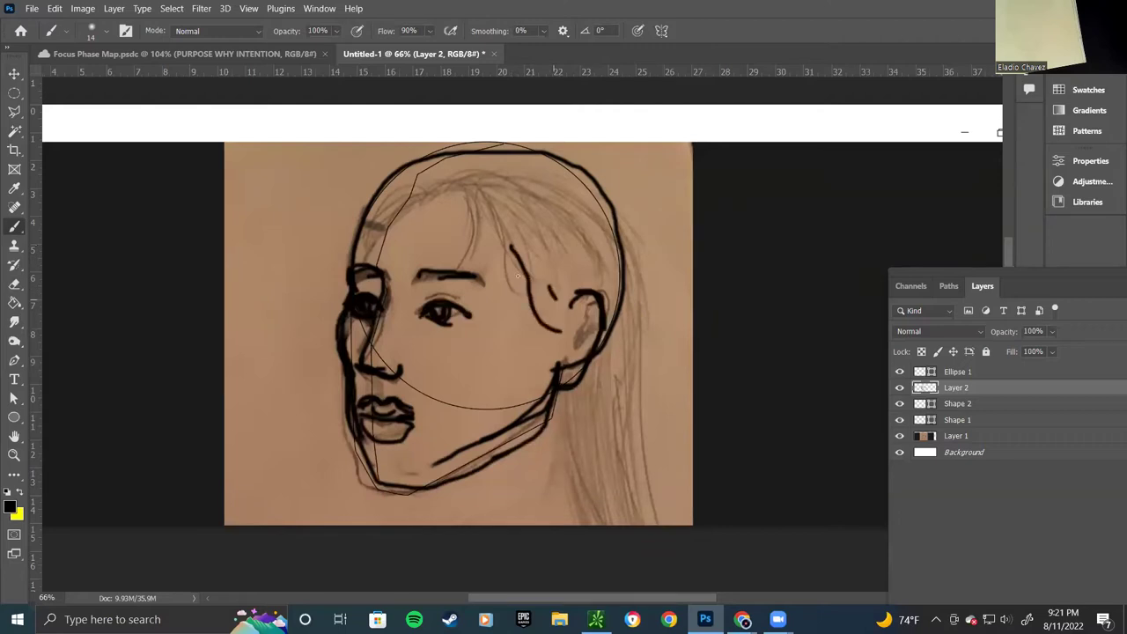
pyautogui.moveTo(385, 176)
pyautogui.mouseDown()
pyautogui.moveTo(368, 213)
pyautogui.moveTo(405, 185)
pyautogui.moveTo(356, 207)
pyautogui.moveTo(356, 243)
pyautogui.moveTo(398, 218)
pyautogui.mouseUp()
pyautogui.moveTo(426, 181)
pyautogui.mouseDown()
pyautogui.moveTo(438, 238)
pyautogui.moveTo(460, 246)
pyautogui.mouseUp()
pyautogui.moveTo(470, 191)
pyautogui.mouseDown()
pyautogui.moveTo(477, 245)
pyautogui.moveTo(495, 224)
pyautogui.moveTo(545, 266)
pyautogui.mouseUp()
pyautogui.moveTo(532, 226); pyautogui.dragTo(546, 295)
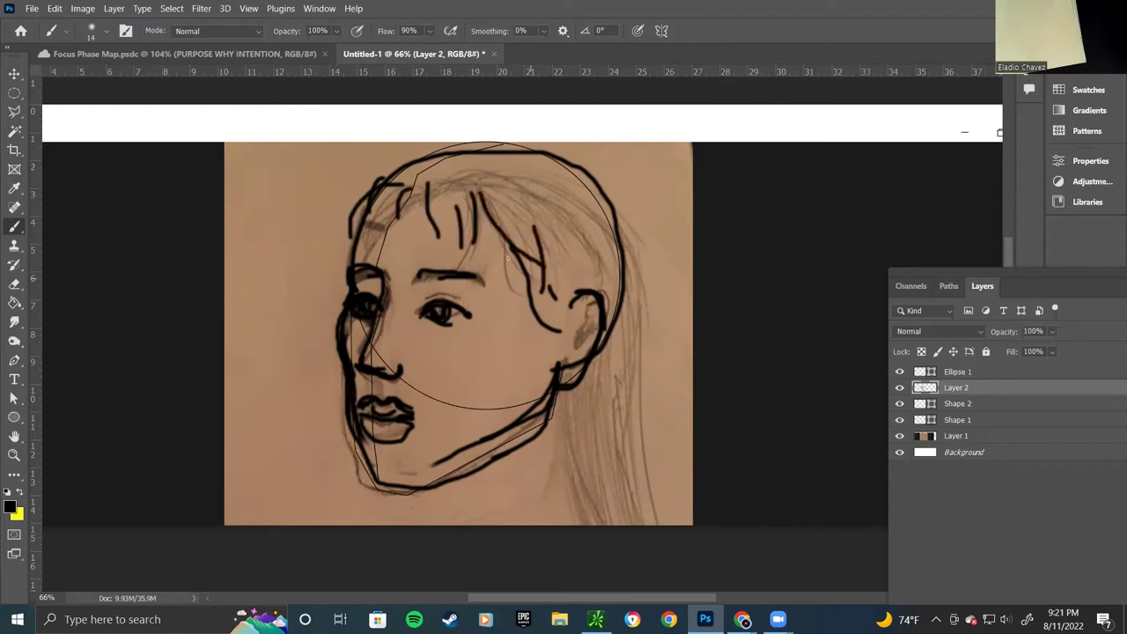
# Paint long hair strokes over the crown and down behind the head, including the hanging ponytail
pyautogui.moveTo(403, 161)
pyautogui.mouseDown()
pyautogui.moveTo(439, 154)
pyautogui.moveTo(546, 169)
pyautogui.moveTo(646, 304)
pyautogui.mouseUp()
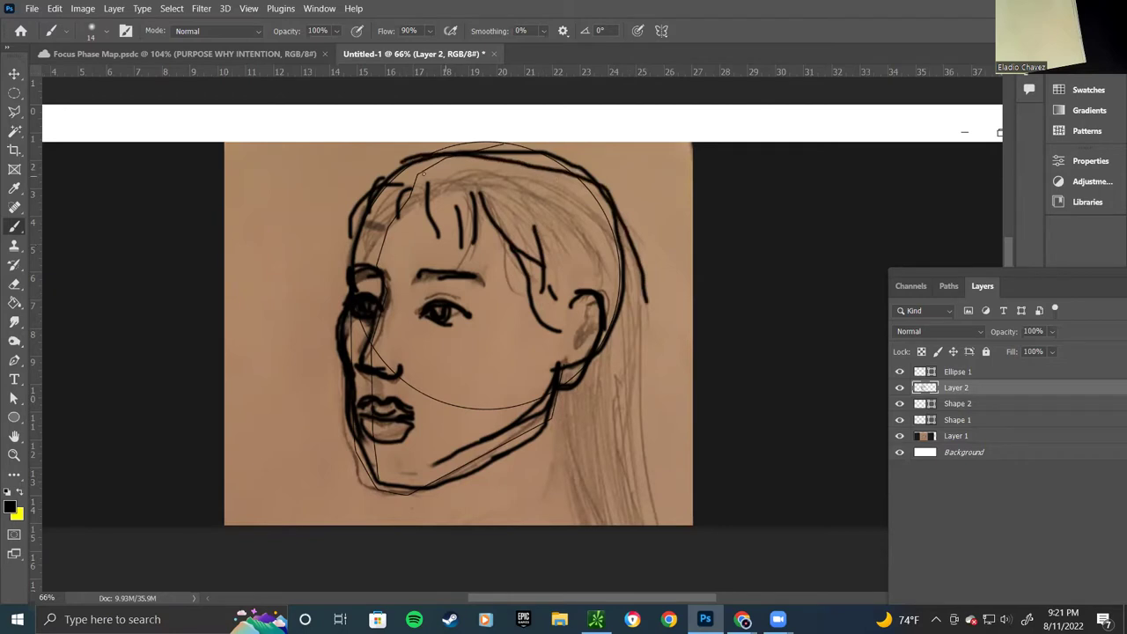
pyautogui.moveTo(368, 187)
pyautogui.mouseDown()
pyautogui.moveTo(418, 151)
pyautogui.moveTo(473, 147)
pyautogui.moveTo(535, 163)
pyautogui.moveTo(576, 181)
pyautogui.moveTo(611, 266)
pyautogui.mouseUp()
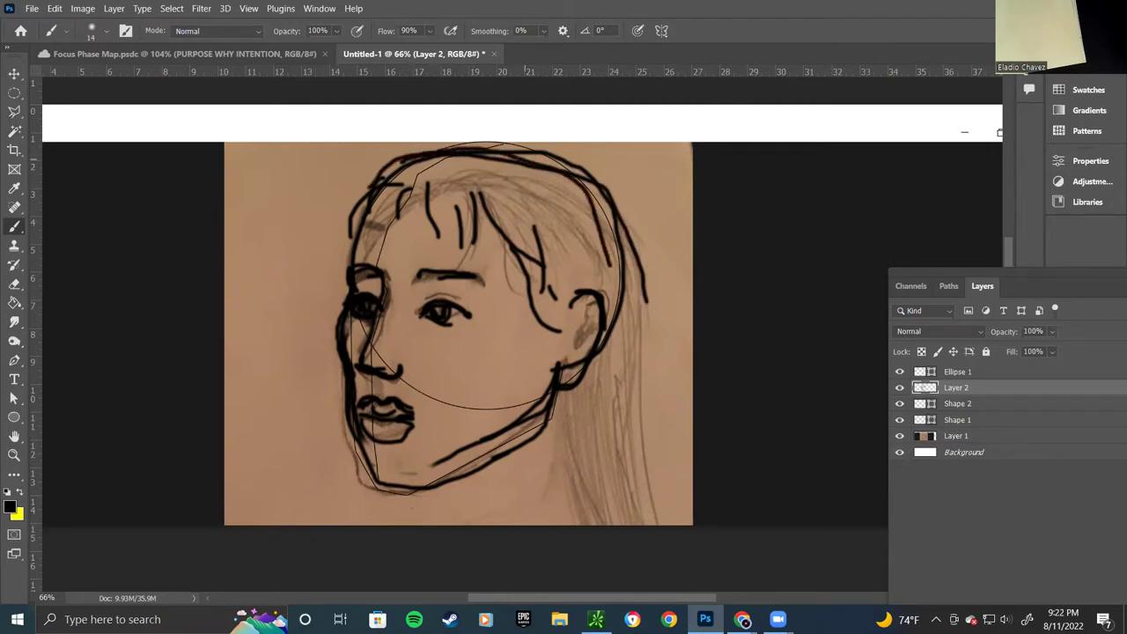
pyautogui.moveTo(419, 152)
pyautogui.mouseDown()
pyautogui.moveTo(509, 139)
pyautogui.moveTo(573, 164)
pyautogui.moveTo(627, 254)
pyautogui.moveTo(669, 400)
pyautogui.mouseUp()
pyautogui.moveTo(638, 295)
pyautogui.mouseDown()
pyautogui.moveTo(626, 373)
pyautogui.moveTo(652, 518)
pyautogui.mouseUp()
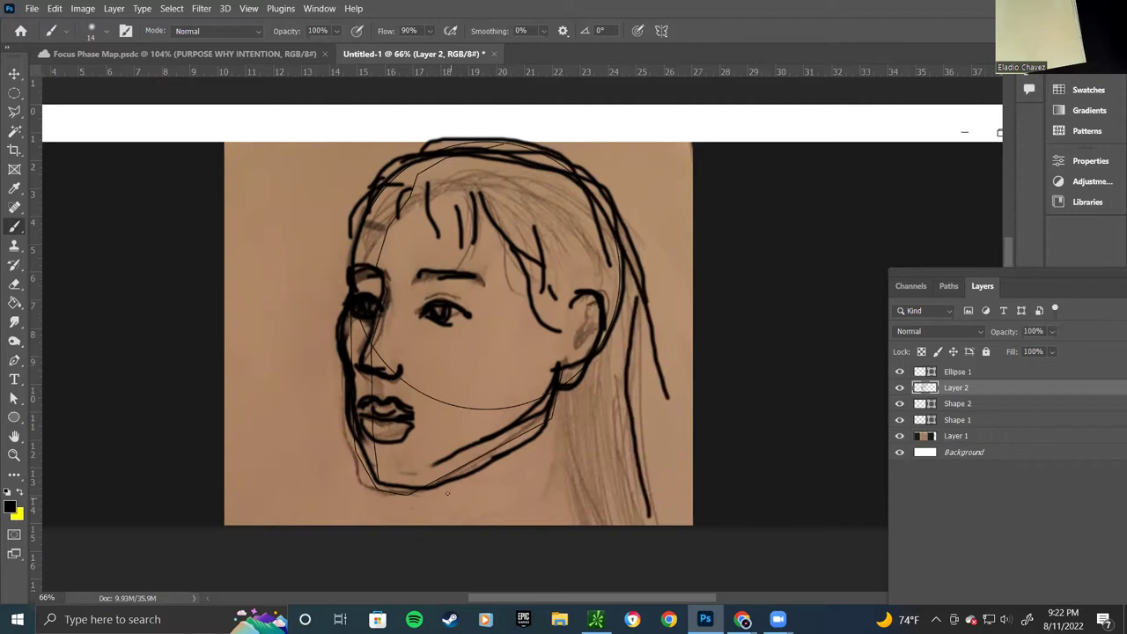
# Paint the front and back neck lines, thicken the ponytail's strand and reinforce the chin line
pyautogui.moveTo(438, 485); pyautogui.dragTo(459, 533)
pyautogui.moveTo(562, 397); pyautogui.dragTo(585, 528)
pyautogui.moveTo(631, 340); pyautogui.dragTo(635, 422)
pyautogui.moveTo(635, 471); pyautogui.dragTo(647, 520)
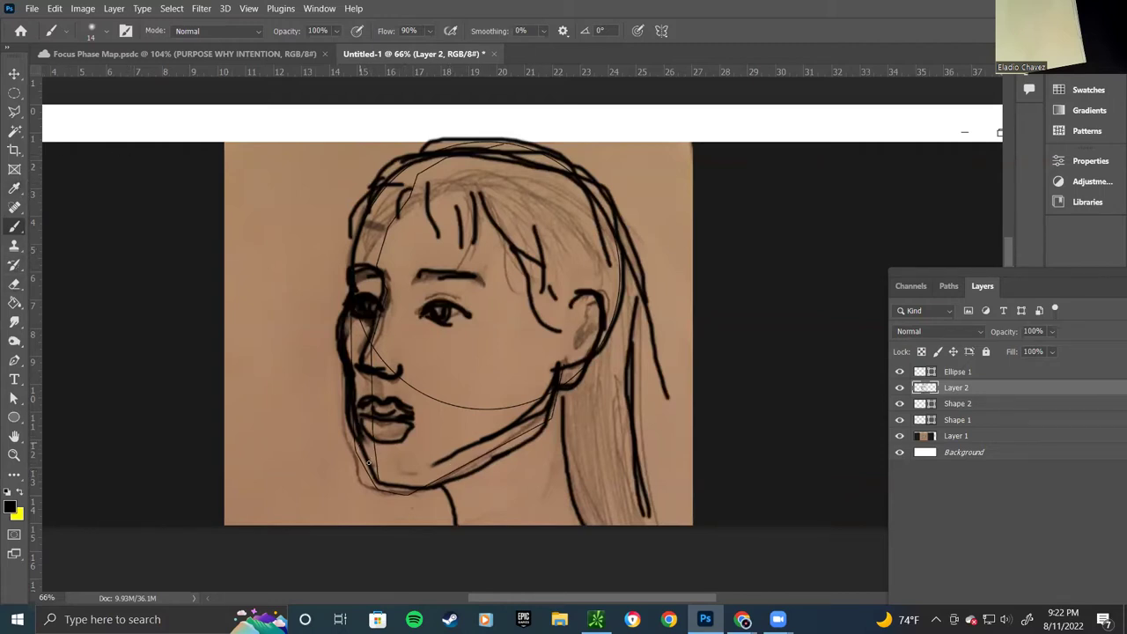
pyautogui.moveTo(374, 473); pyautogui.dragTo(416, 487)
# Toggle Layer 2's visibility repeatedly to compare the painted correction with the student's sketch, leaving it shown
pyautogui.click(900, 388)
pyautogui.click(899, 388)
pyautogui.click(899, 389)
pyautogui.click(899, 389)
pyautogui.click(899, 388)
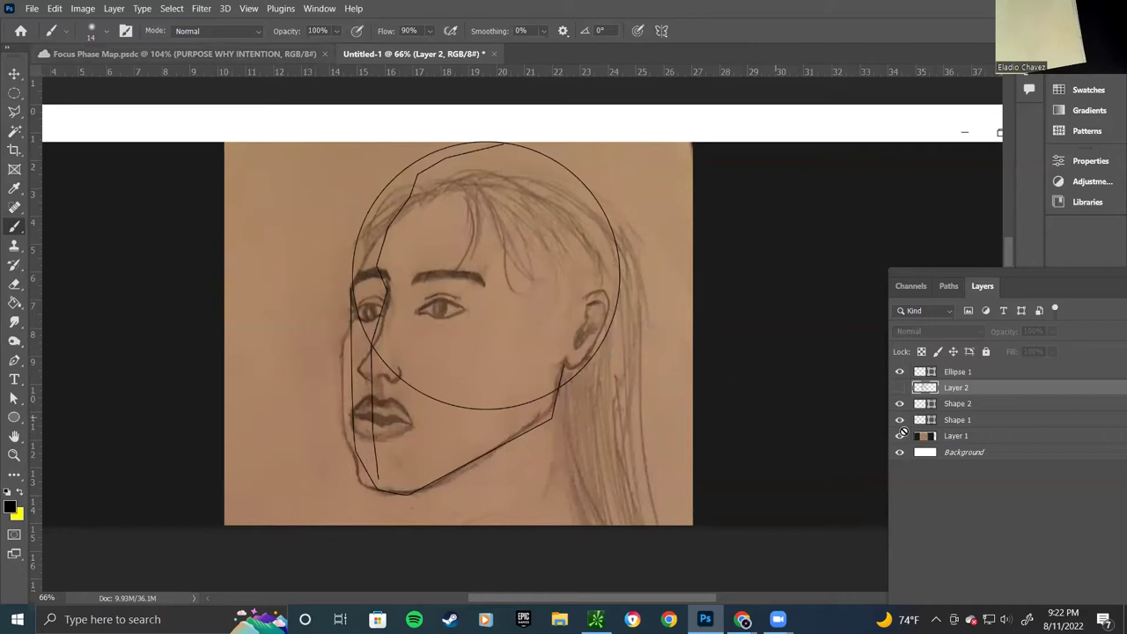
pyautogui.click(900, 389)
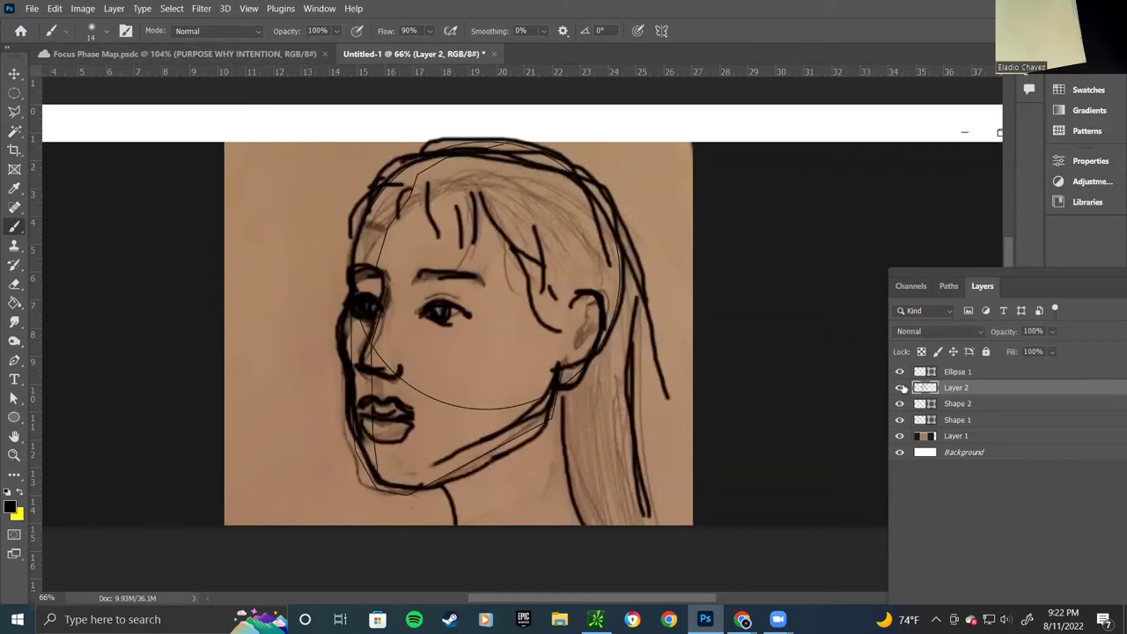
pyautogui.click(900, 389)
pyautogui.click(900, 389)
# Mark the far cheekbone, the area beside the mouth and the jawline up to the earlobe with yellow strokes
pyautogui.click(20, 493)
pyautogui.moveTo(345, 340)
pyautogui.mouseDown()
pyautogui.moveTo(348, 328)
pyautogui.moveTo(362, 340)
pyautogui.moveTo(354, 325)
pyautogui.moveTo(347, 353)
pyautogui.moveTo(358, 345)
pyautogui.moveTo(349, 323)
pyautogui.moveTo(349, 347)
pyautogui.moveTo(363, 331)
pyautogui.mouseUp()
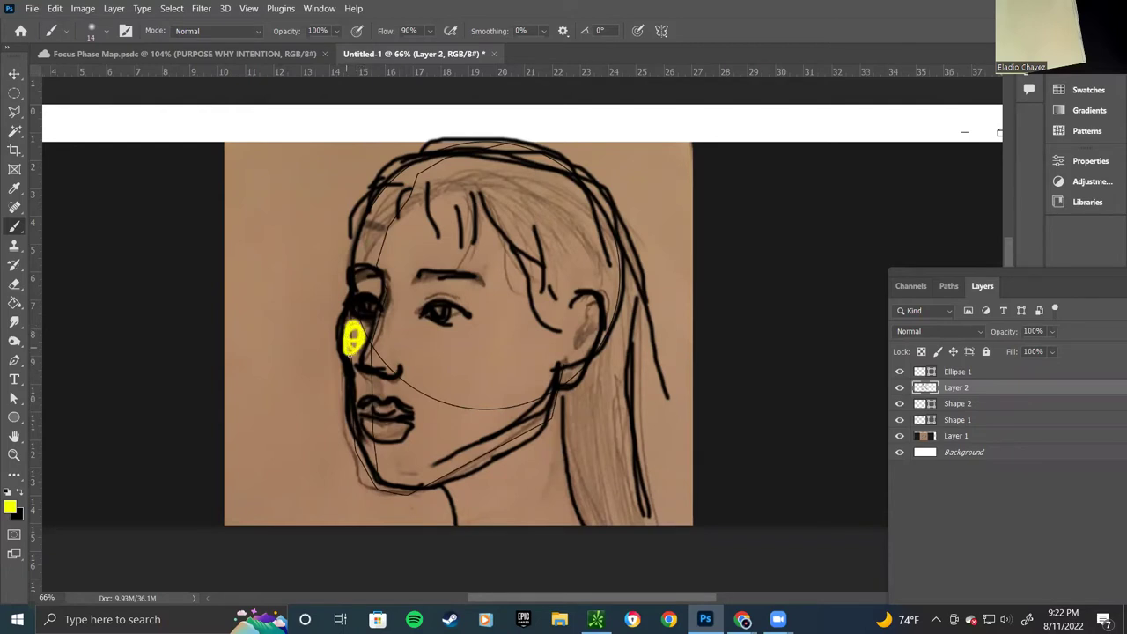
pyautogui.moveTo(362, 382)
pyautogui.mouseDown()
pyautogui.moveTo(357, 437)
pyautogui.moveTo(376, 457)
pyautogui.moveTo(359, 414)
pyautogui.moveTo(364, 378)
pyautogui.moveTo(371, 435)
pyautogui.mouseUp()
pyautogui.moveTo(336, 327)
pyautogui.mouseDown()
pyautogui.moveTo(347, 428)
pyautogui.moveTo(386, 486)
pyautogui.moveTo(430, 493)
pyautogui.moveTo(547, 440)
pyautogui.moveTo(474, 477)
pyautogui.mouseUp()
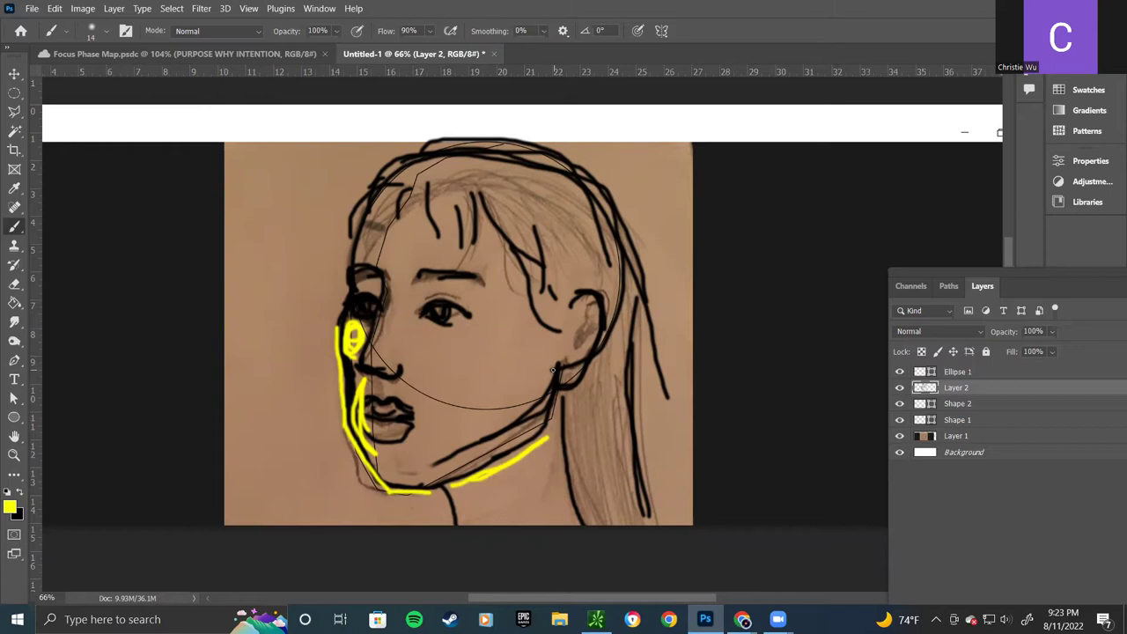
pyautogui.moveTo(556, 365)
pyautogui.mouseDown()
pyautogui.moveTo(547, 435)
pyautogui.moveTo(437, 488)
pyautogui.mouseUp()
pyautogui.moveTo(559, 377); pyautogui.dragTo(583, 380)
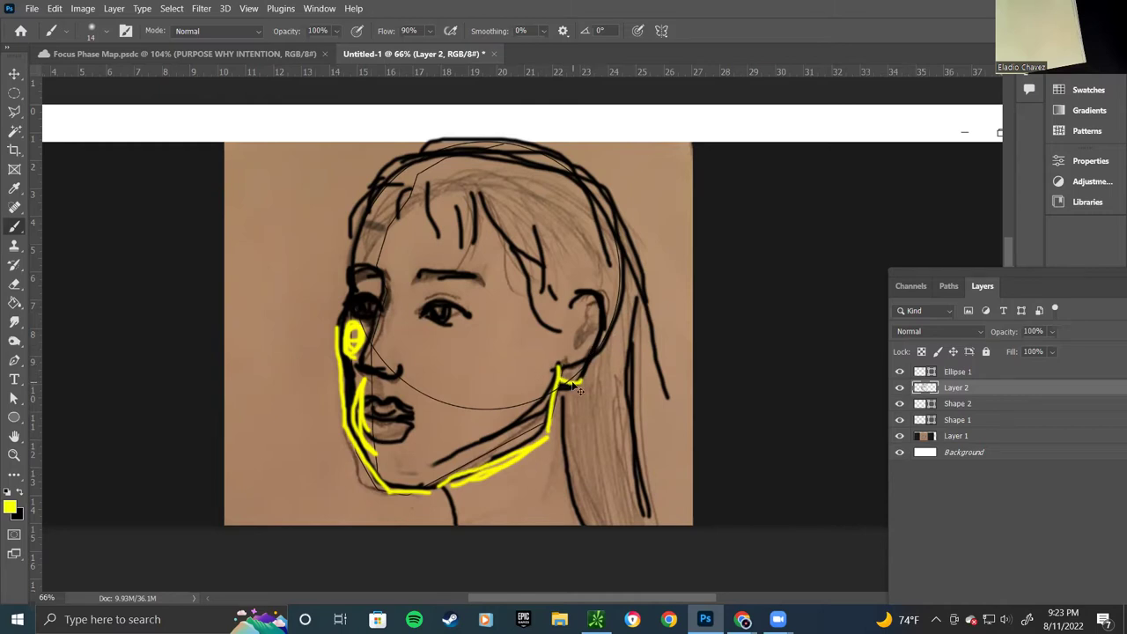
# Undo all the yellow marking strokes on the face
pyautogui.hotkey('ctrl', 'z')
pyautogui.hotkey('ctrl', 'z')
pyautogui.hotkey('ctrl', 'z')
pyautogui.hotkey('ctrl', 'z')
pyautogui.hotkey('ctrl', 'z')
pyautogui.hotkey('ctrl', 'z')
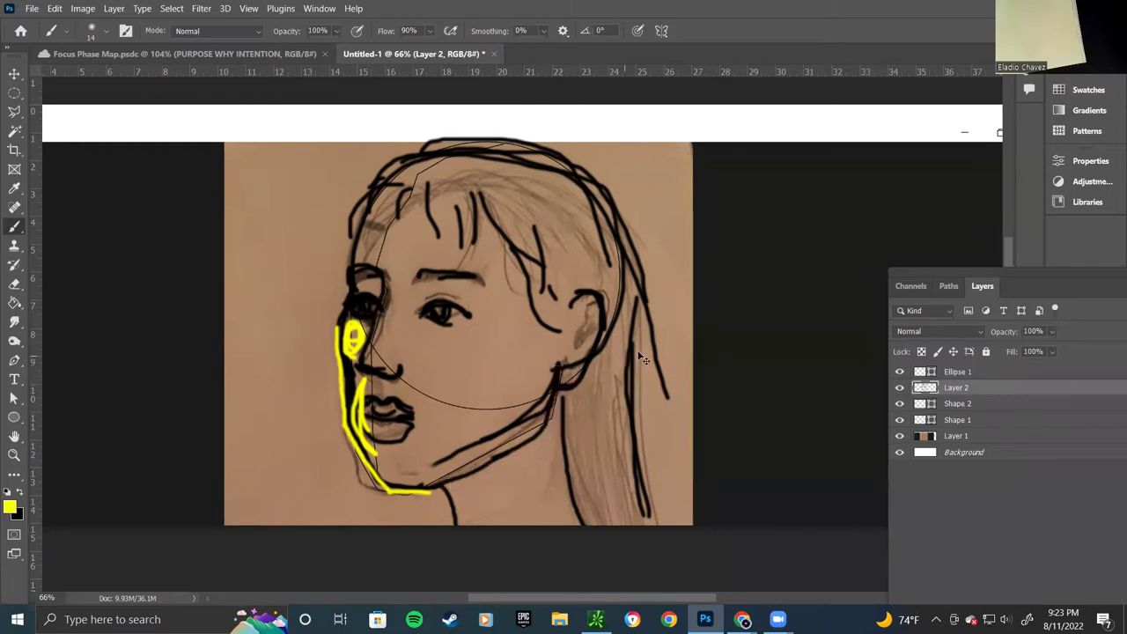
pyautogui.hotkey('ctrl', 'z')
pyautogui.hotkey('ctrl', 'z')
pyautogui.hotkey('ctrl', 'z')
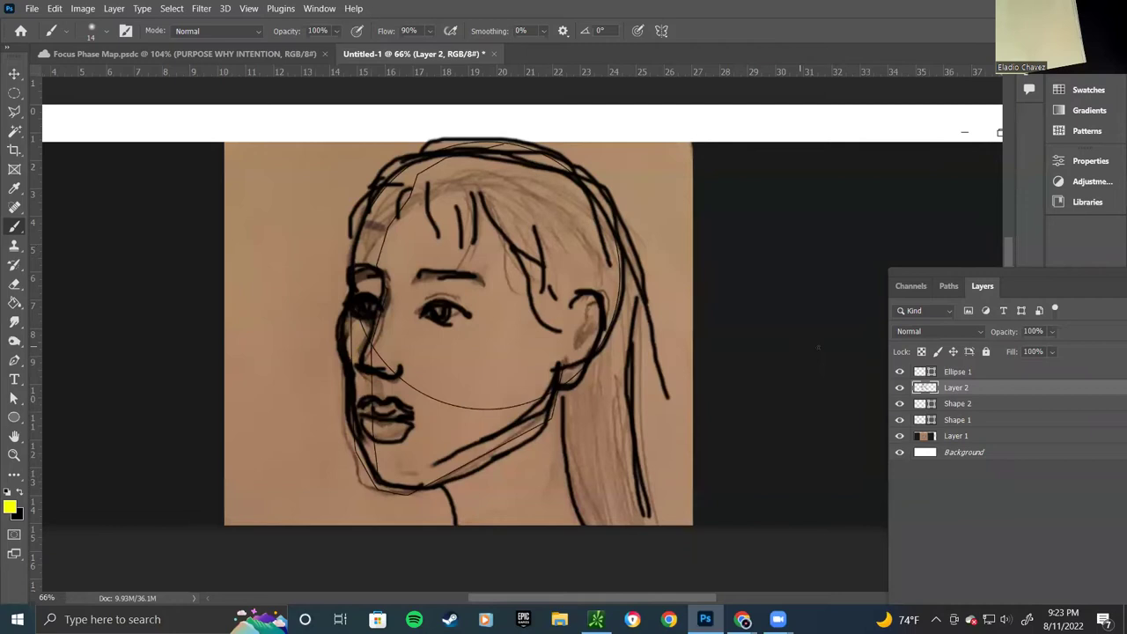
# Toggle Layer 2 on and off to compare the overpainting with the original portrait, leaving it hidden
pyautogui.click(900, 389)
pyautogui.click(900, 388)
pyautogui.click(900, 389)
pyautogui.click(900, 389)
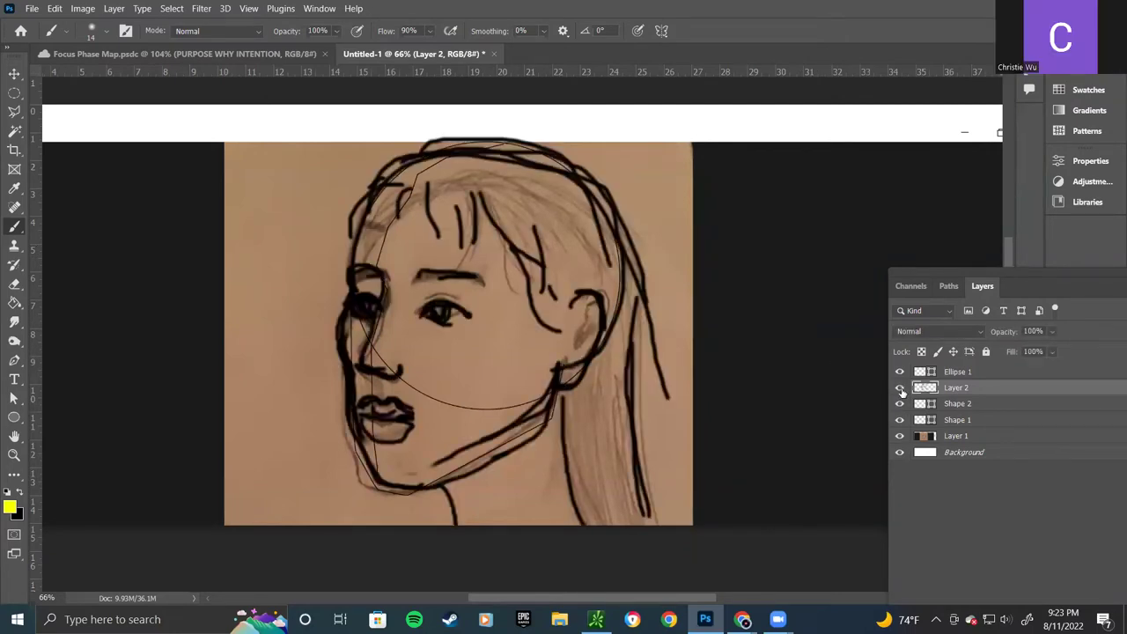
pyautogui.click(900, 388)
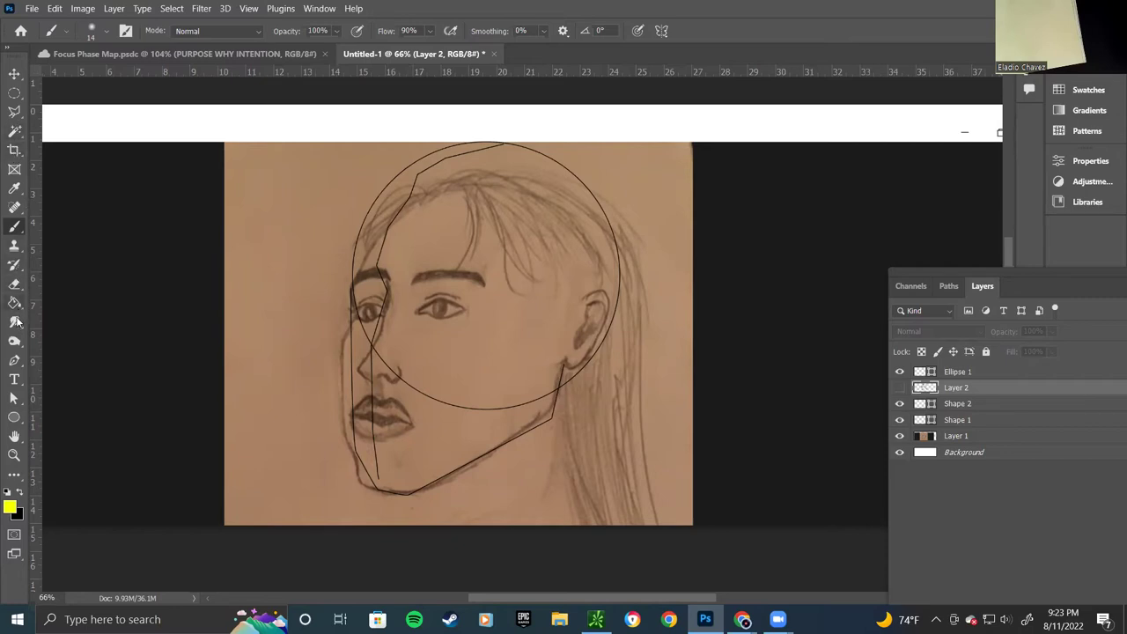
# Show Layer 2, thicken the far cheek contour beside the mouth in black, and hide the layer again
pyautogui.click(19, 494)
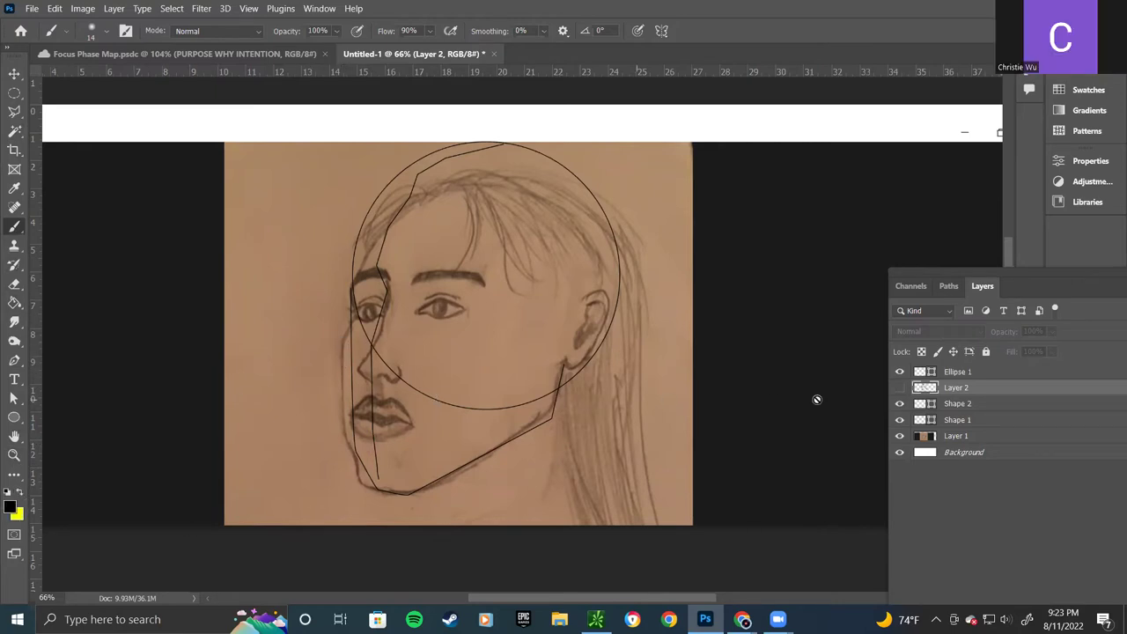
pyautogui.click(899, 388)
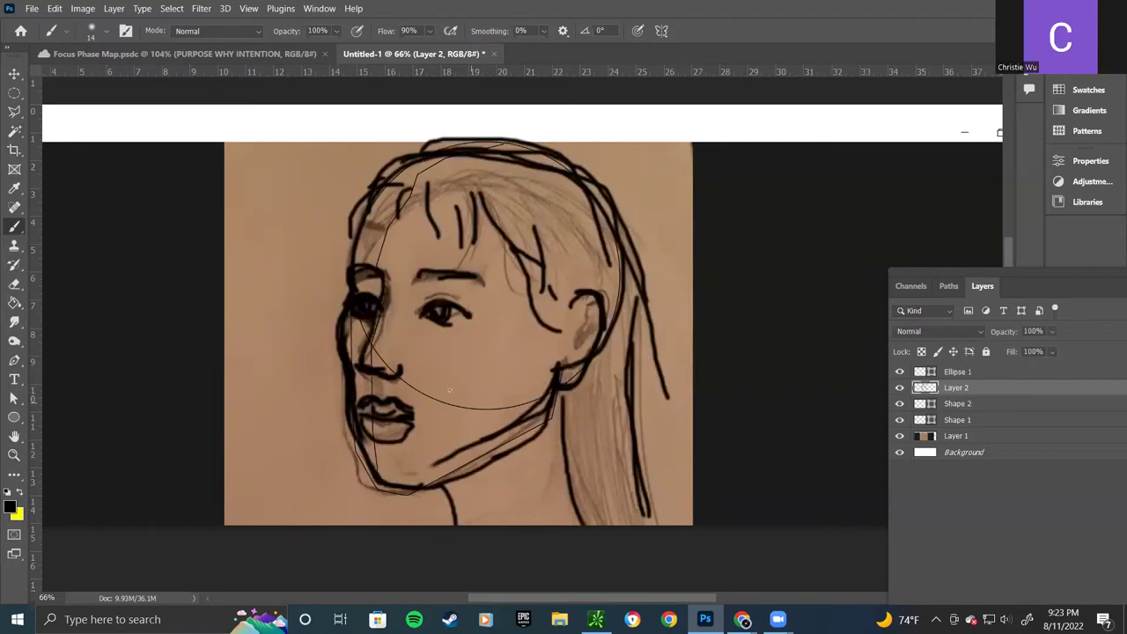
pyautogui.moveTo(341, 372); pyautogui.dragTo(345, 424)
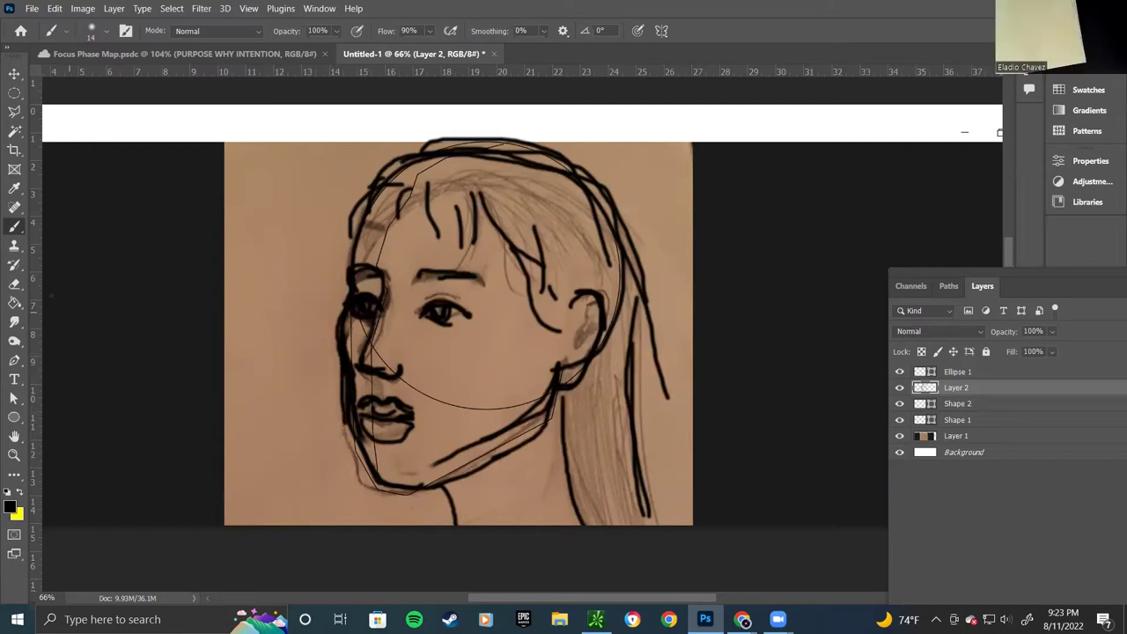
pyautogui.click(899, 388)
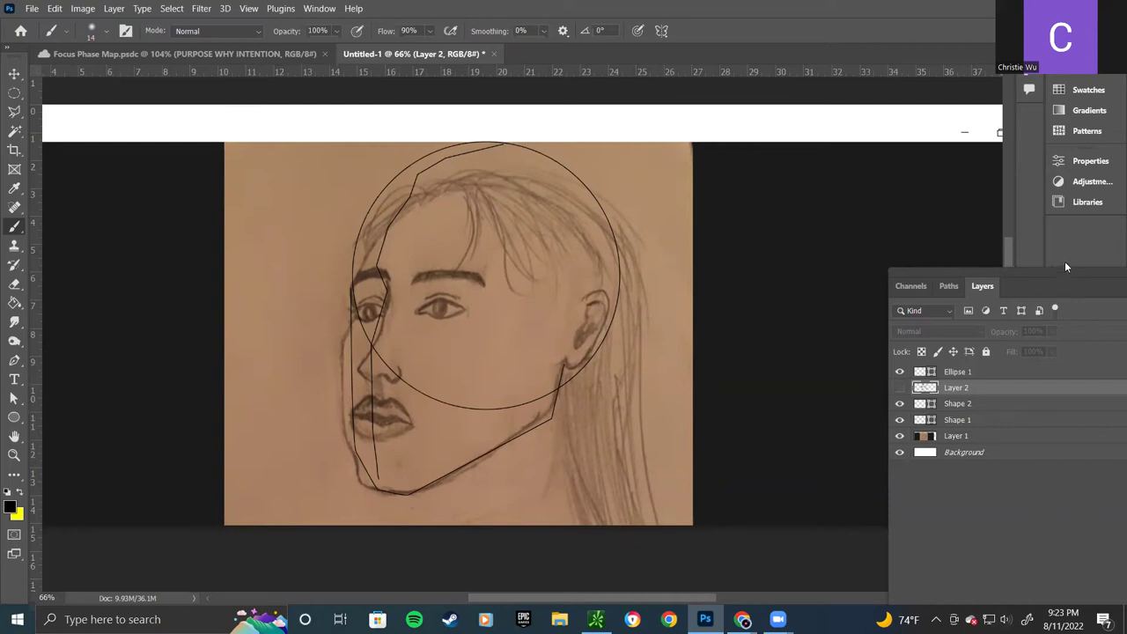
# Move the layer list clear of the workspace edge and add a new empty layer above the hidden Layer 2
pyautogui.moveTo(972, 269); pyautogui.dragTo(870, 261)
pyautogui.moveTo(951, 264); pyautogui.dragTo(984, 177)
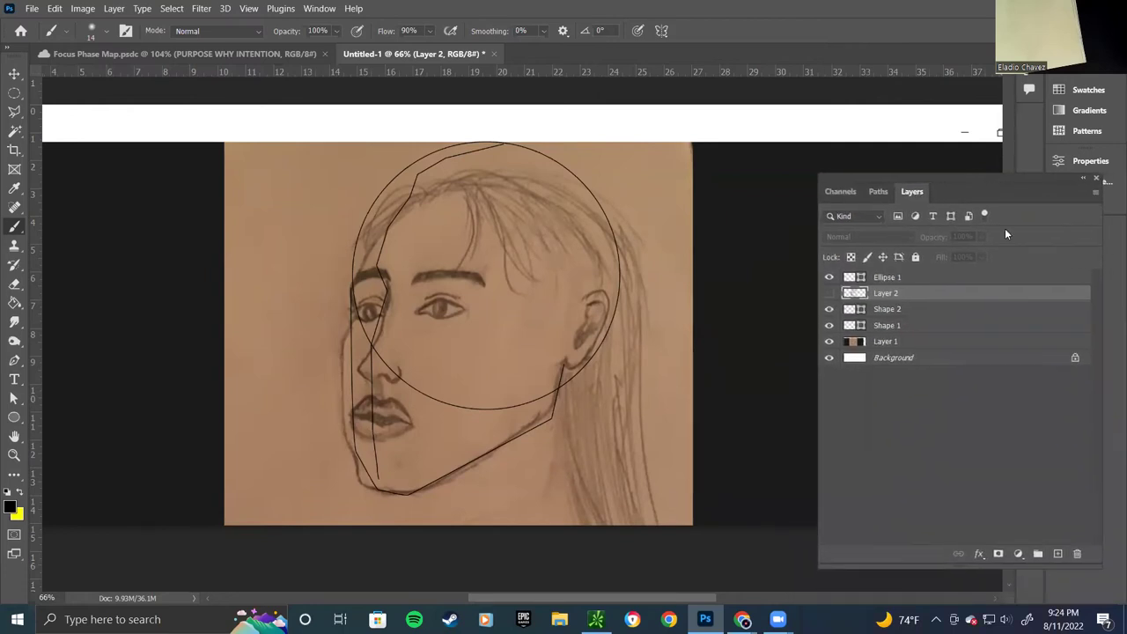
pyautogui.click(1059, 554)
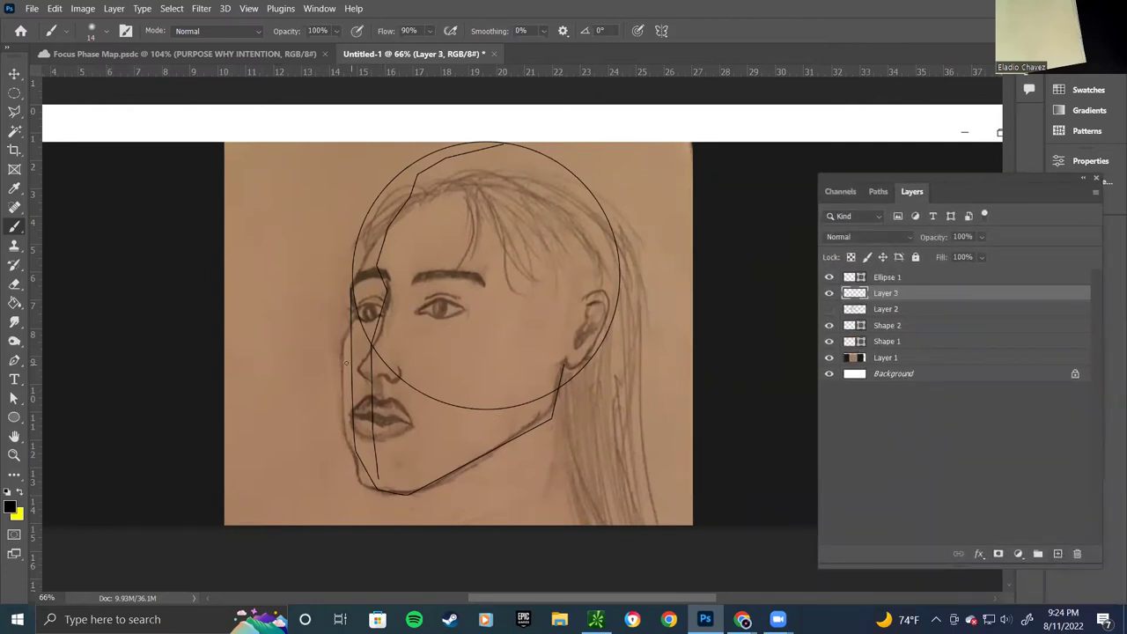
# Paint the far cheek contour, the slanted nose profile and a short mark under the near eye in black
pyautogui.moveTo(339, 346); pyautogui.dragTo(358, 451)
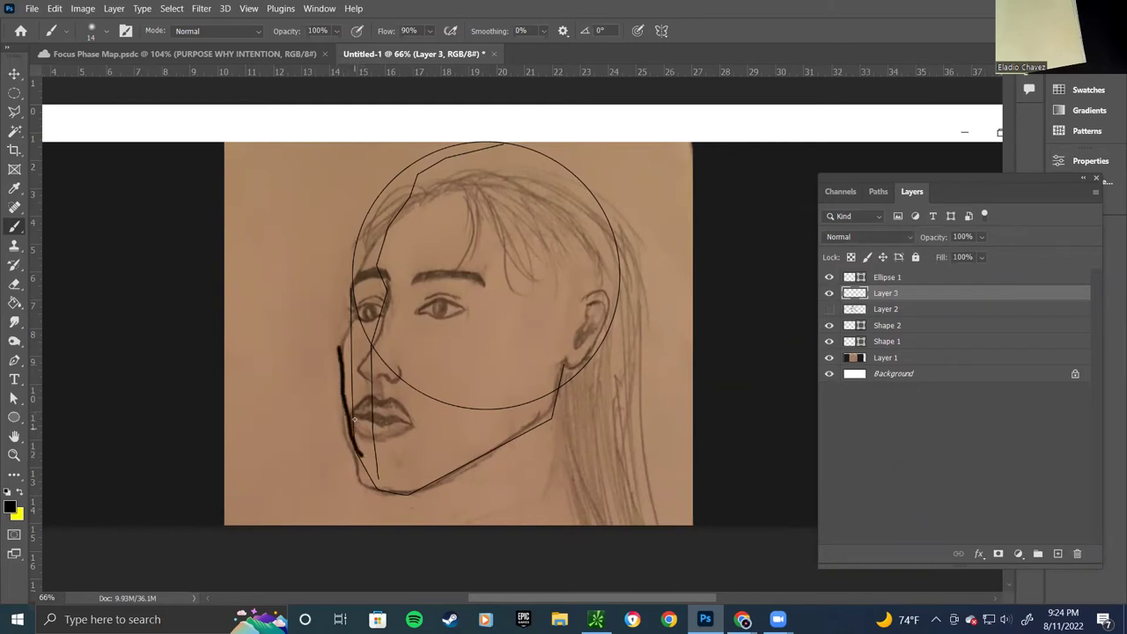
pyautogui.moveTo(337, 348)
pyautogui.mouseDown()
pyautogui.moveTo(345, 331)
pyautogui.moveTo(375, 329)
pyautogui.moveTo(359, 354)
pyautogui.moveTo(371, 376)
pyautogui.mouseUp()
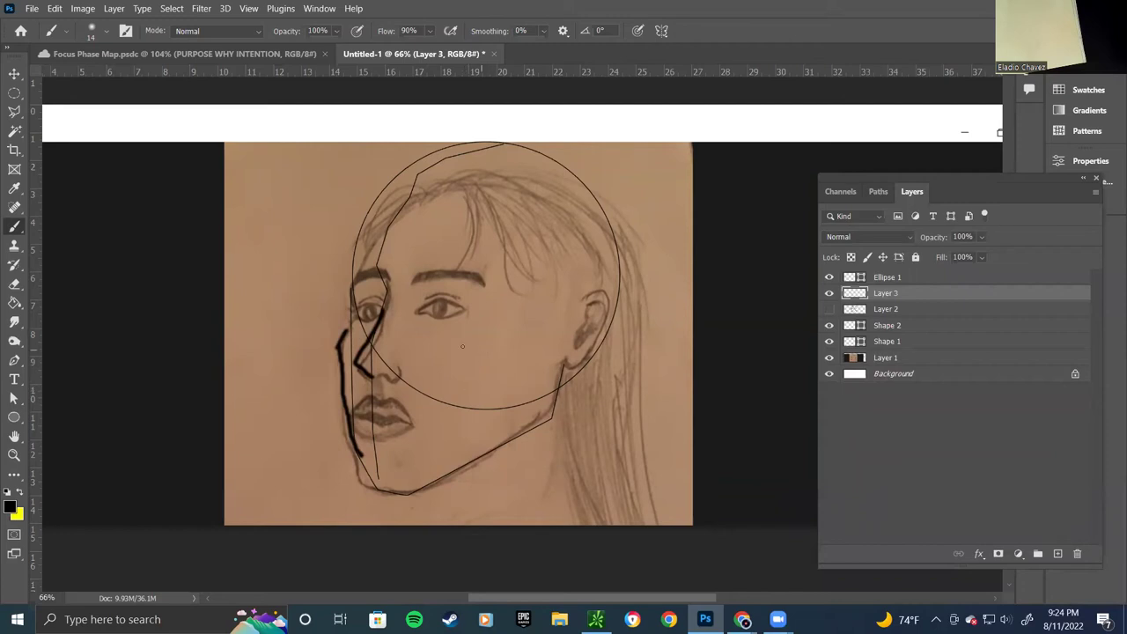
pyautogui.moveTo(444, 319); pyautogui.dragTo(457, 325)
# Check the reference photo in Chrome, then return to Photoshop and thicken the nose bridge, adding its underside and near nostril in black
pyautogui.moveTo(743, 619)
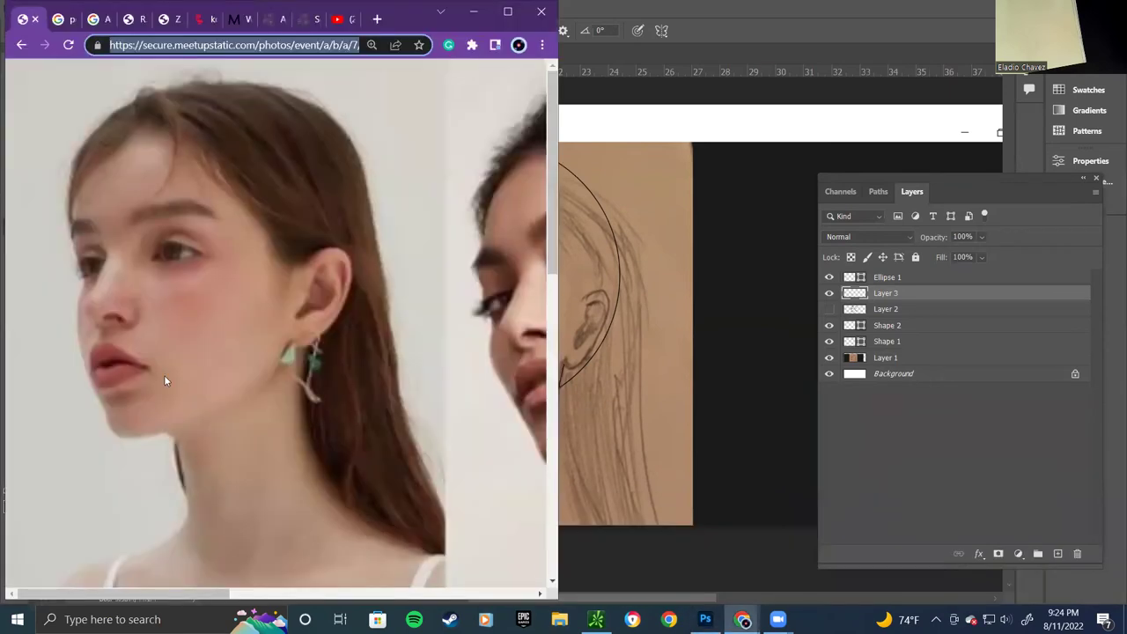
pyautogui.click(642, 280)
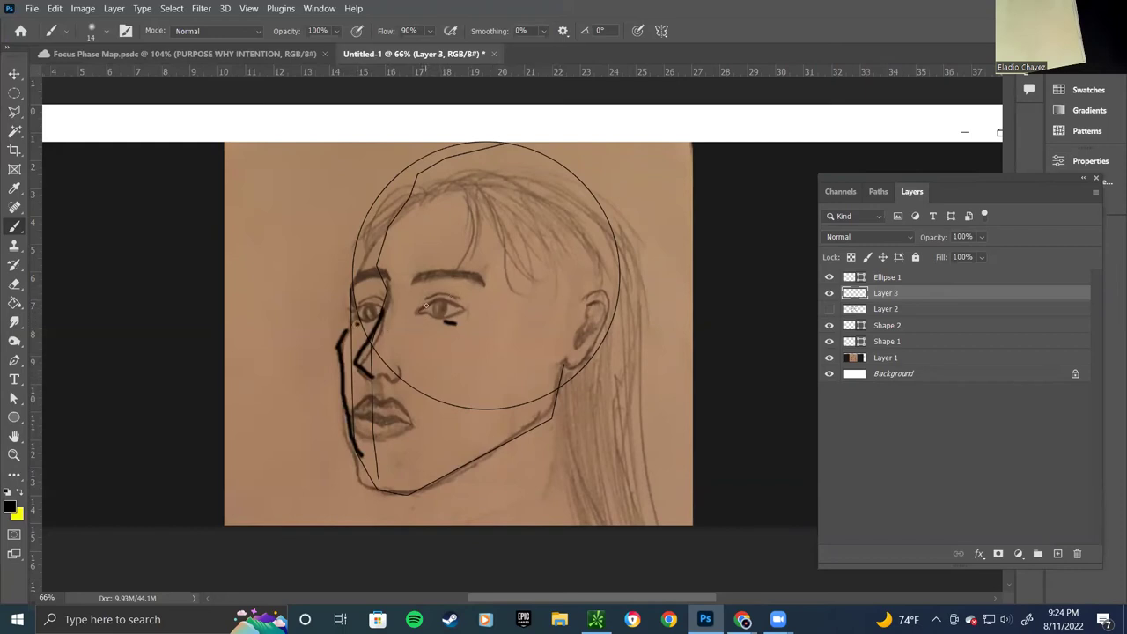
pyautogui.moveTo(378, 320); pyautogui.dragTo(356, 361)
pyautogui.moveTo(387, 300)
pyautogui.mouseDown()
pyautogui.moveTo(355, 355)
pyautogui.moveTo(370, 368)
pyautogui.mouseUp()
pyautogui.moveTo(404, 357); pyautogui.dragTo(407, 374)
pyautogui.hotkey('ctrl', 'z')
pyautogui.moveTo(402, 357); pyautogui.dragTo(401, 379)
pyautogui.moveTo(373, 373); pyautogui.dragTo(391, 377)
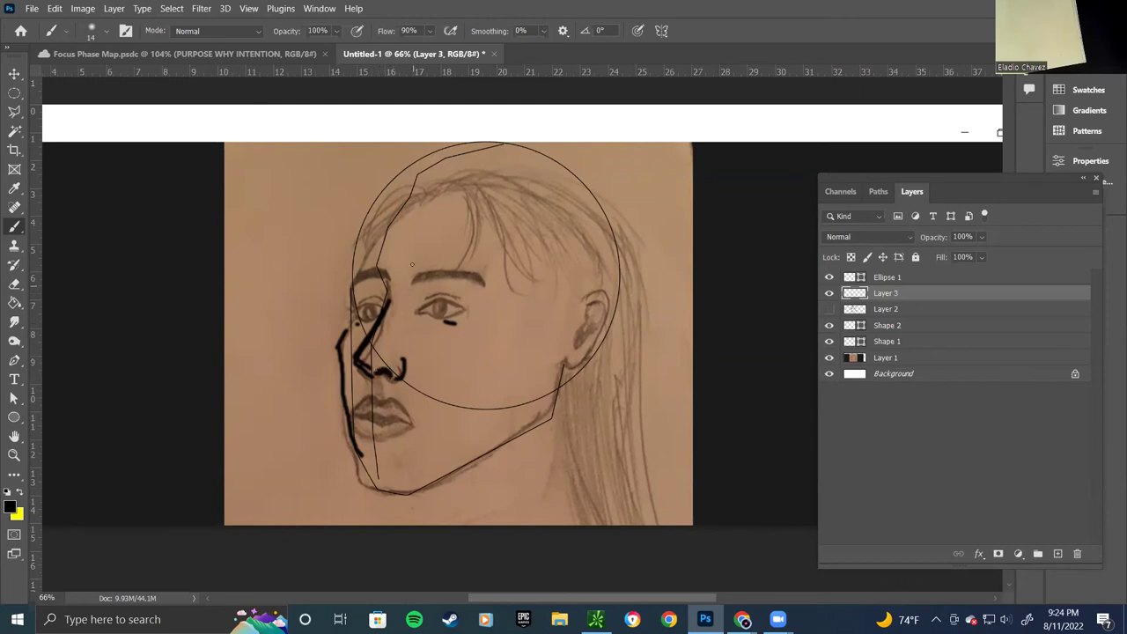
# Outline the forehead and the full skull in black, curving over the crown and around the back to below the ear
pyautogui.moveTo(356, 276)
pyautogui.mouseDown()
pyautogui.moveTo(377, 220)
pyautogui.moveTo(422, 180)
pyautogui.moveTo(417, 164)
pyautogui.moveTo(532, 181)
pyautogui.mouseUp()
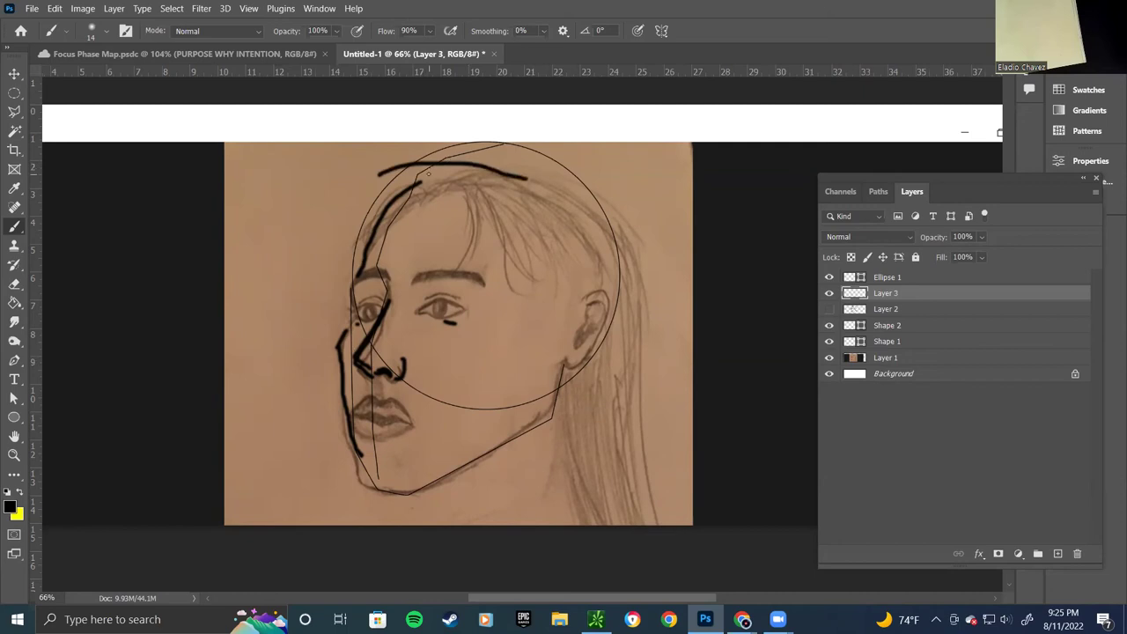
pyautogui.hotkey('ctrl', 'z')
pyautogui.moveTo(370, 249)
pyautogui.mouseDown()
pyautogui.moveTo(373, 219)
pyautogui.moveTo(403, 180)
pyautogui.moveTo(447, 163)
pyautogui.moveTo(529, 159)
pyautogui.moveTo(588, 173)
pyautogui.moveTo(623, 208)
pyautogui.moveTo(636, 247)
pyautogui.moveTo(623, 351)
pyautogui.moveTo(579, 374)
pyautogui.moveTo(621, 357)
pyautogui.moveTo(630, 333)
pyautogui.moveTo(593, 372)
pyautogui.moveTo(610, 358)
pyautogui.moveTo(565, 377)
pyautogui.moveTo(616, 350)
pyautogui.moveTo(634, 282)
pyautogui.mouseUp()
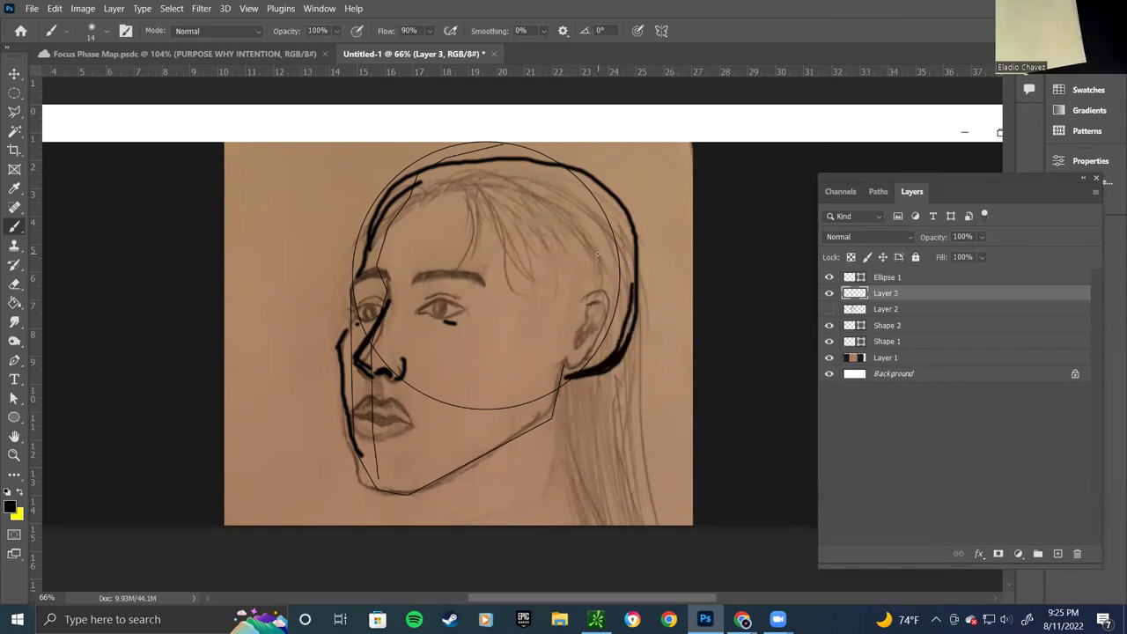